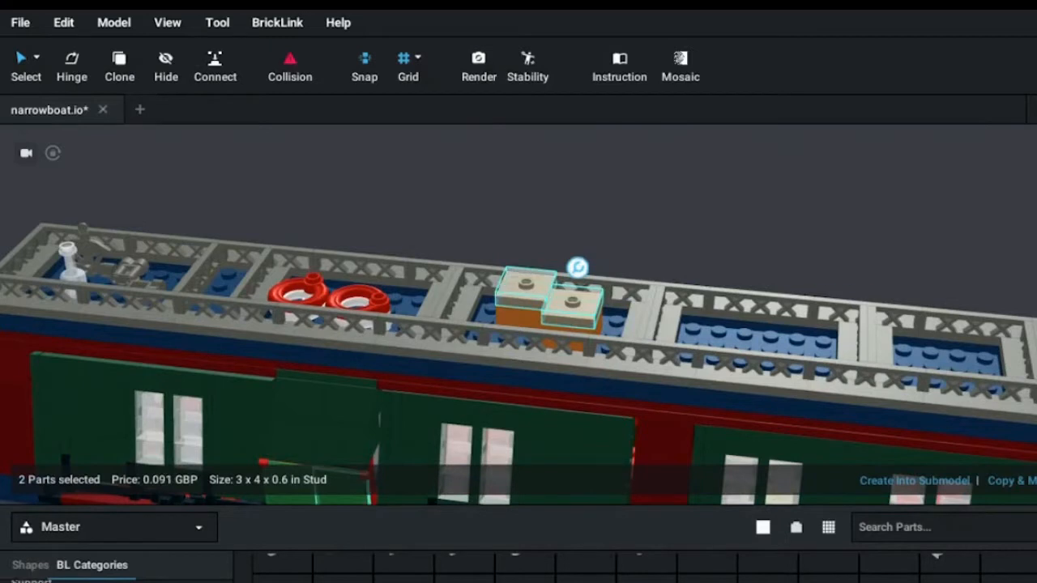
- Finish the lids on the two orange roof boxes and stack a copied, slightly rotated box on top
click(573, 307)
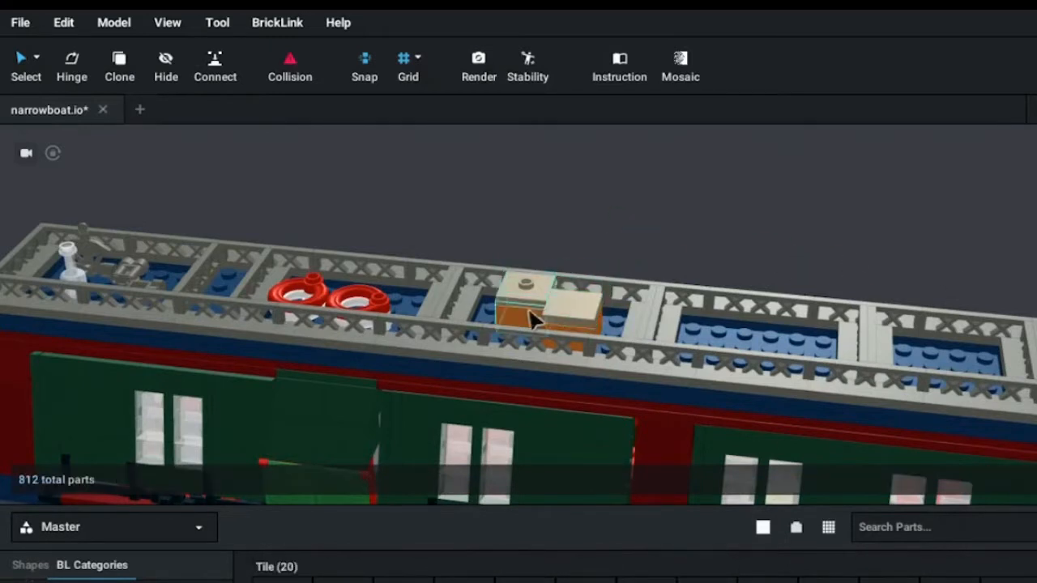
key(ctrl+d)
click(546, 264)
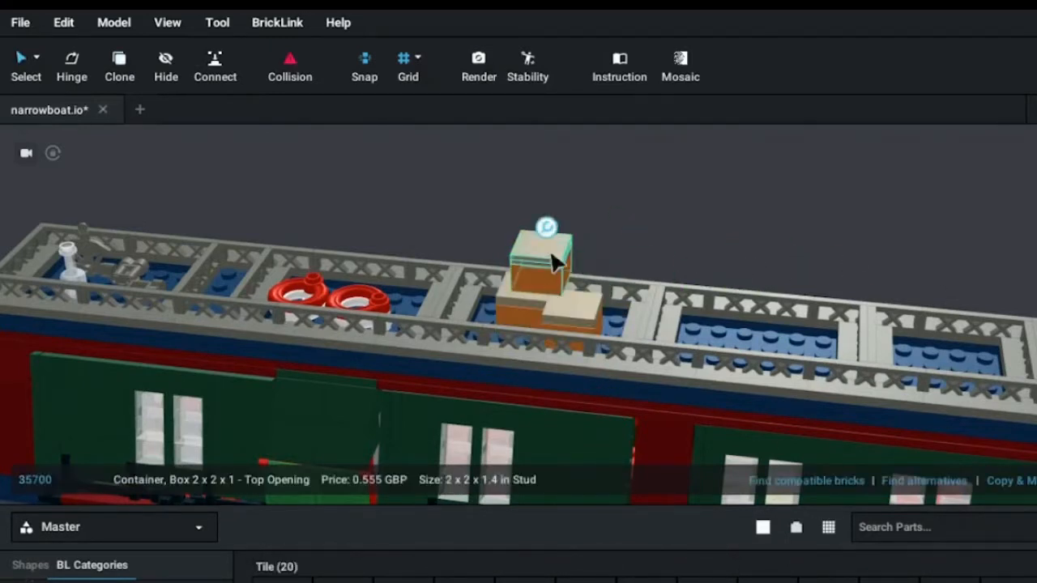
click(672, 188)
- Search the parts for "life ja" and bring the Center Buckle life jacket to the empty roof compartment beside the boxes
right_drag(672, 188, 781, 346)
right_click(782, 346)
click(828, 541)
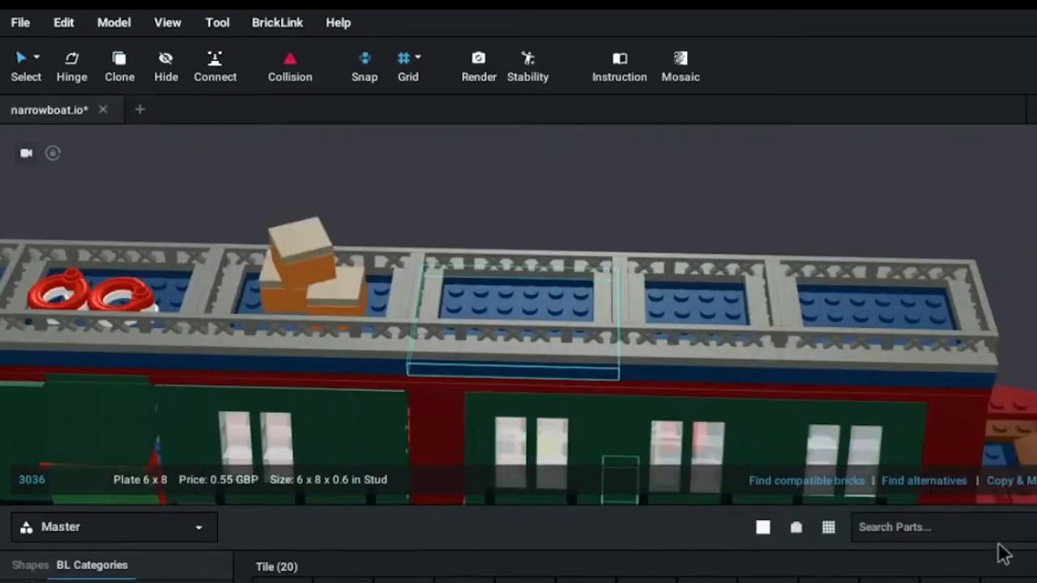
click(387, 567)
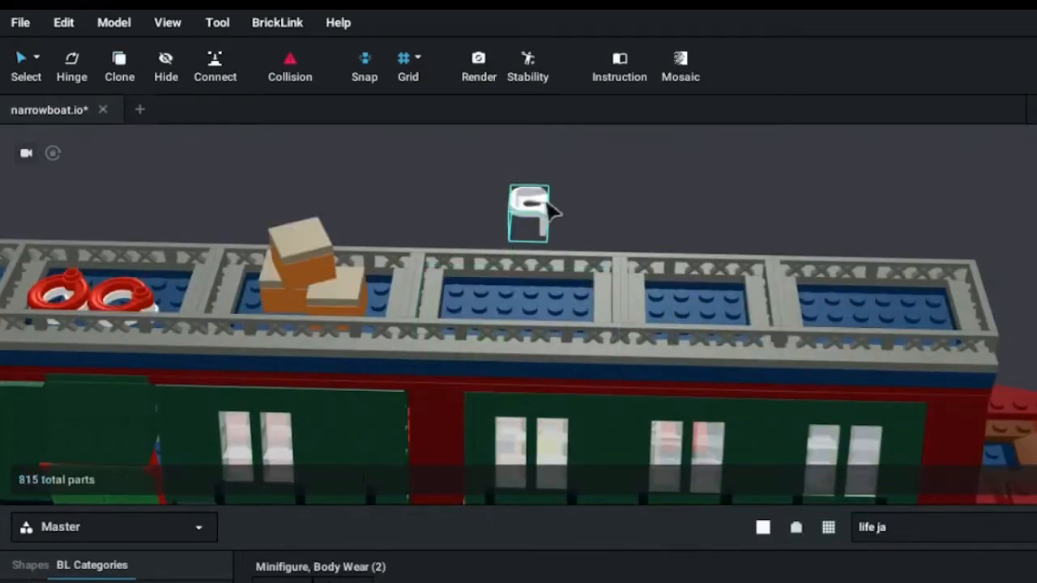
key(Delete)
click(342, 578)
click(574, 194)
drag(574, 197, 527, 292)
- Rotate and reposition the Center Buckle life jacket so it sits inside the roof compartment
right_drag(527, 292, 491, 351)
drag(490, 340, 535, 235)
right_drag(534, 235, 679, 234)
right_drag(589, 254, 829, 366)
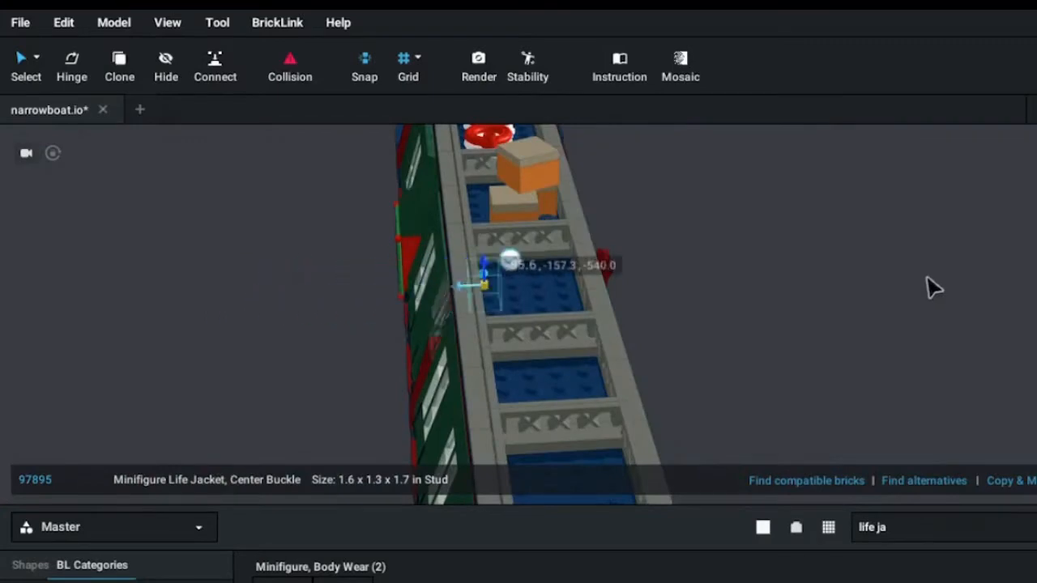
right_drag(932, 282, 852, 299)
key(Right)
right_drag(733, 282, 684, 292)
click(722, 271)
- Add the yellow Minifigure Life Jacket (2610) next to the first life jacket in the same roof compartment
click(283, 578)
right_drag(679, 398, 902, 446)
click(731, 380)
mouse_move(526, 288)
mouse_down()
mouse_move(514, 283)
mouse_move(530, 272)
mouse_up()
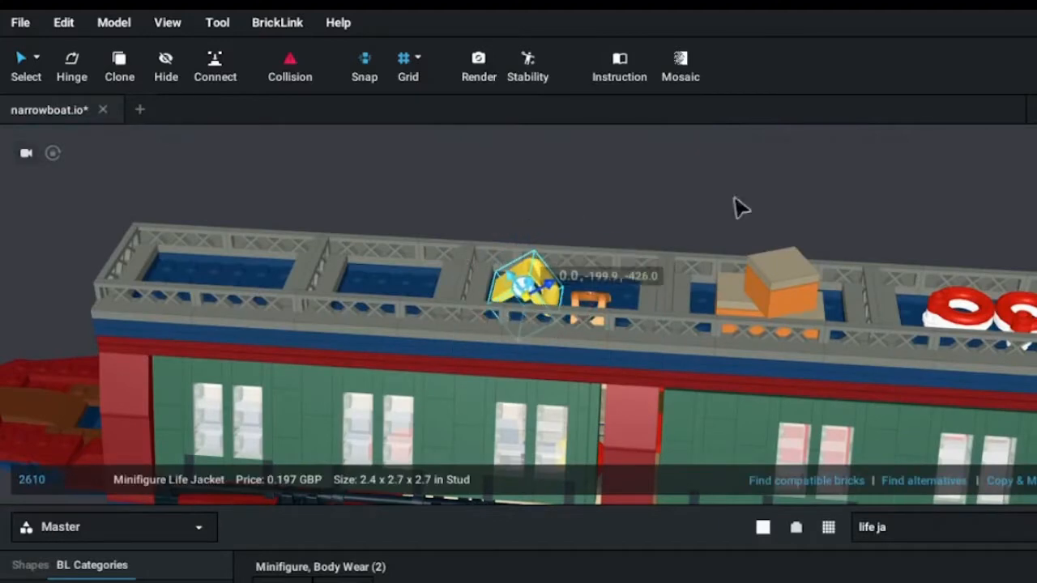
right_drag(739, 207, 606, 243)
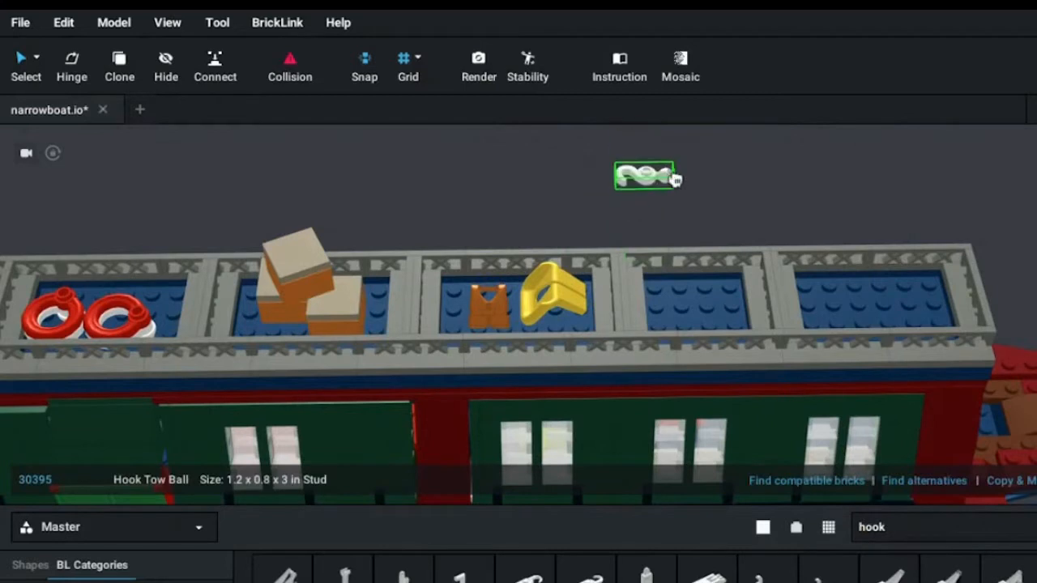
- Place two grey Hook Tow Ball parts curled around each other in the roof compartment next to the life jackets
key(Escape)
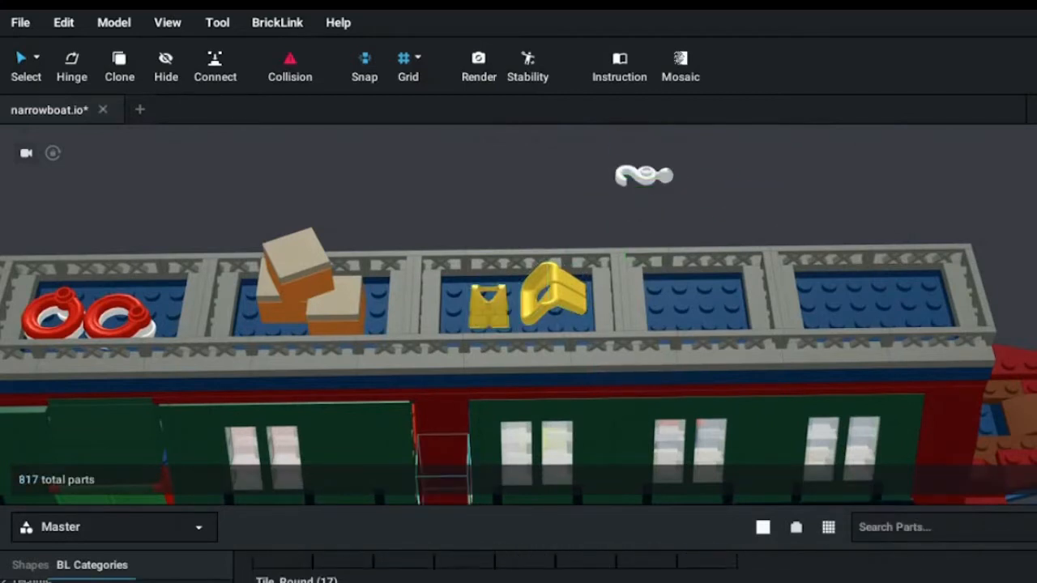
click(682, 302)
click(713, 303)
drag(713, 304, 717, 333)
drag(648, 211, 714, 348)
right_drag(834, 178, 683, 343)
click(685, 357)
click(907, 254)
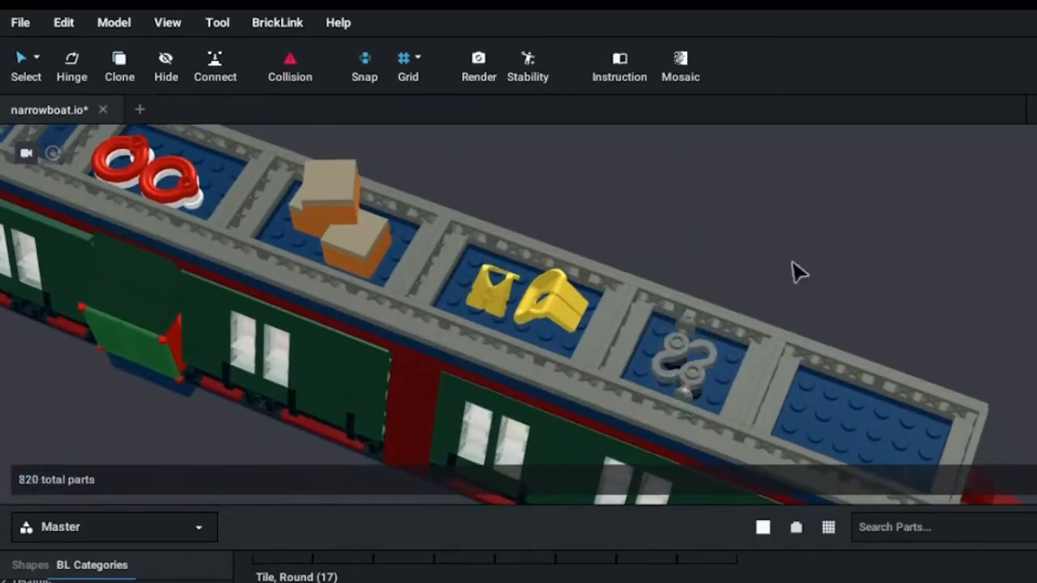
- Try a gold colour on the two tow hooks in the roof compartment
right_drag(907, 254, 963, 271)
click(713, 283)
ctrl+click(673, 264)
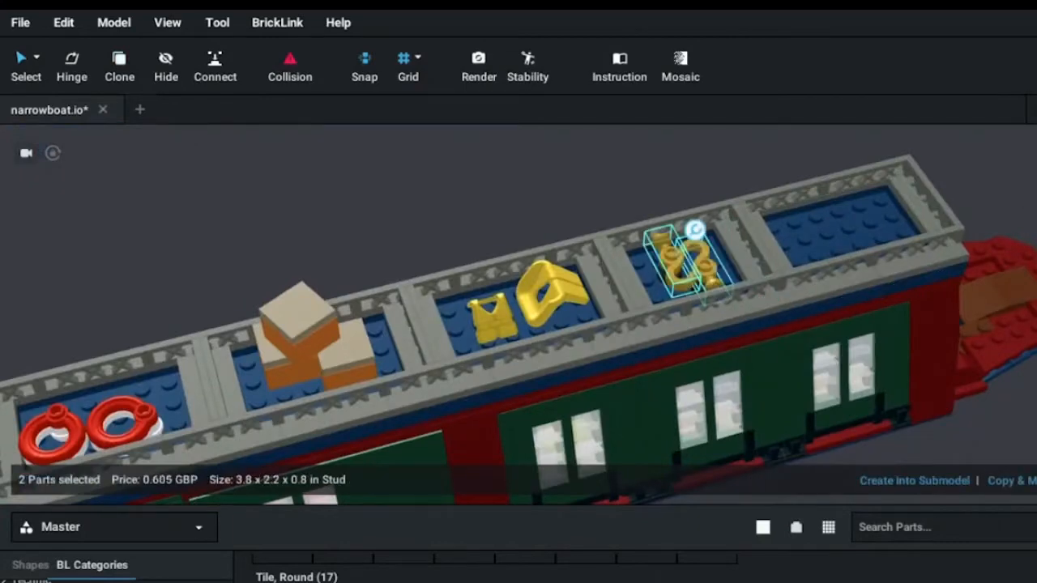
click(1022, 203)
- Add a Minifigure Utensil Zip Line Handle from the parts palette in the free space beside the bow
right_drag(1028, 198, 875, 409)
right_drag(897, 490, 931, 360)
click(943, 524)
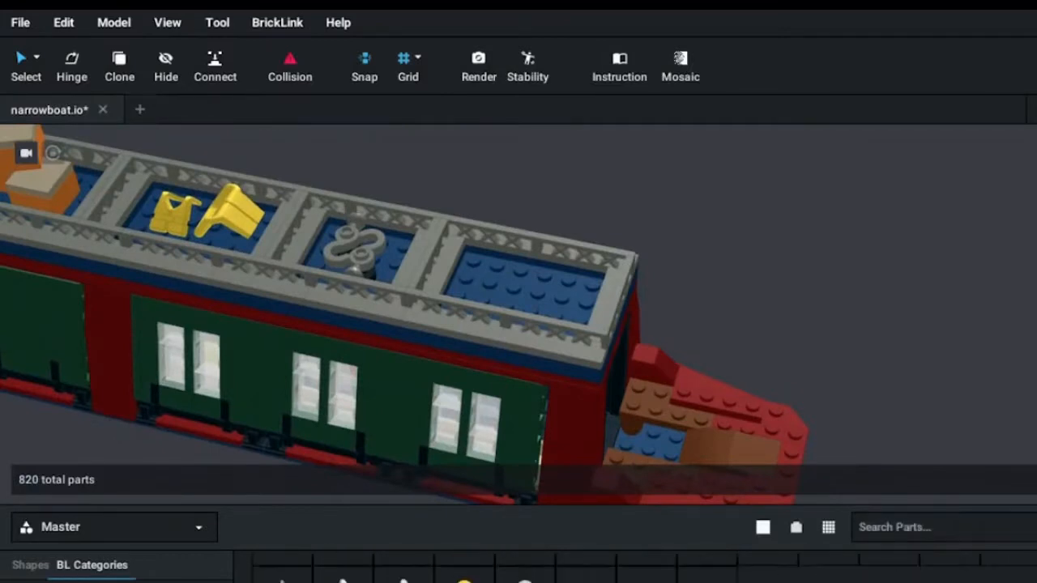
scroll(477, 407, down, 3)
scroll(477, 408, up, 5)
click(567, 575)
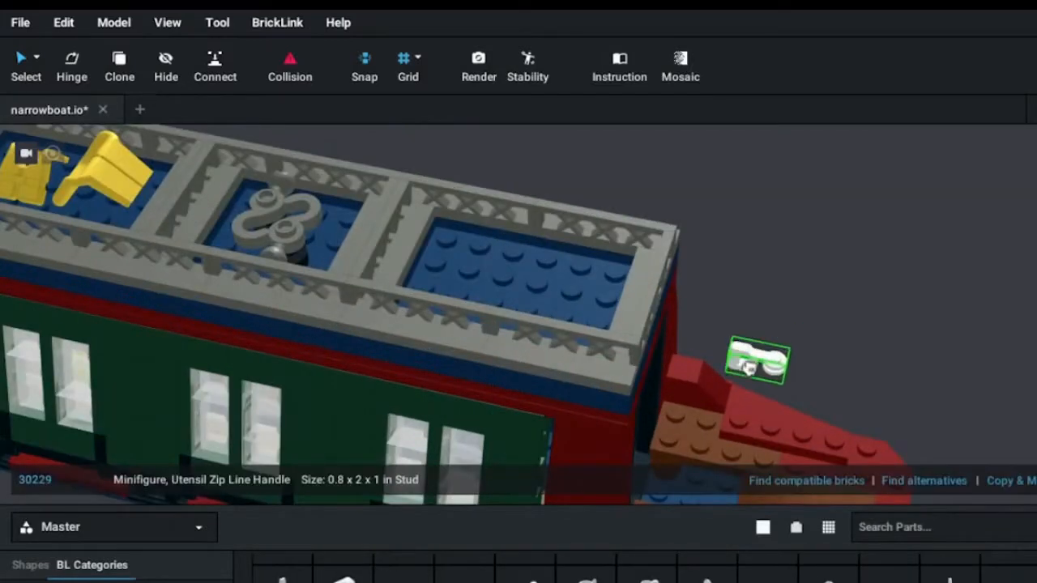
scroll(932, 567, up, 2)
- Add a spray tool, a Spiral Pole Attachment and a Sack / Bag with Handle in the free space beside the boat
click(949, 574)
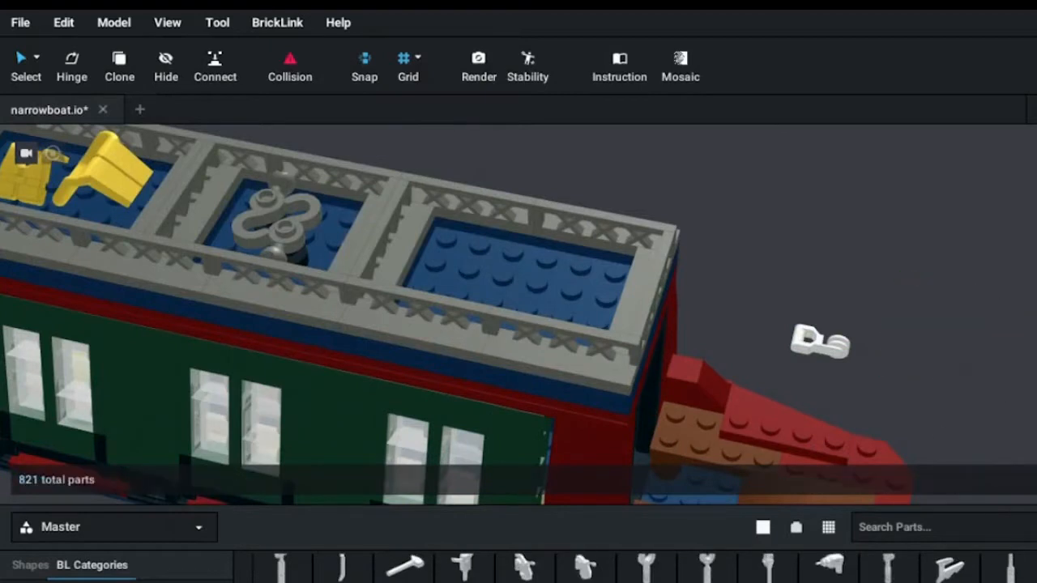
click(943, 368)
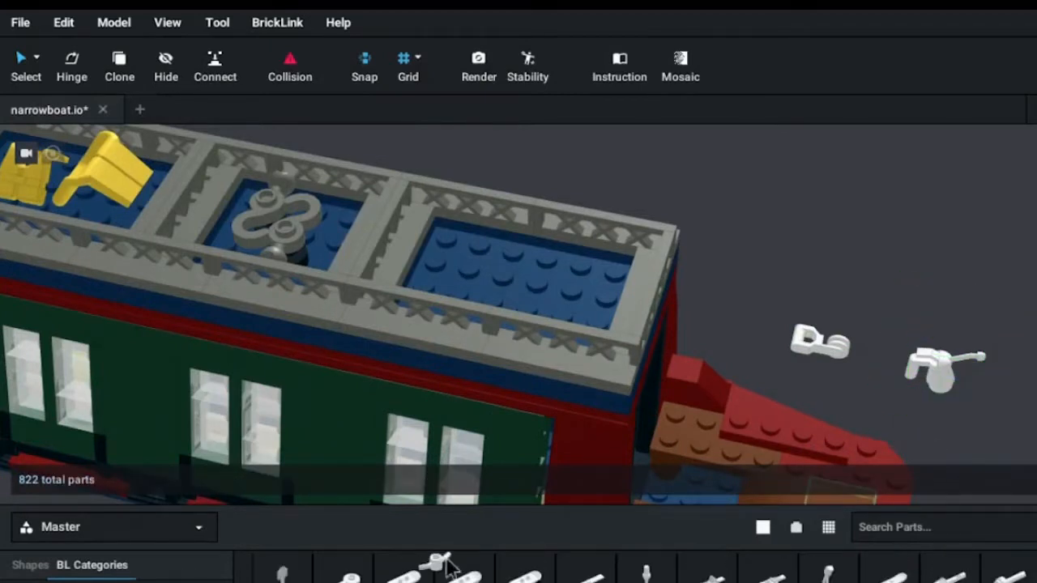
click(810, 281)
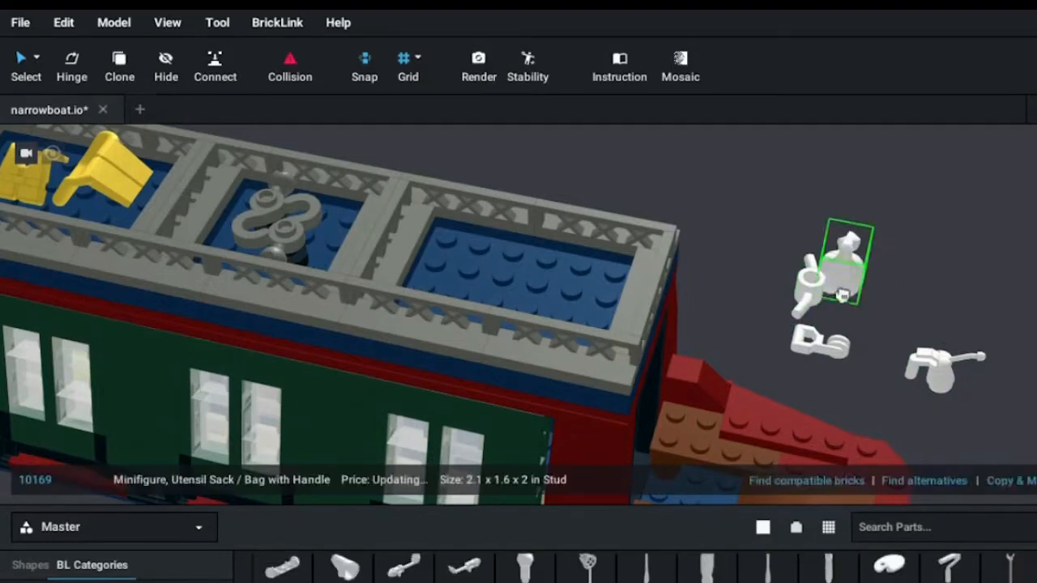
click(868, 271)
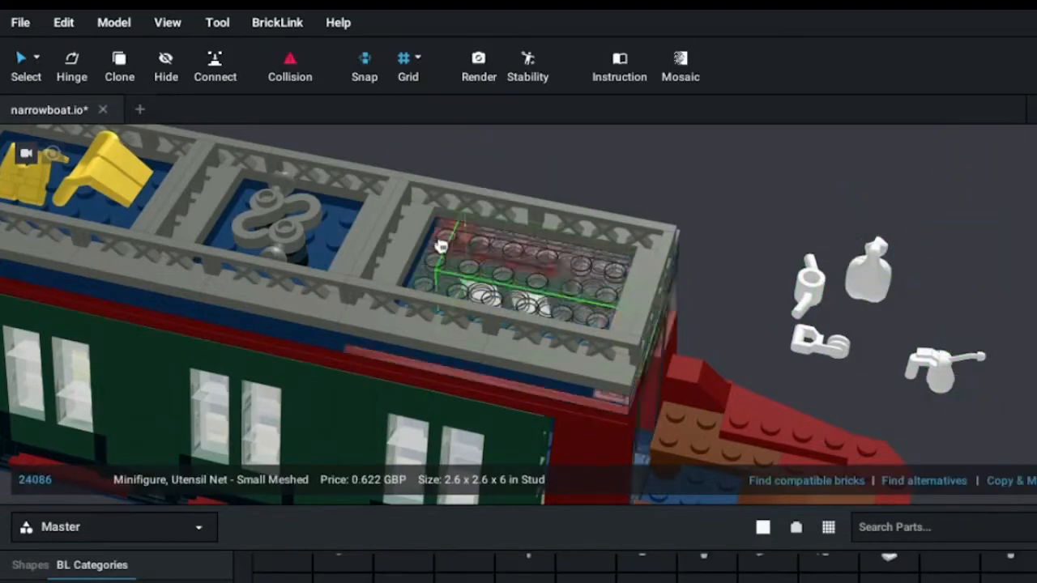
- Mount the small meshed net and the zip line handle on clip tiles in the empty roof compartment at the bow end
click(597, 197)
drag(750, 195, 564, 274)
right_drag(504, 269, 496, 321)
key(c)
key(Escape)
drag(790, 152, 497, 345)
right_drag(713, 268, 916, 199)
- Move the Spiral Pole Attachment into the small roof compartment beside the red life rings
drag(307, 272, 678, 361)
right_drag(567, 361, 777, 349)
scroll(324, 340, down, 4)
drag(678, 361, 22, 328)
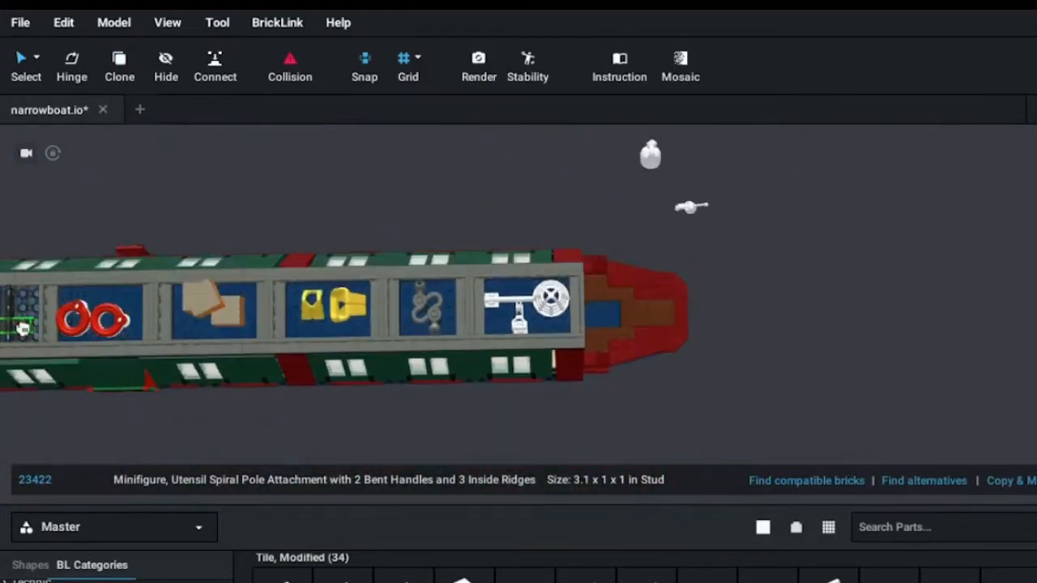
click(295, 73)
click(19, 313)
right_drag(92, 361, 93, 318)
- Try placing the sack in the bow-end roof compartment beside the net
click(530, 271)
right_drag(531, 276, 571, 311)
drag(607, 257, 501, 327)
right_drag(614, 264, 567, 308)
scroll(535, 308, up, 3)
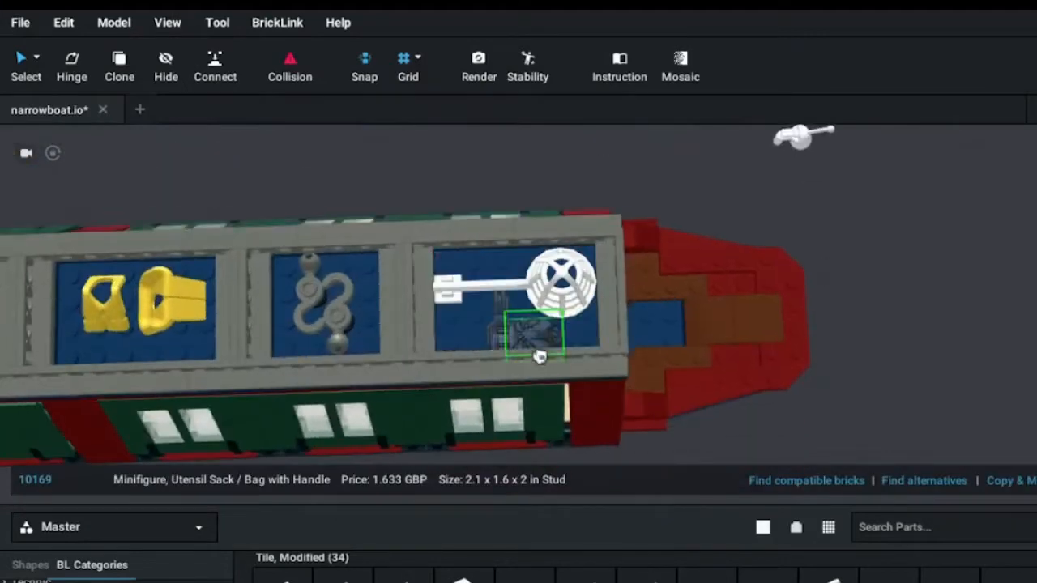
- Move the sack into the roof compartment with the orange boxes and set it on a 2 x 2 jumper plate
drag(500, 328, 132, 317)
scroll(486, 324, down, 3)
right_drag(247, 302, 194, 394)
click(194, 393)
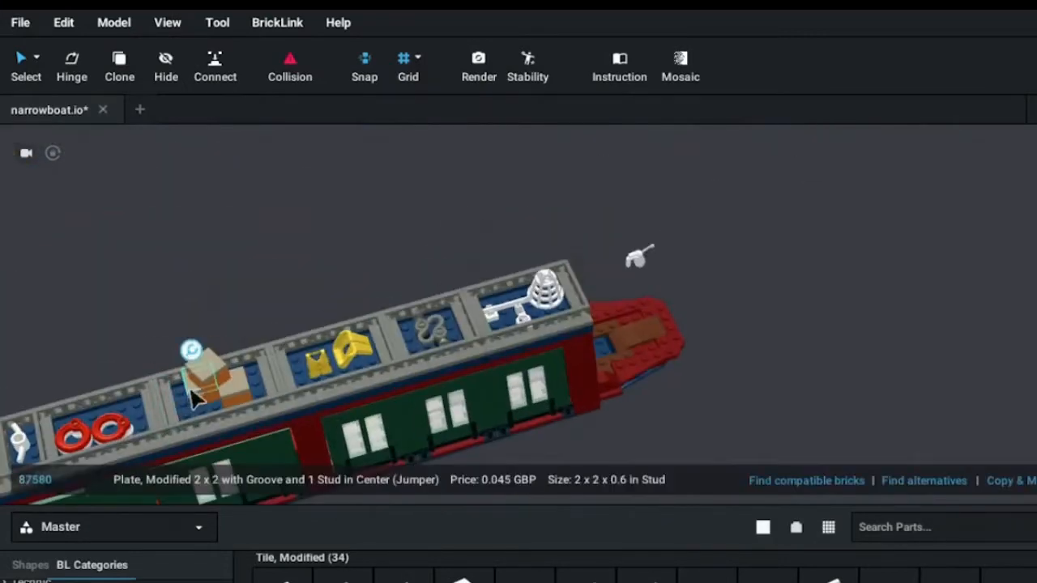
key(c)
scroll(201, 454, up, 3)
right_drag(202, 470, 67, 359)
scroll(68, 359, down, 3)
click(93, 314)
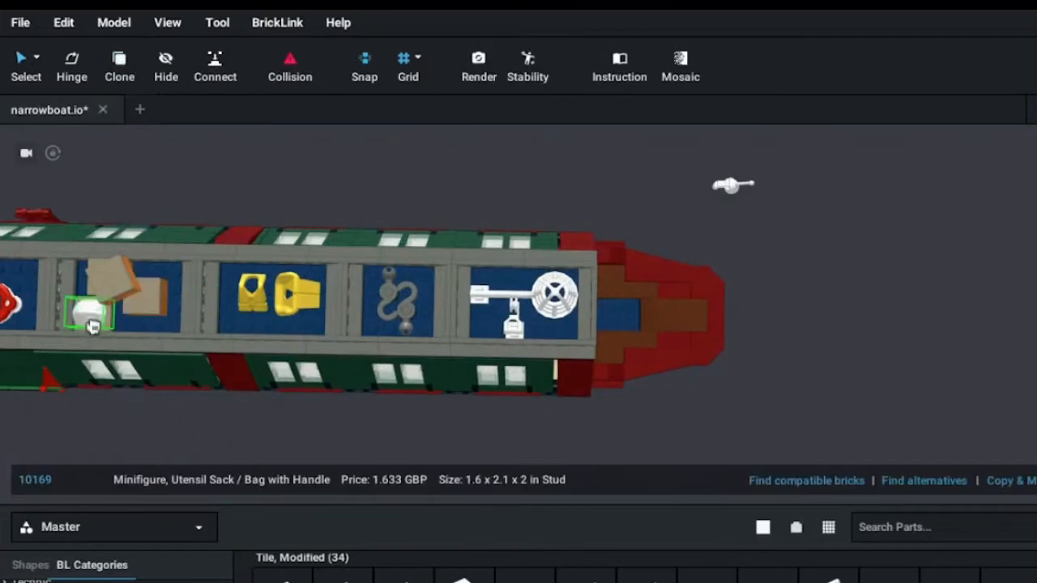
click(87, 318)
- Place the spray tool next to the net in the bow-end roof compartment and colour it black
scroll(824, 243, up, 3)
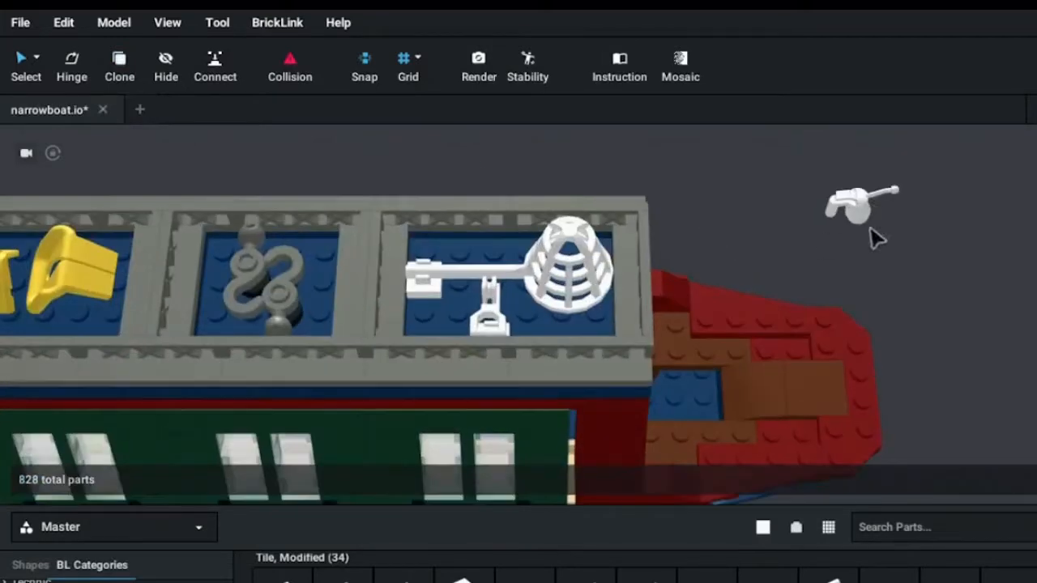
click(566, 363)
right_drag(660, 364, 537, 312)
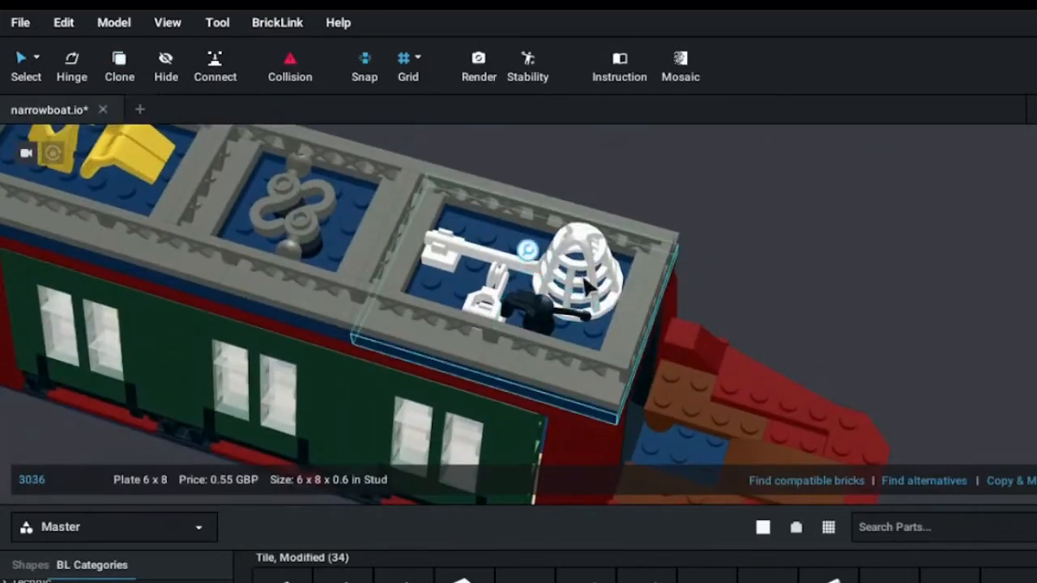
- Colour the net orange and the clip tile holding its handle black
click(486, 300)
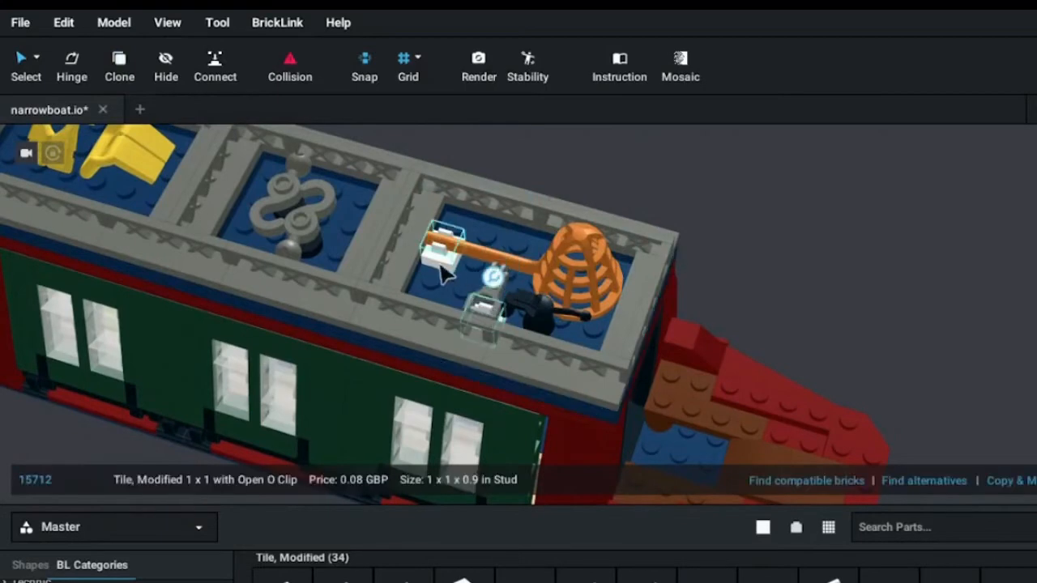
scroll(927, 282, down, 3)
right_drag(835, 210, 415, 423)
key(f)
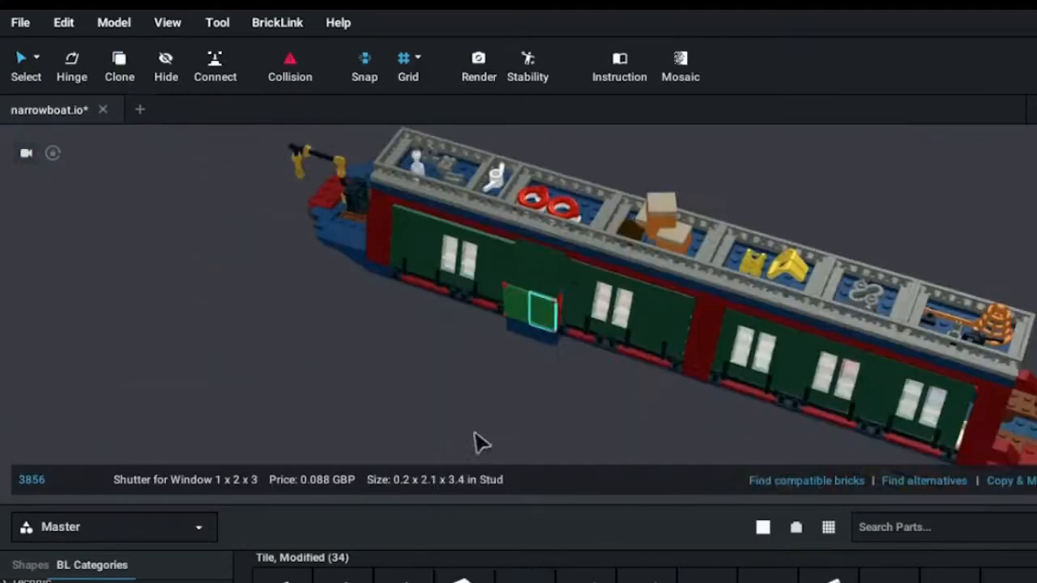
- Examine the hull opening and its red fold-down panel below the side windows
scroll(518, 435, up, 5)
right_drag(532, 430, 423, 405)
scroll(396, 421, up, 5)
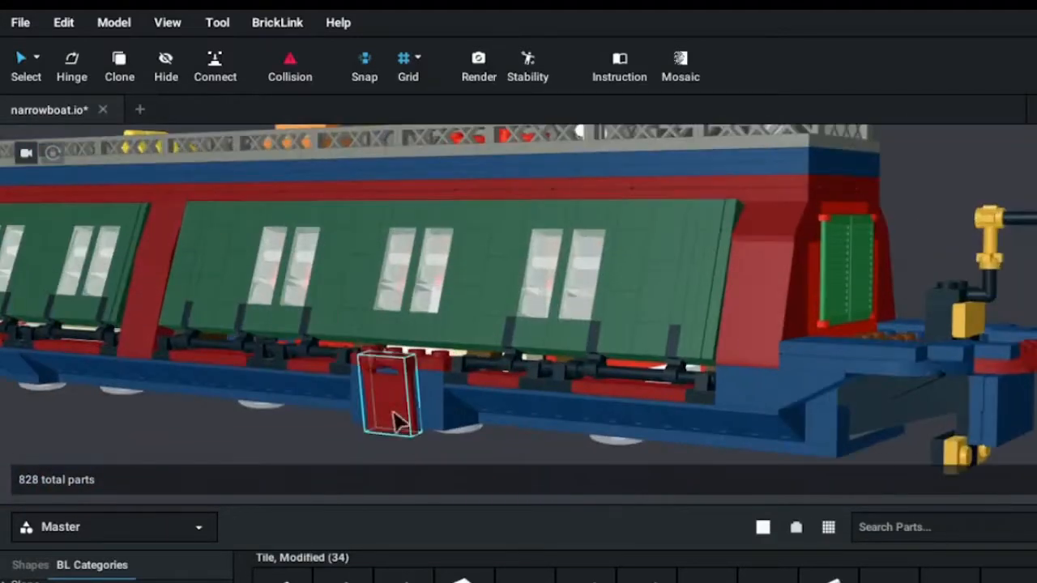
scroll(541, 466, down, 3)
right_drag(525, 456, 405, 445)
scroll(405, 445, up, 4)
right_drag(551, 402, 551, 373)
scroll(550, 373, up, 2)
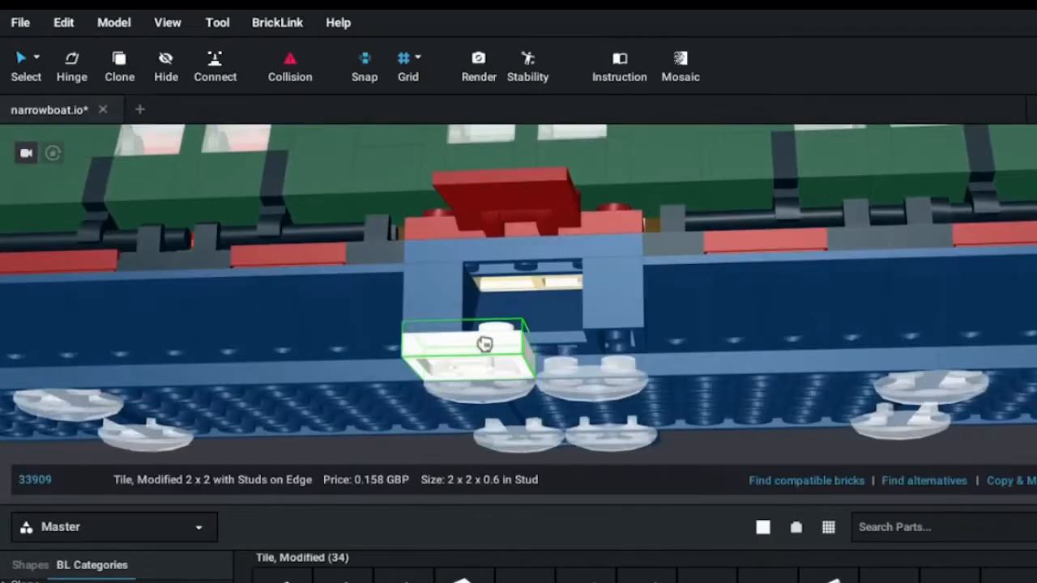
- Try to fit a 2 x 2 modified tile with studs on edge at the hull opening
right_drag(483, 345, 573, 412)
scroll(685, 438, down, 3)
right_drag(664, 394, 535, 231)
scroll(535, 232, up, 3)
ctrl+click(688, 417)
click(376, 358)
scroll(451, 377, down, 3)
right_drag(451, 378, 486, 441)
click(898, 289)
scroll(460, 431, up, 3)
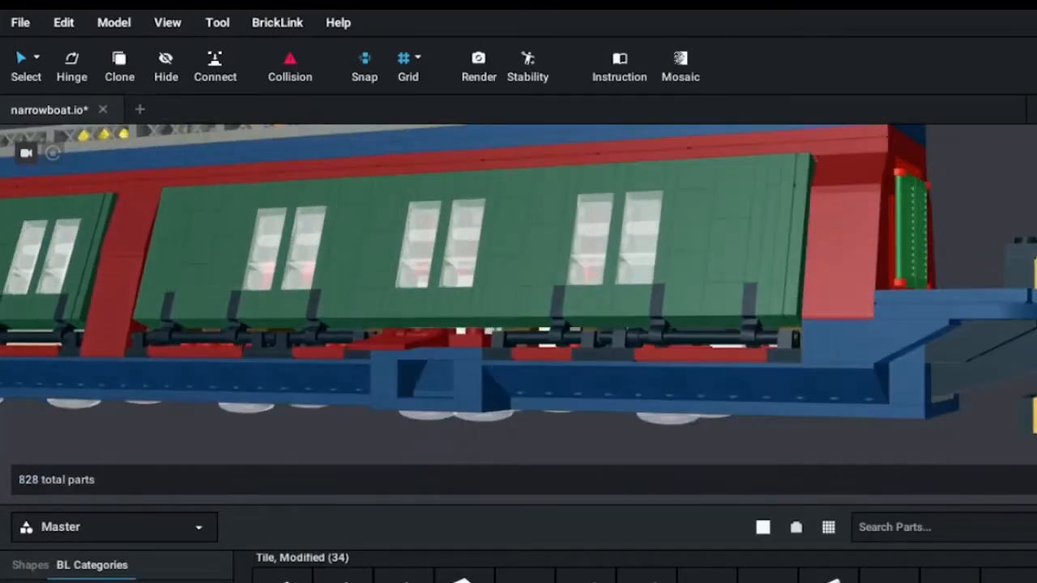
- Attach a red Flag 2 x 2 Square at the hull opening and rotate it to hang down over it
drag(548, 483, 432, 423)
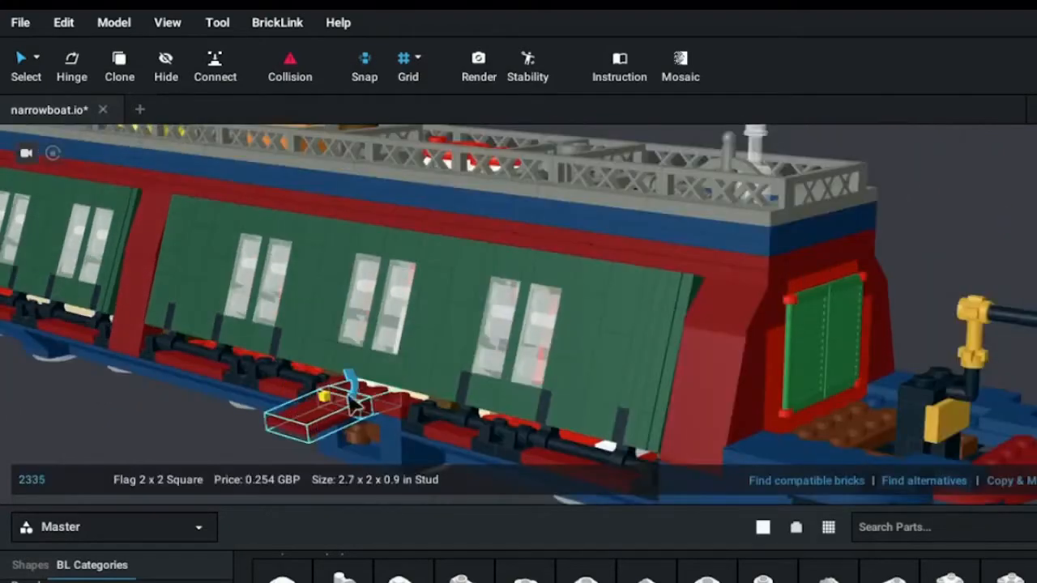
drag(354, 400, 301, 342)
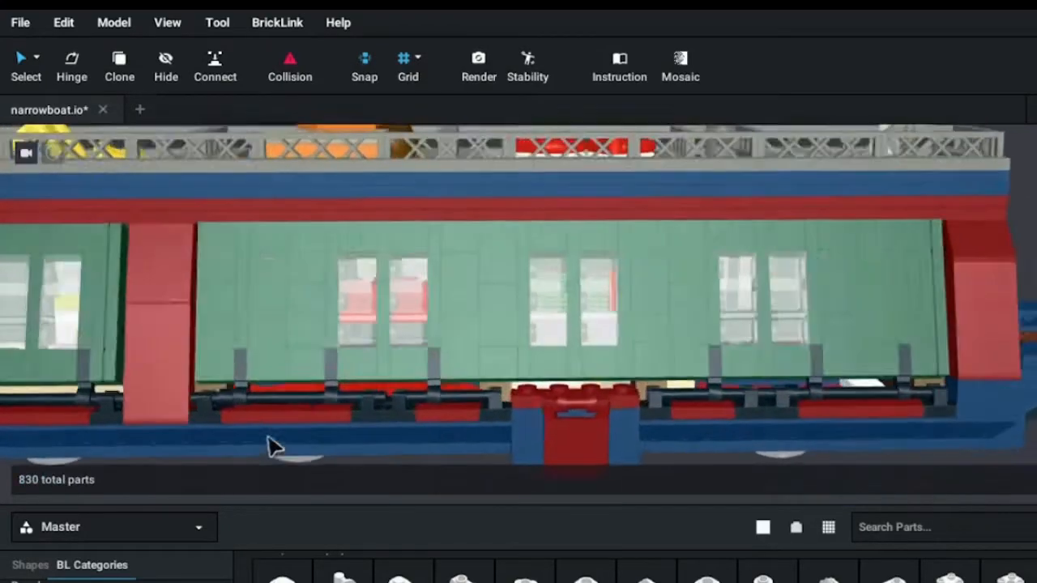
right_drag(271, 444, 312, 413)
- Search the parts for "cup" and place two Utensil Cups on opposite sides of the red bow deck
right_drag(794, 466, 527, 560)
scroll(721, 457, down, 5)
scroll(361, 389, down, 3)
scroll(643, 308, up, 5)
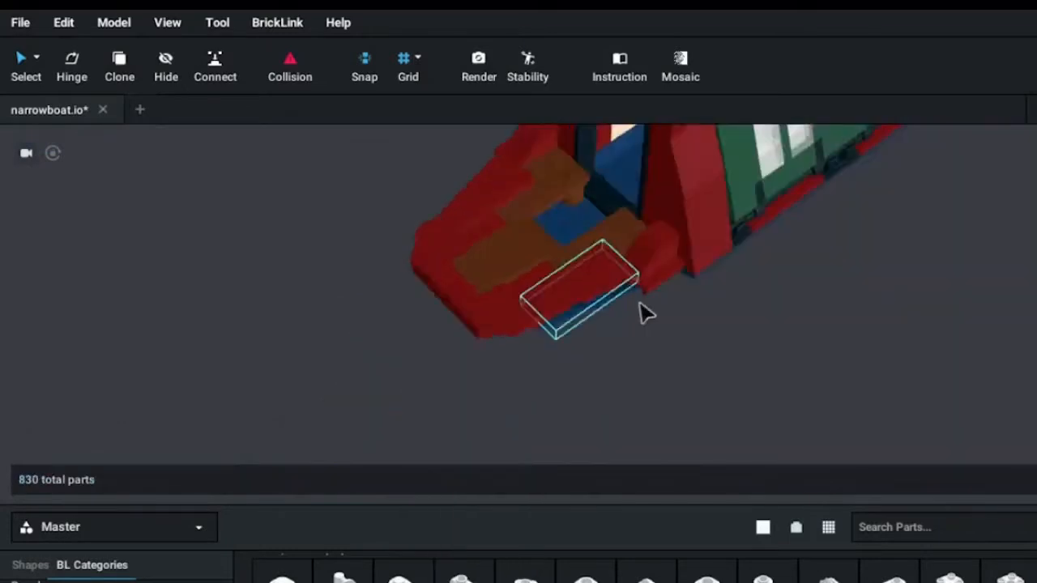
right_drag(643, 308, 775, 296)
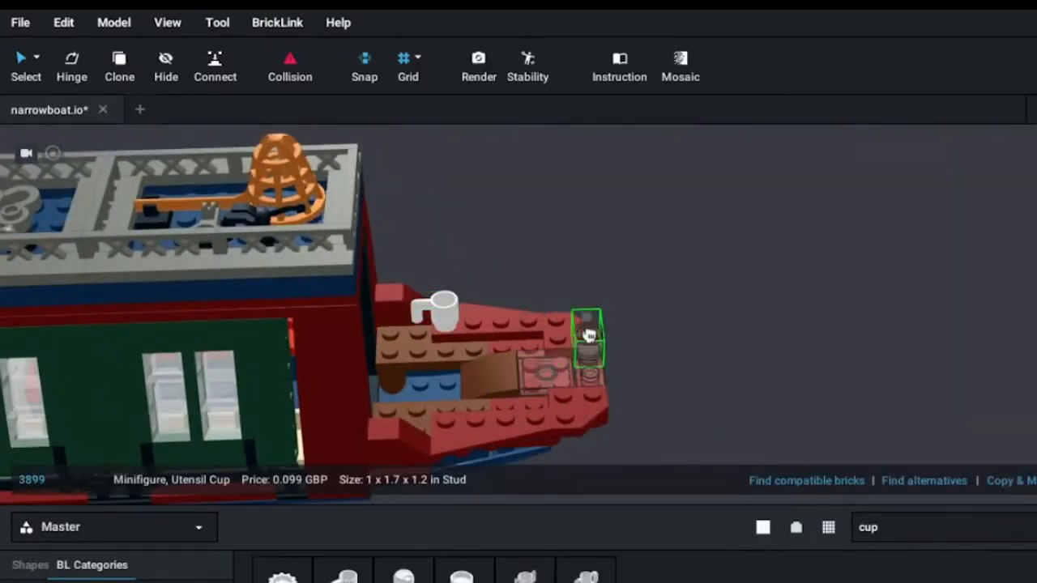
drag(557, 312, 550, 384)
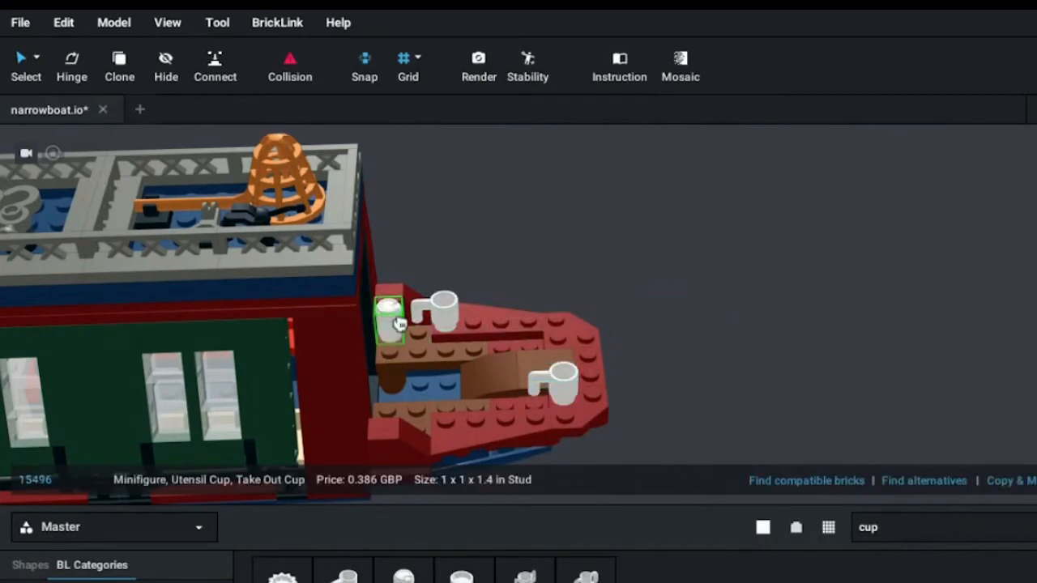
- Select the hinged green side panel nearest the bow and swing it open about its lower hinge bar
right_drag(832, 362, 499, 340)
scroll(332, 392, up, 5)
double_click(362, 360)
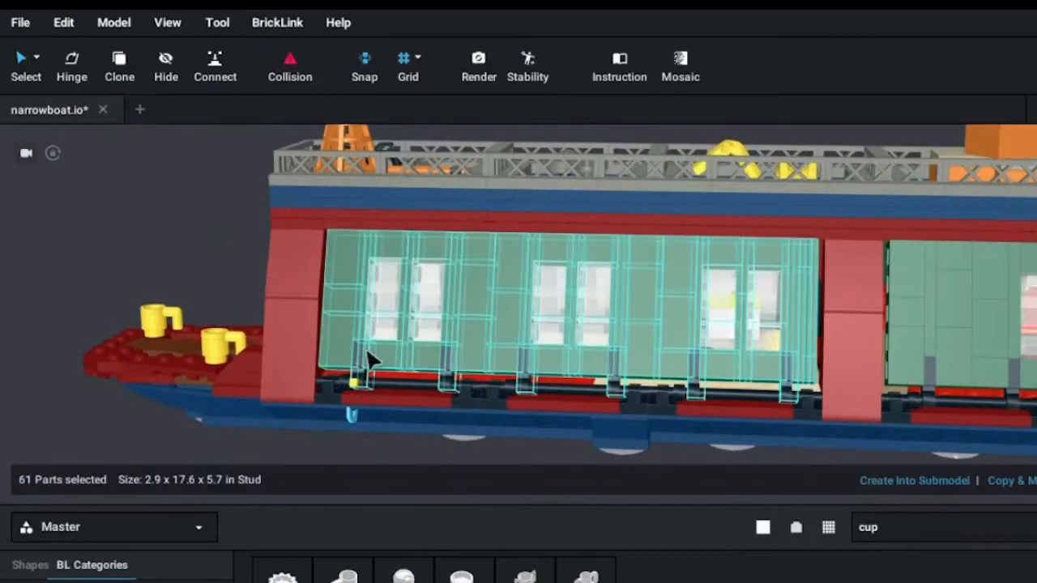
drag(351, 412, 504, 460)
click(504, 460)
- Select the whole green side panel nearest the bow and turn it into a submodel
right_drag(504, 460, 509, 339)
double_click(437, 366)
click(904, 480)
click(775, 396)
- Move the green side panel submodel away from the hull to expose the cabin interior
right_drag(921, 326, 484, 411)
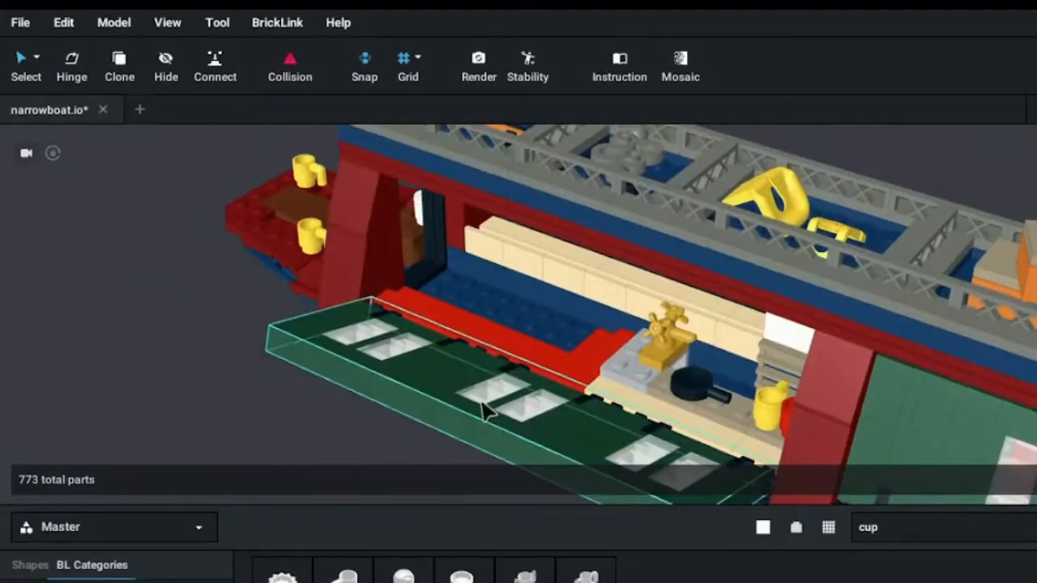
drag(741, 465, 664, 470)
click(387, 414)
drag(489, 335, 104, 365)
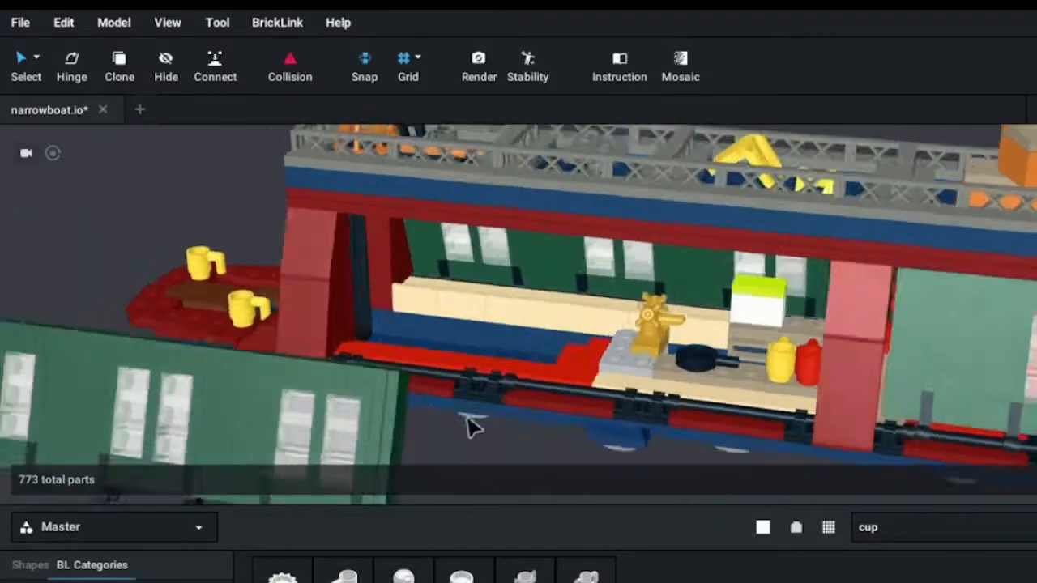
- Select the whole grey-railed roof with its cargo and turn it into a submodel named "roof"
right_drag(470, 427, 528, 277)
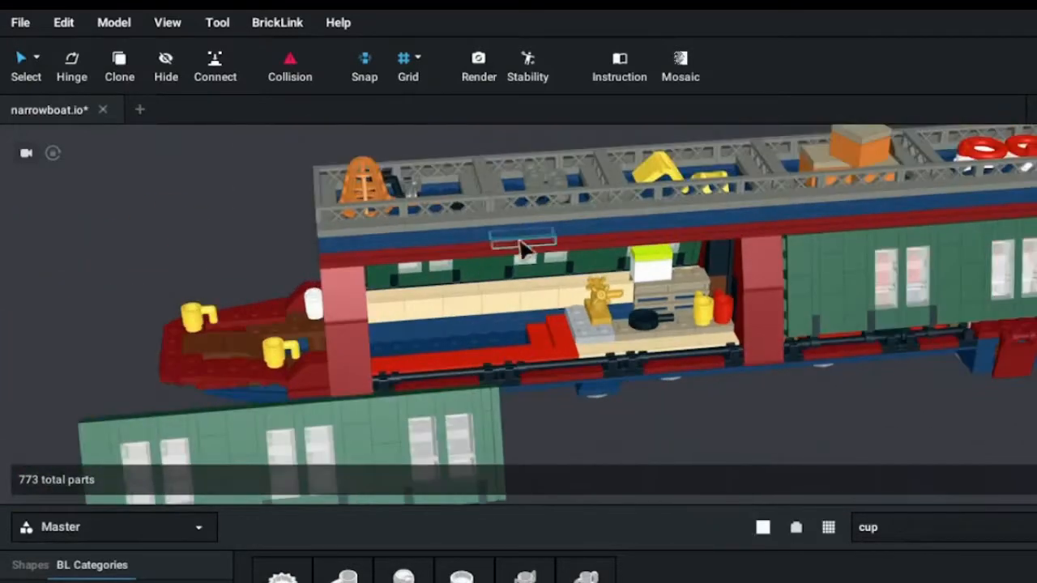
right_drag(387, 209, 335, 146)
drag(336, 146, 1012, 240)
scroll(452, 194, down, 3)
drag(392, 189, 1000, 264)
right_drag(949, 275, 902, 312)
click(914, 481)
text(roof)
key(Return)
- Move the roof submodel off the hull to expose the cabin frame from above
scroll(780, 334, down, 3)
drag(652, 242, 675, 175)
click(907, 237)
- Turn the other green side panel nearest the bow into a submodel and place both bow panels together, clear of the hull
right_drag(907, 237, 478, 405)
click(914, 481)
key(Return)
scroll(925, 407, down, 3)
right_drag(926, 408, 729, 405)
drag(539, 360, 402, 445)
right_drag(403, 444, 559, 437)
drag(559, 437, 935, 426)
drag(627, 318, 832, 397)
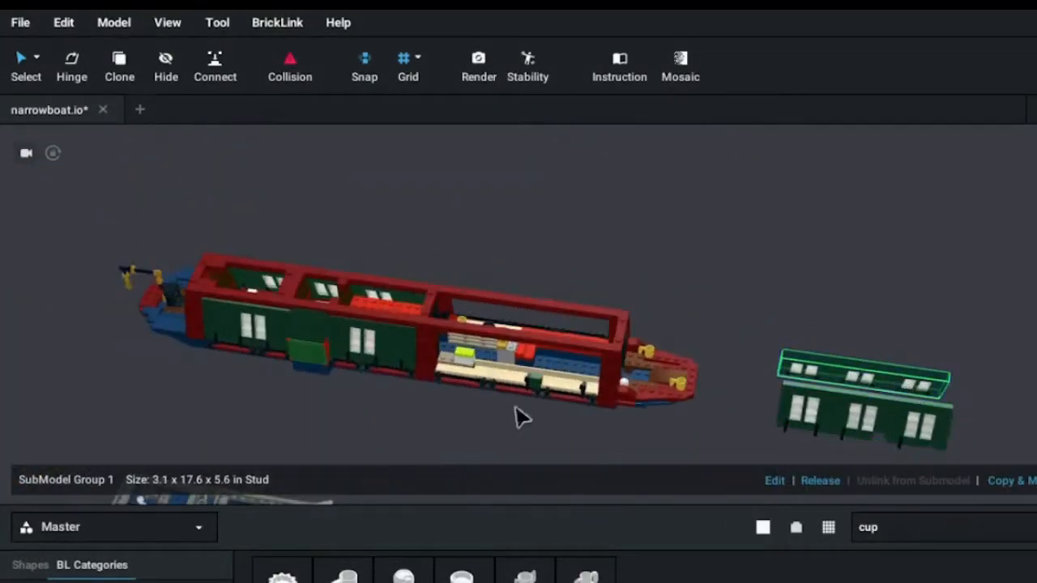
click(530, 381)
middle_drag(243, 453, 416, 417)
click(486, 421)
- Turn the green windowed panel between the side door and the bow cabin into a submodel and move it off the hull
right_drag(486, 421, 618, 329)
scroll(618, 329, up, 5)
double_click(547, 311)
click(913, 480)
key(Return)
right_drag(631, 407, 486, 389)
drag(535, 324, 234, 402)
click(356, 405)
- Turn the green windowed panel between the side door and the stern into a submodel and move it away from the hull
right_drag(357, 405, 389, 340)
click(284, 259)
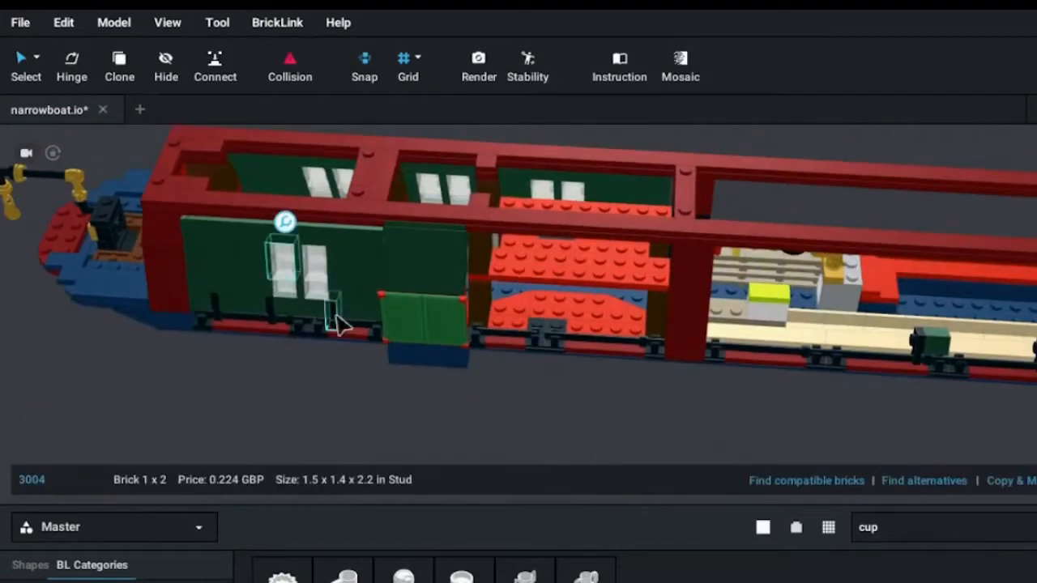
double_click(324, 263)
click(923, 485)
key(Return)
drag(301, 293, 278, 440)
scroll(259, 440, down, 3)
click(356, 405)
- Turn the green side panel aft of the bow cabin on the opposite side into a submodel and move it clear of the hull
right_drag(356, 405, 581, 400)
scroll(580, 400, up, 3)
double_click(581, 402)
key(ctrl+g)
right_drag(699, 369, 777, 364)
drag(688, 340, 950, 407)
scroll(915, 461, down, 3)
click(777, 405)
- Try deleting the individual parts of the slatted tan cabinet beside the white and lime box in the galley
right_drag(778, 404, 745, 413)
right_click(384, 356)
click(442, 556)
scroll(850, 421, up, 5)
right_drag(850, 421, 489, 297)
click(932, 324)
key(Delete)
key(Delete)
click(502, 338)
key(Delete)
click(532, 338)
key(Delete)
key(Delete)
click(541, 312)
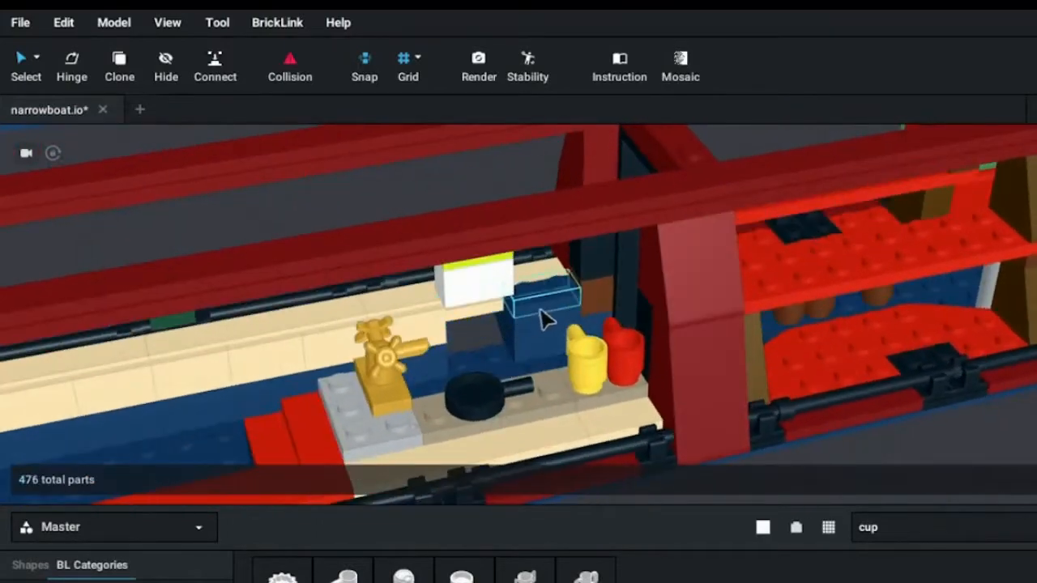
key(Delete)
click(541, 339)
right_drag(541, 339, 518, 299)
- Undo the six part deletions in the galley
key(ctrl+z)
key(ctrl+z)
key(ctrl+z)
key(ctrl+z)
key(ctrl+z)
key(ctrl+z)
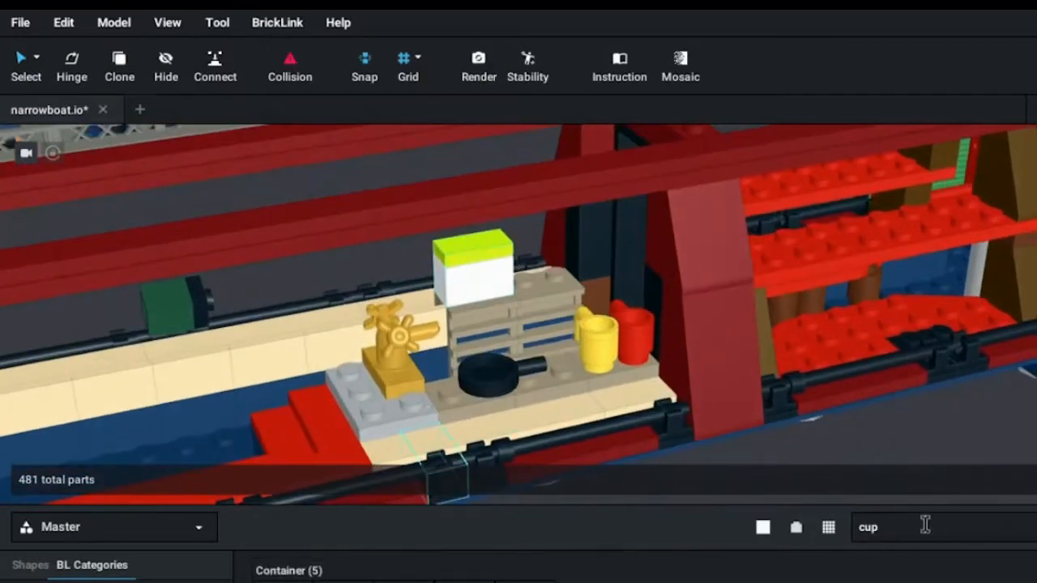
- Search the parts for "tea" and place a Minifigure Utensil Tea Cup on the grey worktop beside the golden tap
scroll(373, 567, up, 1)
click(400, 577)
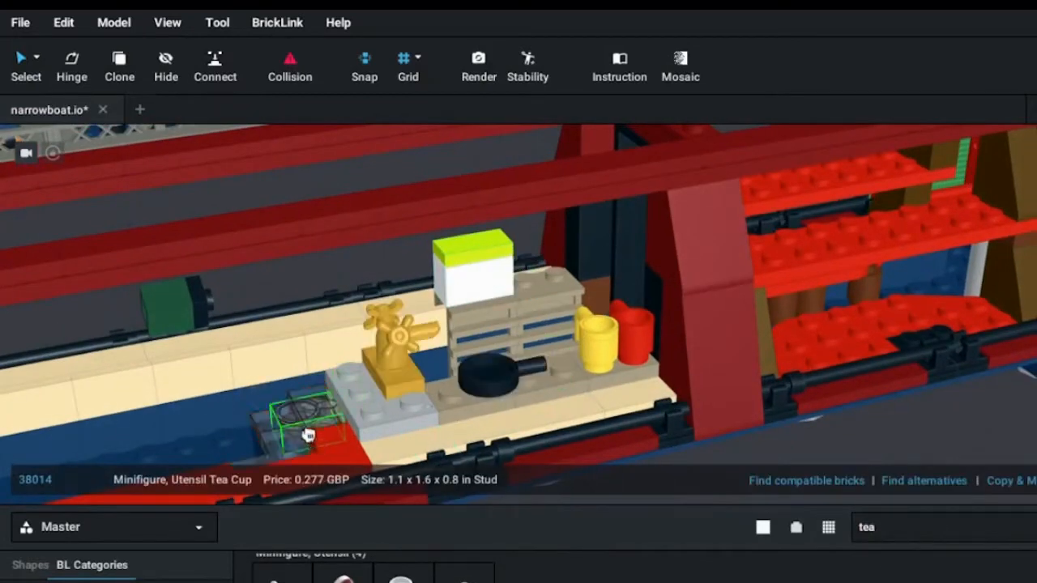
click(343, 381)
- Place a Utensil Teapot on Jumper 1 x 2 plates on the tan cabinet, next to the white and lime box
click(551, 306)
right_drag(551, 306, 499, 324)
click(500, 324)
key(Delete)
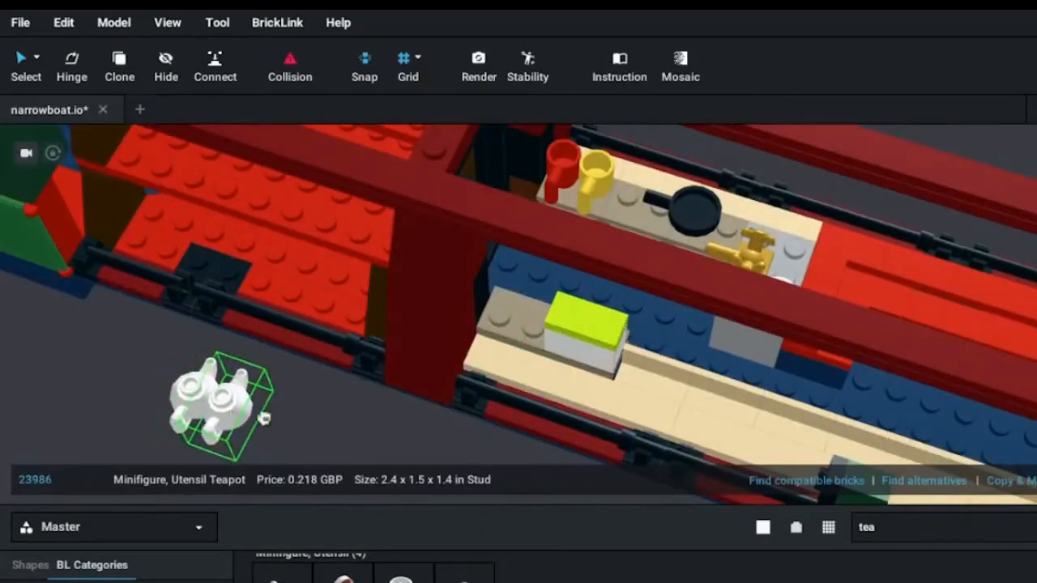
scroll(519, 571, down, 10)
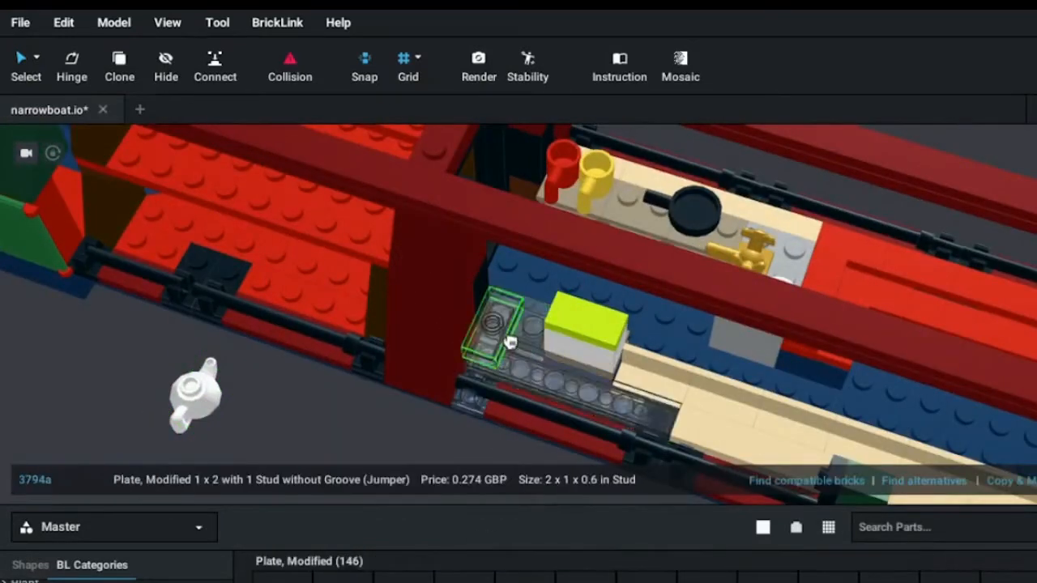
click(523, 358)
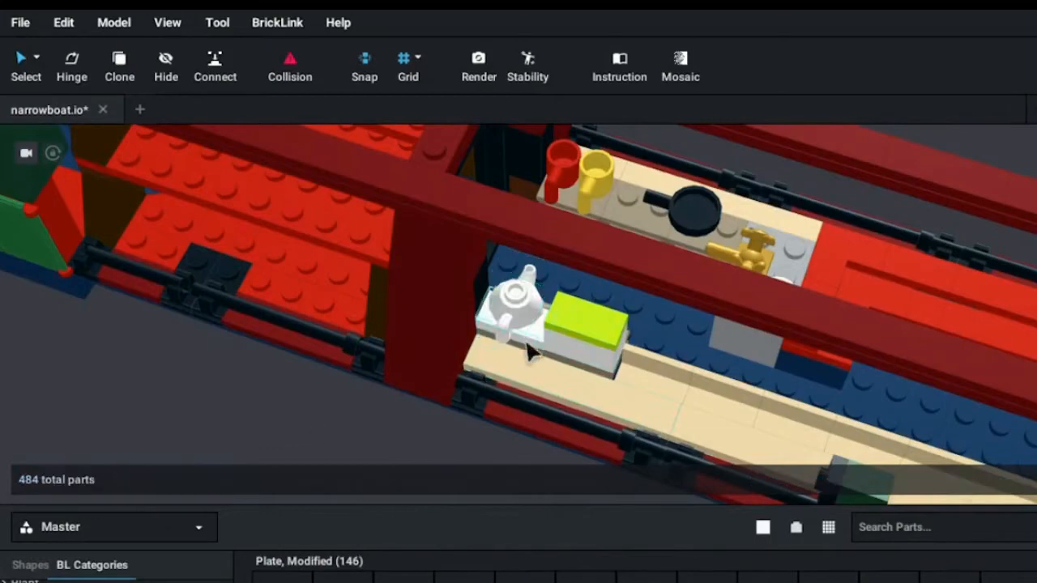
- Recolour the teapot pink and the jumper plates beneath it tan to match the cabinet
right_drag(324, 435, 567, 312)
right_drag(519, 430, 465, 429)
scroll(442, 440, down, 3)
click(723, 372)
key(Delete)
right_drag(723, 372, 348, 439)
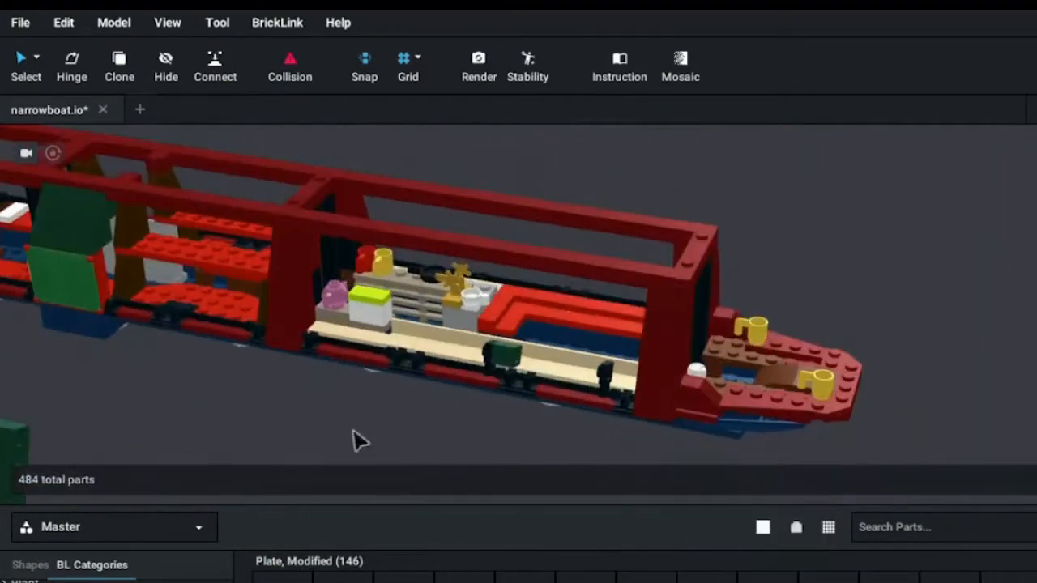
- Try placing white Plate 1 x 1 parts along the inner edge of the red corner bench
scroll(347, 440, up, 5)
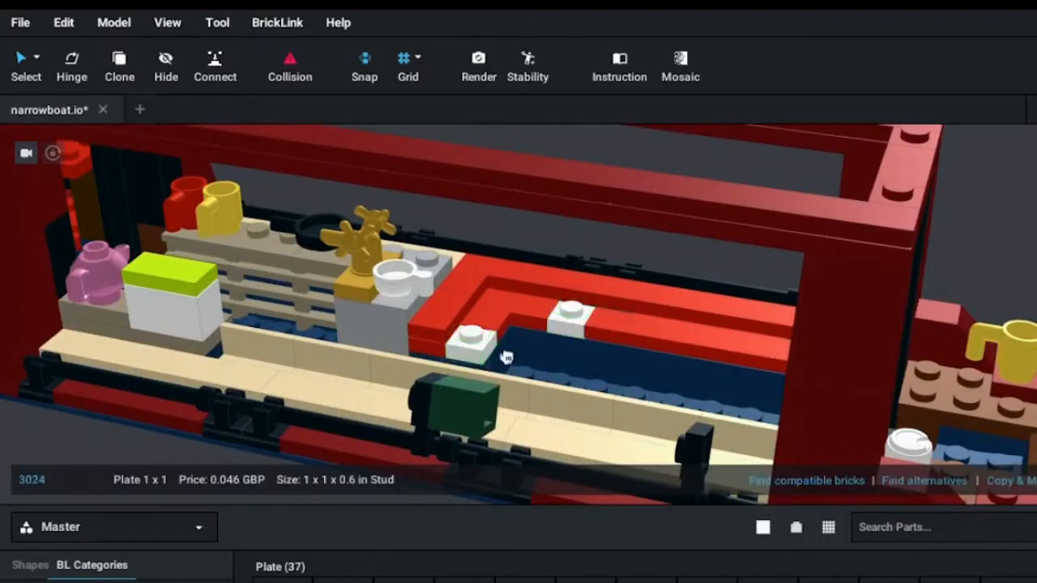
key(Escape)
right_drag(483, 296, 798, 340)
scroll(874, 320, down, 4)
- Delete the tan piece at the bow end of the long tan bench to free the cabin corner
right_click(819, 341)
click(863, 540)
right_drag(462, 362, 413, 316)
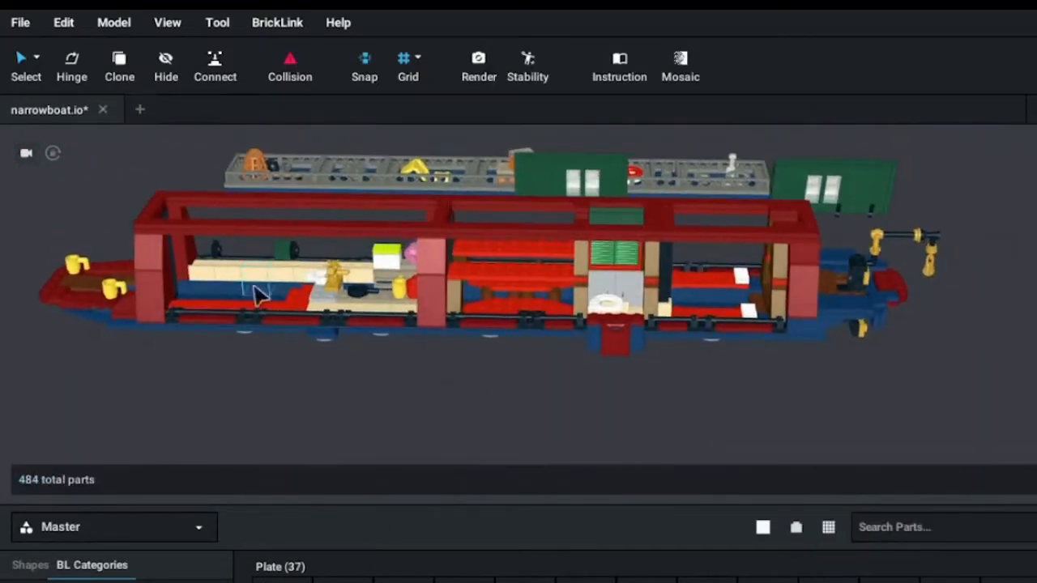
right_click(264, 274)
click(308, 469)
scroll(606, 349, up, 5)
right_drag(585, 455, 519, 357)
click(435, 331)
key(Delete)
right_drag(435, 332, 486, 349)
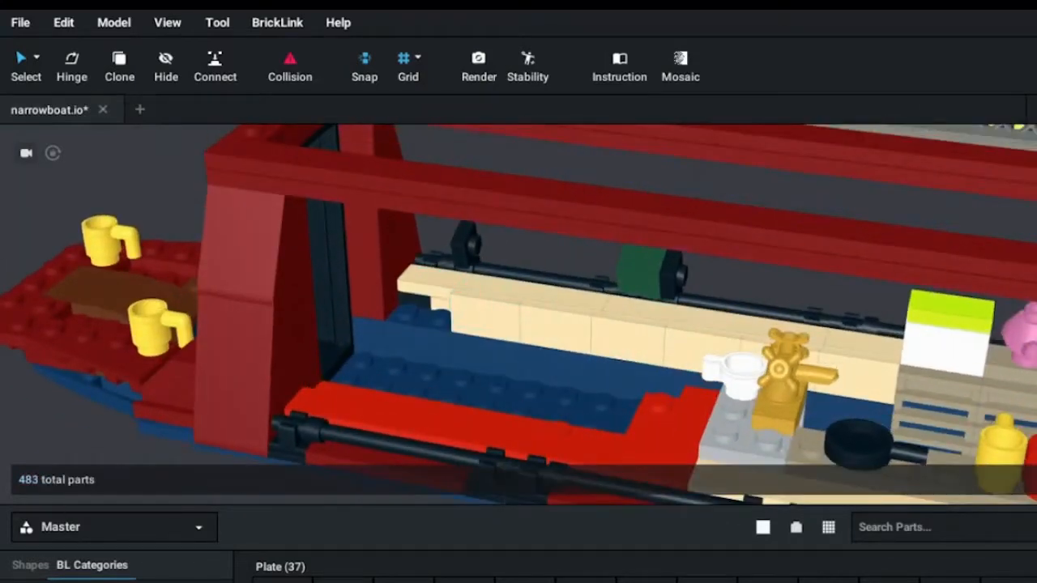
- Place a Plate, Modified 1 x 2 with Bar Handle on End upright in the freed bow corner and duplicate it alongside
scroll(324, 567, down, 3)
click(301, 567)
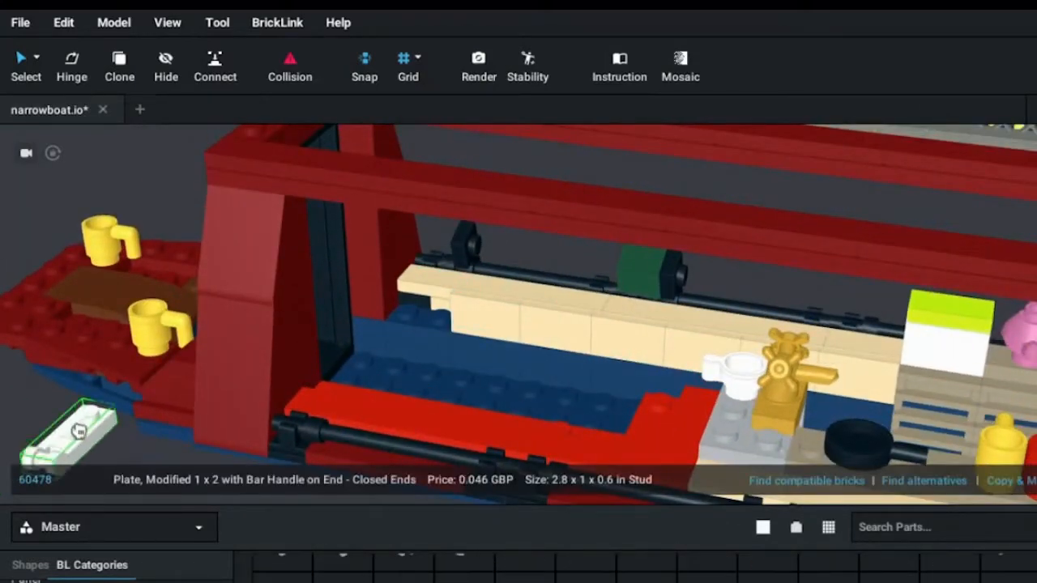
scroll(416, 287, down, 2)
click(95, 243)
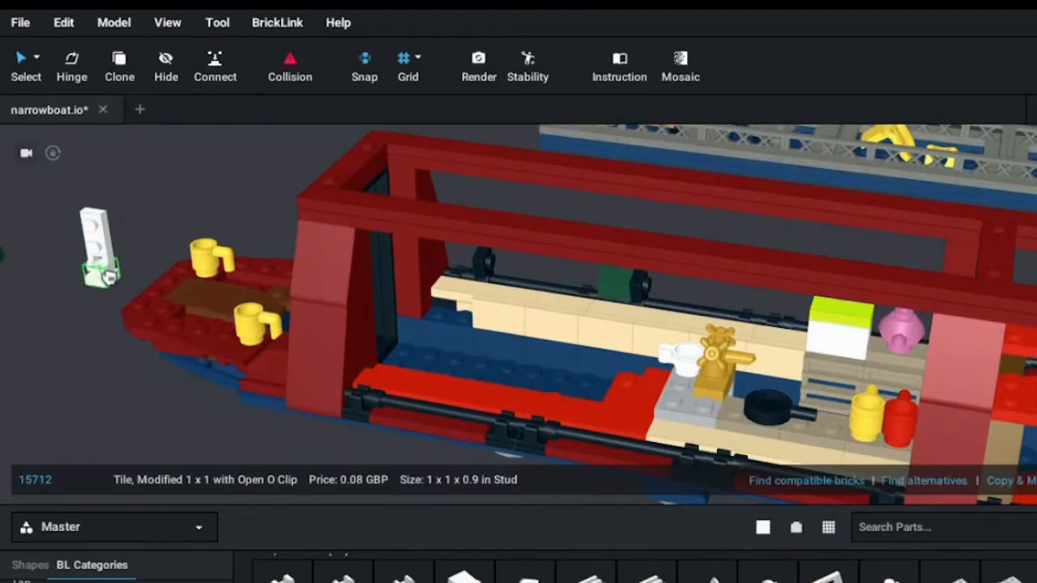
drag(393, 299, 450, 297)
key(c)
click(472, 296)
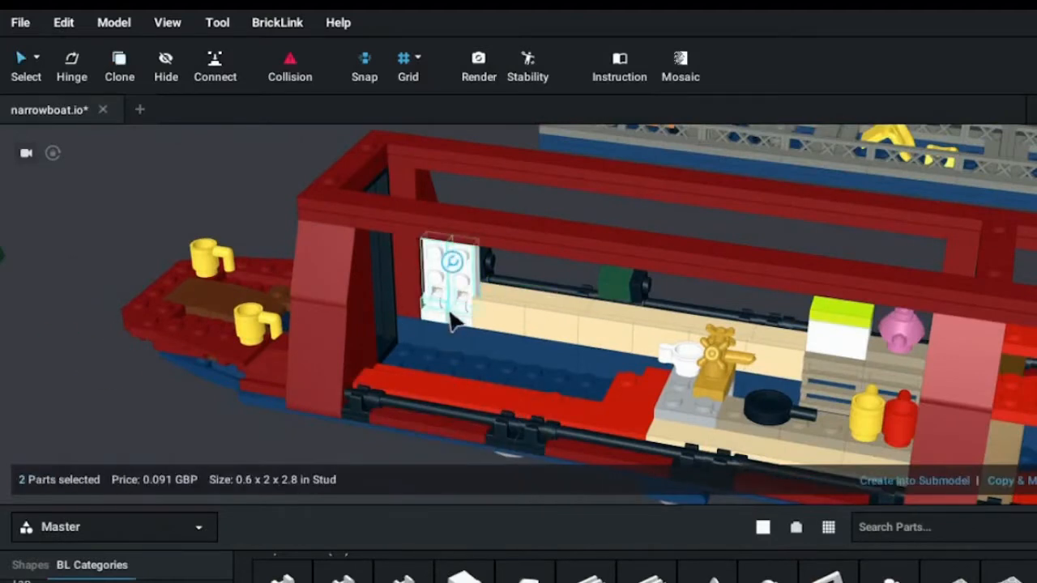
- Add a tile to the two handled plates, coloured brown, and position the three-part cupboard in the bow corner beside the tan bench
right_drag(235, 465, 237, 410)
click(32, 580)
click(282, 580)
key(Escape)
drag(454, 263, 598, 325)
right_drag(597, 325, 306, 486)
click(145, 423)
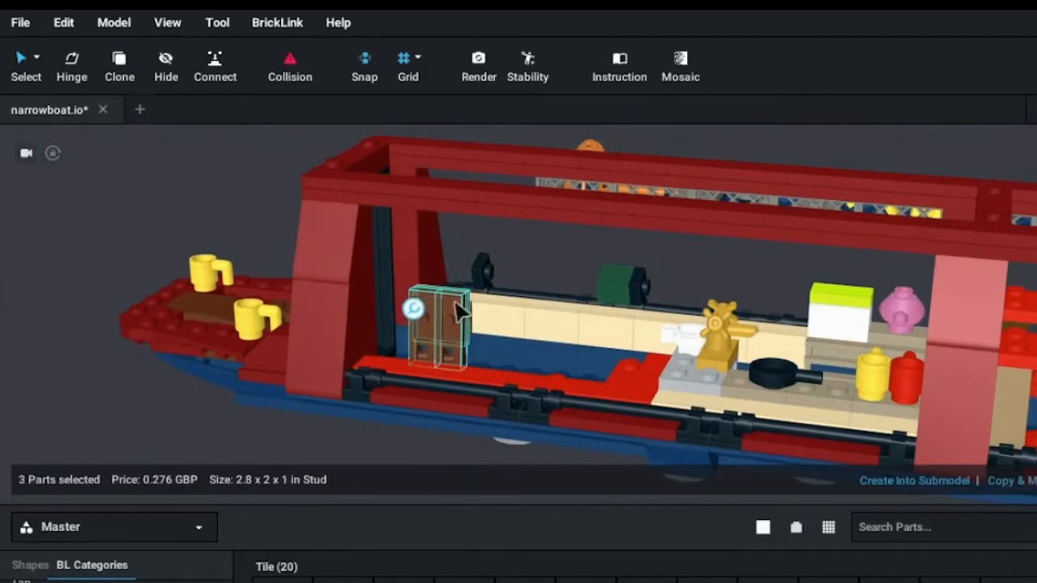
drag(620, 243, 619, 247)
click(160, 413)
- Build a small red table on the blue floor from a round plate pedestal and a Tile, Modified 2 x 2 with Studs on Edge
right_drag(160, 413, 166, 437)
scroll(635, 567, up, 5)
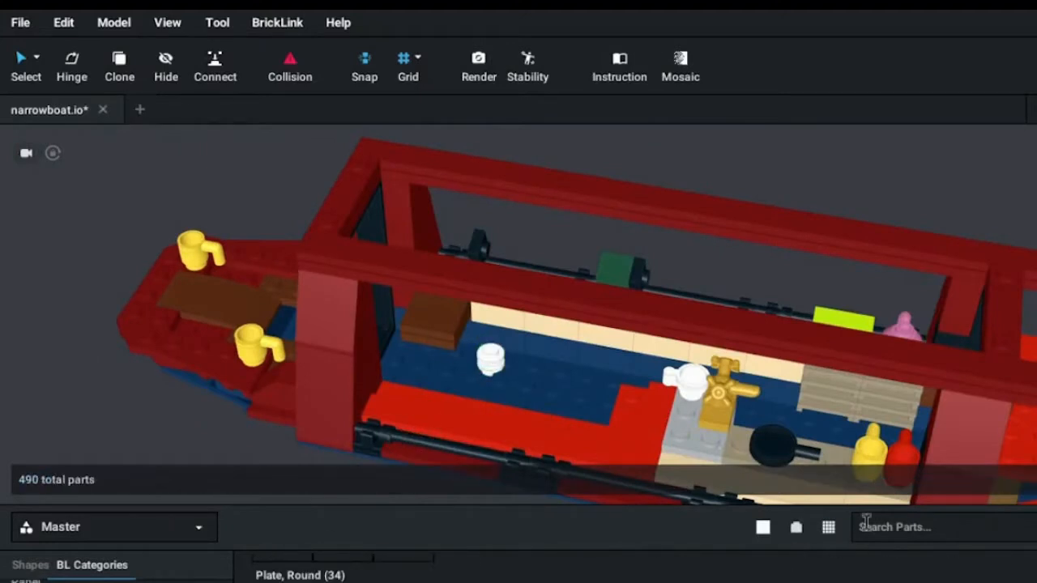
click(494, 362)
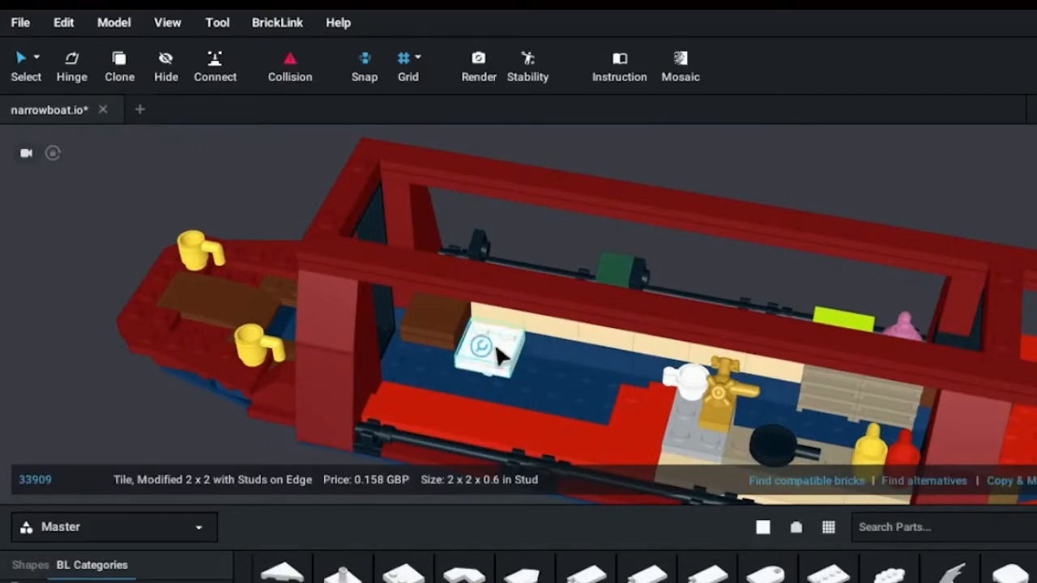
right_drag(616, 405, 502, 359)
click(489, 357)
key(Delete)
- Select the three brown cupboard parts and rotate them to stand upright in the bow corner
right_drag(223, 412, 409, 312)
click(465, 290)
ctrl+click(451, 295)
ctrl+click(443, 312)
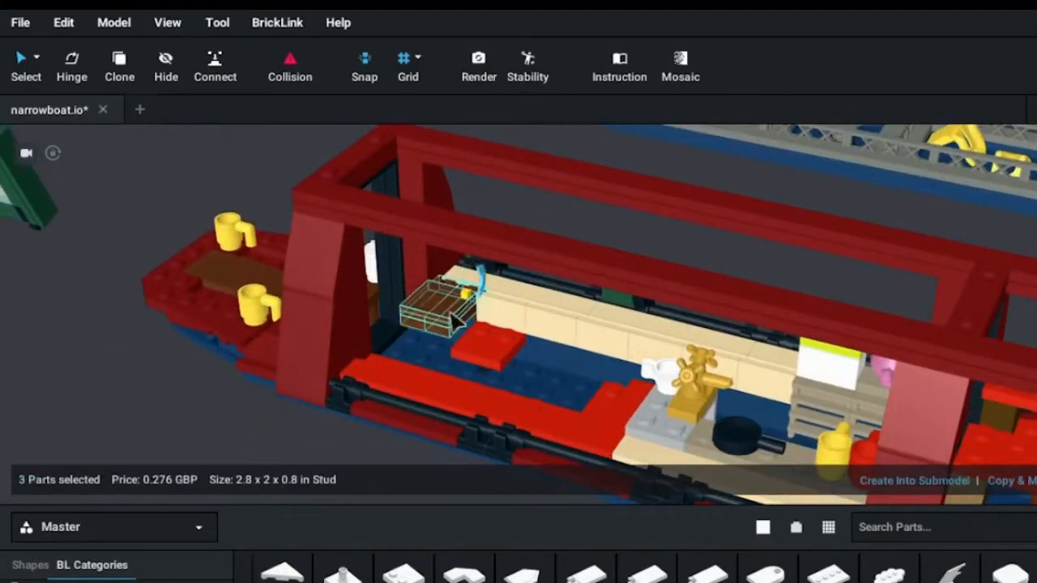
drag(480, 283, 468, 372)
click(261, 435)
- Add a Tile, Modified 2 x 2 Inverted to the front of the upright brown cupboard
right_drag(261, 436, 227, 394)
scroll(389, 563, down, 3)
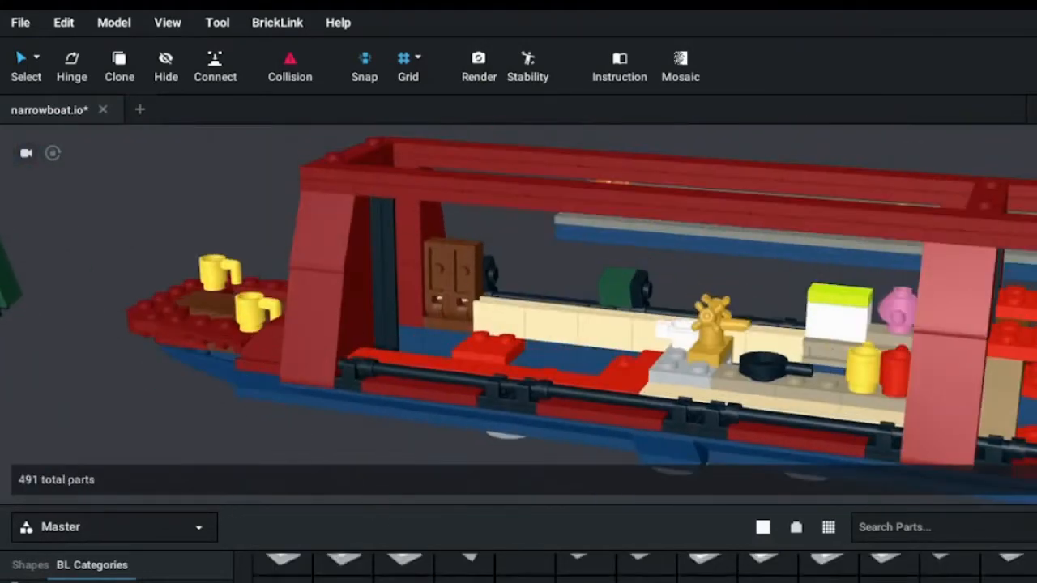
click(404, 564)
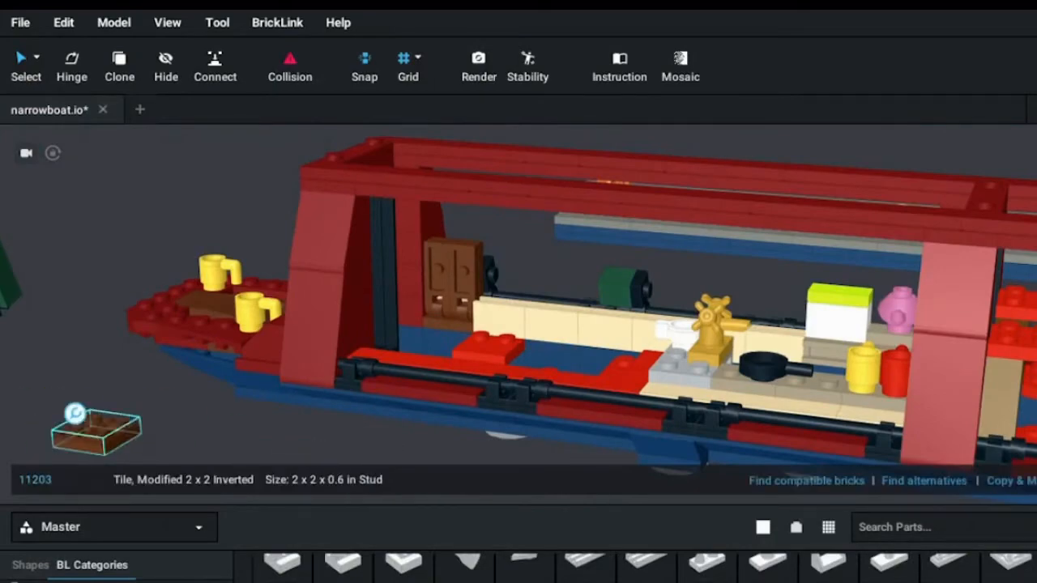
click(448, 273)
- Place a small brown clip piece on the worktop before the tap, then search for "spoon" and try fitting a Utensil Spoon there
right_drag(130, 442, 126, 241)
click(495, 306)
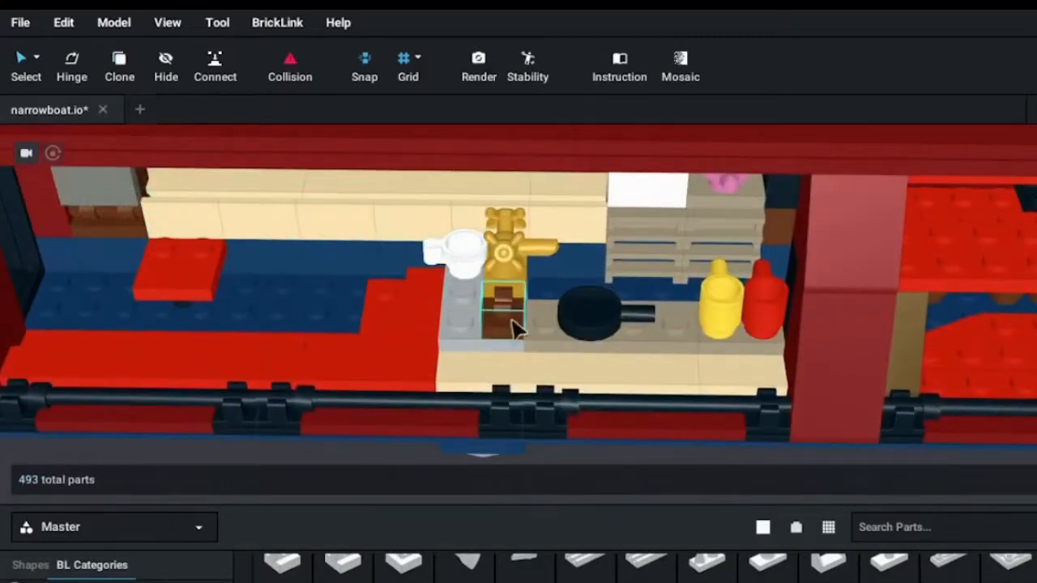
click(921, 524)
text(spoon)
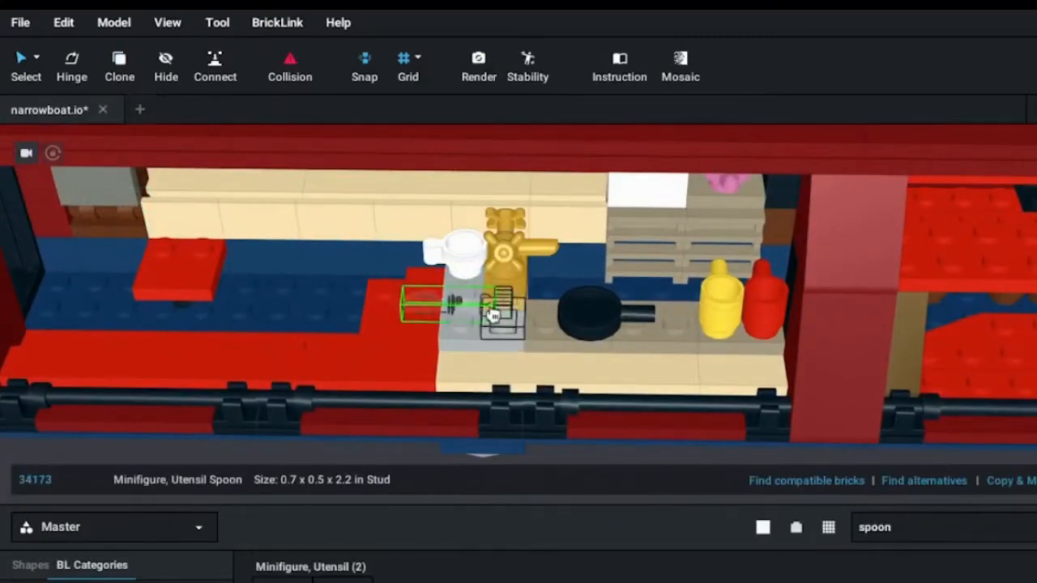
click(537, 304)
key(Escape)
click(463, 301)
scroll(551, 328, down, 3)
key(Escape)
- Clear the parts search and move one green bow panel submodel back onto the hull on the side with the green door
right_drag(622, 351, 810, 267)
click(1030, 527)
right_drag(843, 340, 181, 363)
scroll(662, 391, up, 3)
scroll(662, 391, down, 8)
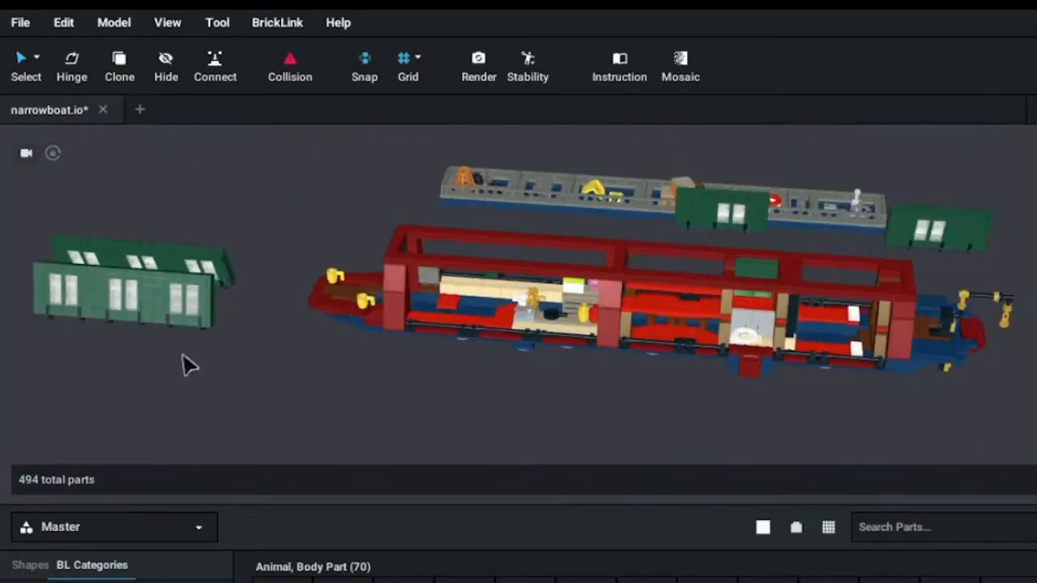
drag(181, 263, 551, 330)
scroll(535, 303, up, 3)
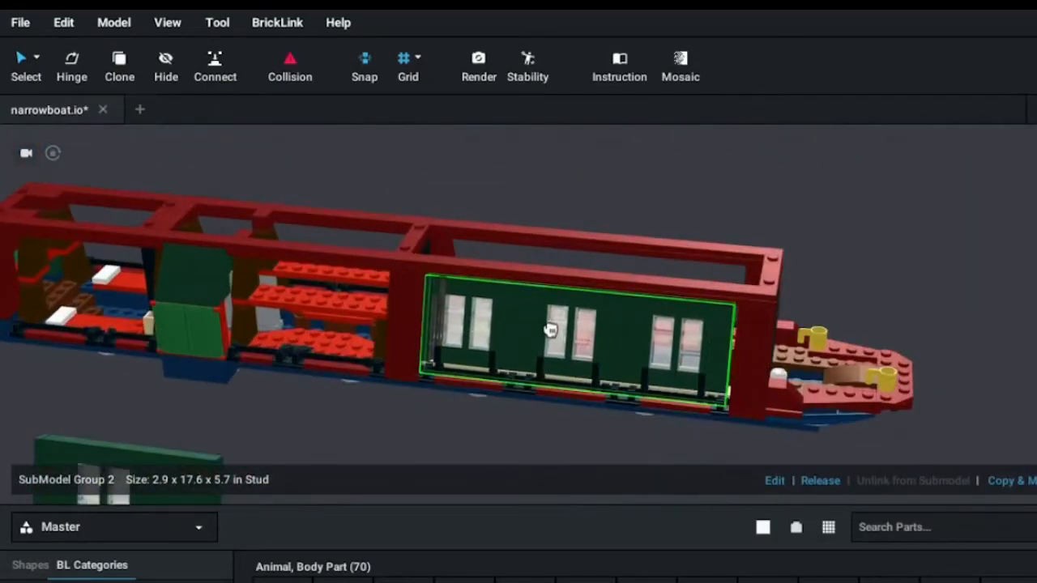
click(502, 445)
- Rotate the teapot on the tan cabinet by about 25 degrees
right_drag(502, 445, 336, 448)
scroll(526, 334, up, 3)
click(653, 217)
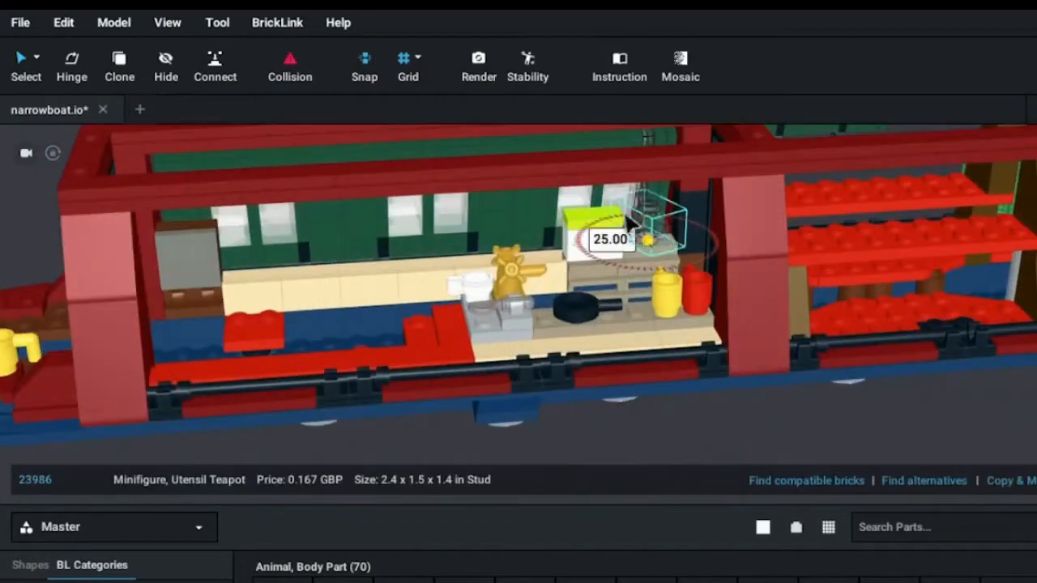
click(740, 435)
- Search the parts library for "be", then clear the search
scroll(551, 439, down, 3)
right_drag(741, 435, 713, 410)
scroll(478, 425, up, 2)
scroll(595, 446, up, 3)
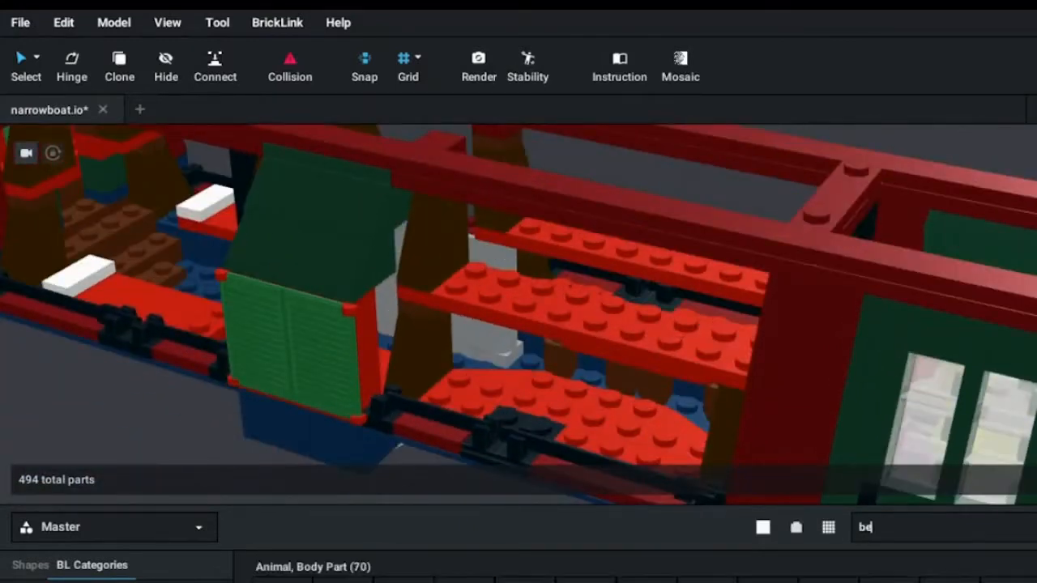
click(1030, 528)
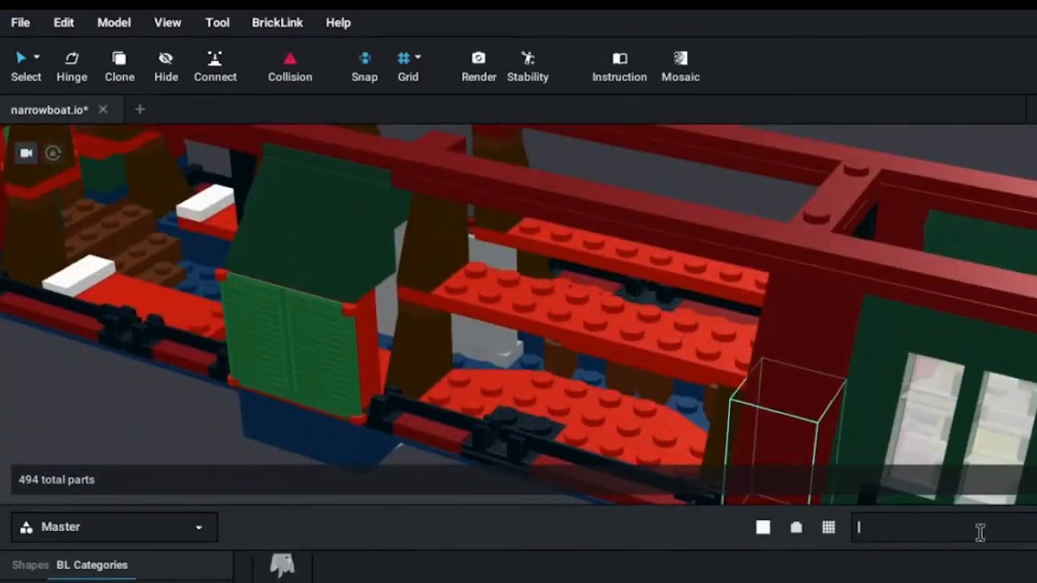
click(1031, 528)
- Try a panel piece at the end of the lower bunk, then delete it
click(544, 427)
click(228, 450)
right_drag(229, 451, 230, 437)
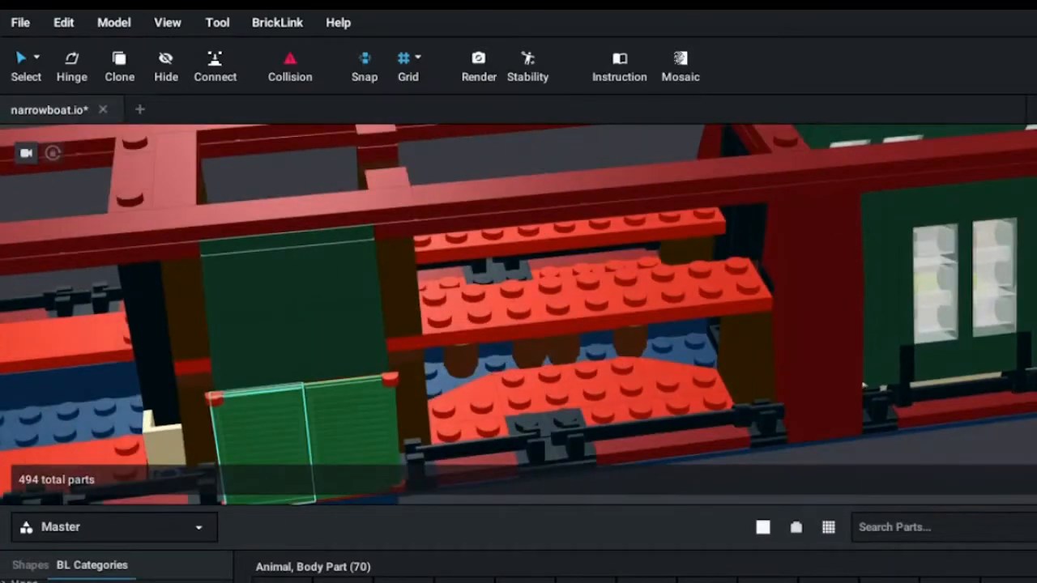
right_drag(713, 382, 761, 417)
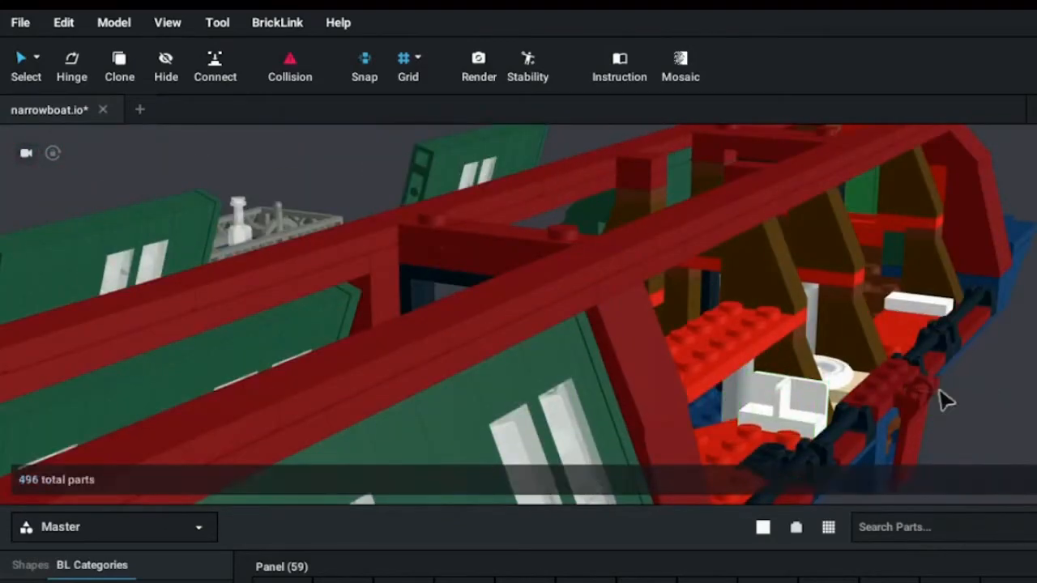
click(716, 364)
right_drag(1012, 430, 785, 403)
key(Delete)
right_drag(672, 390, 865, 427)
- Stack two white Tile 2 x 2 with Groove pieces on the lower bunk, turned at an angle to each other
drag(777, 578, 628, 392)
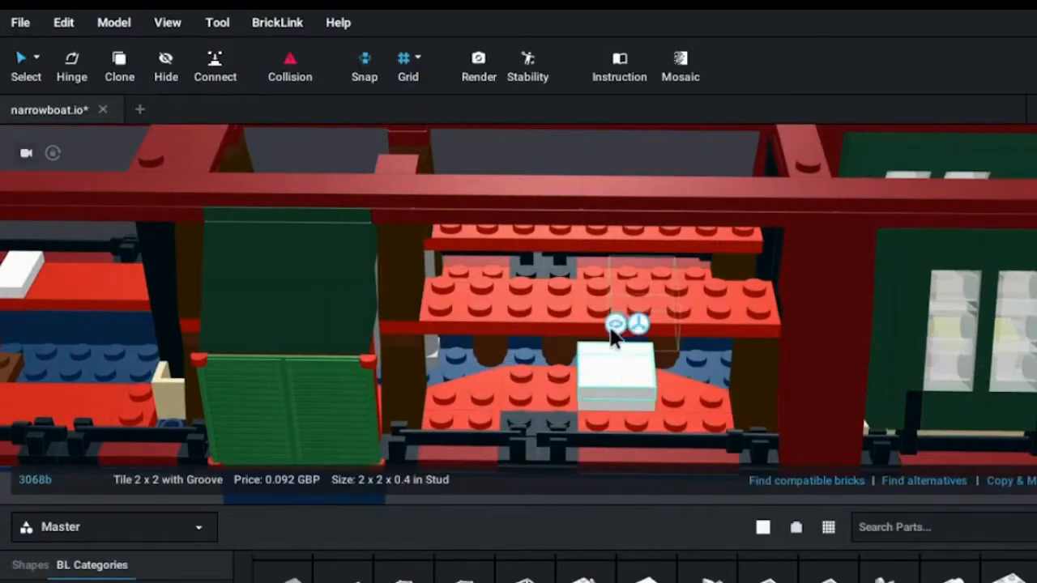
scroll(603, 412, down, 3)
key(Escape)
click(603, 357)
ctrl+click(601, 371)
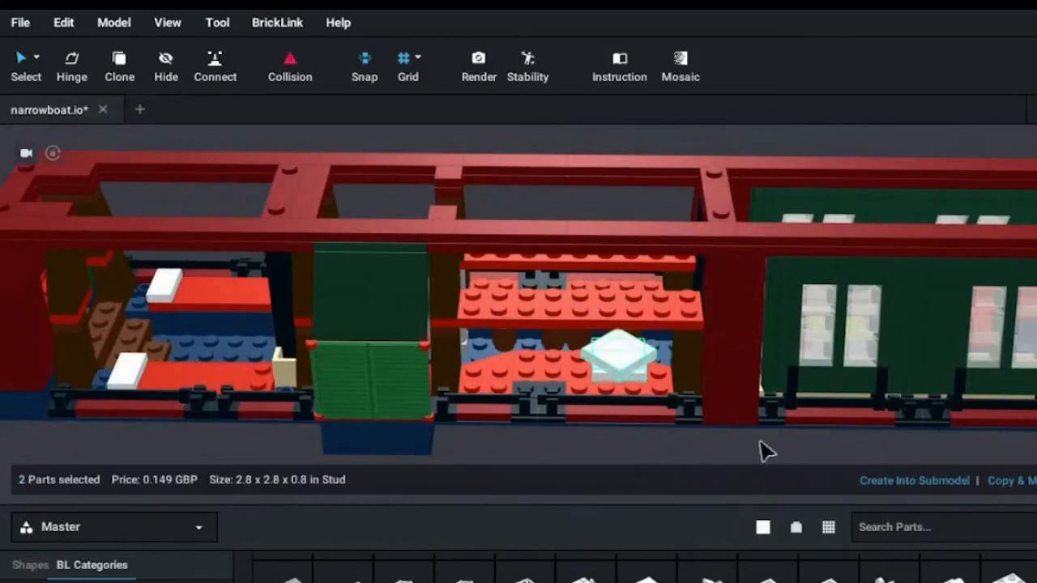
- Place a light blue tile on the upper bunk
right_drag(695, 405, 395, 459)
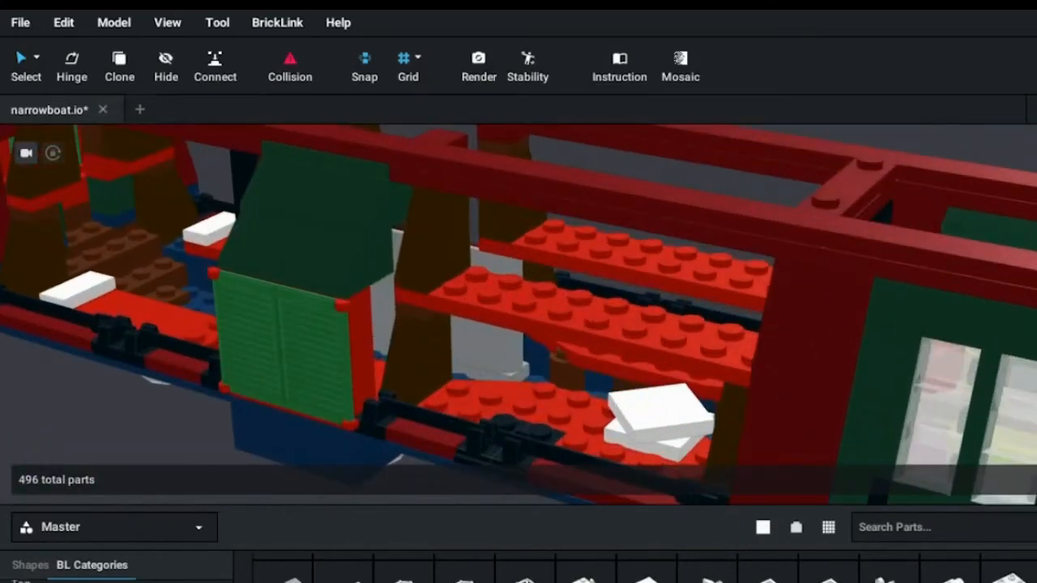
click(403, 579)
right_drag(585, 356, 503, 437)
click(639, 325)
right_drag(661, 458, 453, 187)
key(Escape)
- Place a Utensil Lantern beside the hull, then search for "book" and assemble a brown book with a printed cover next to it
scroll(48, 578, up, 1)
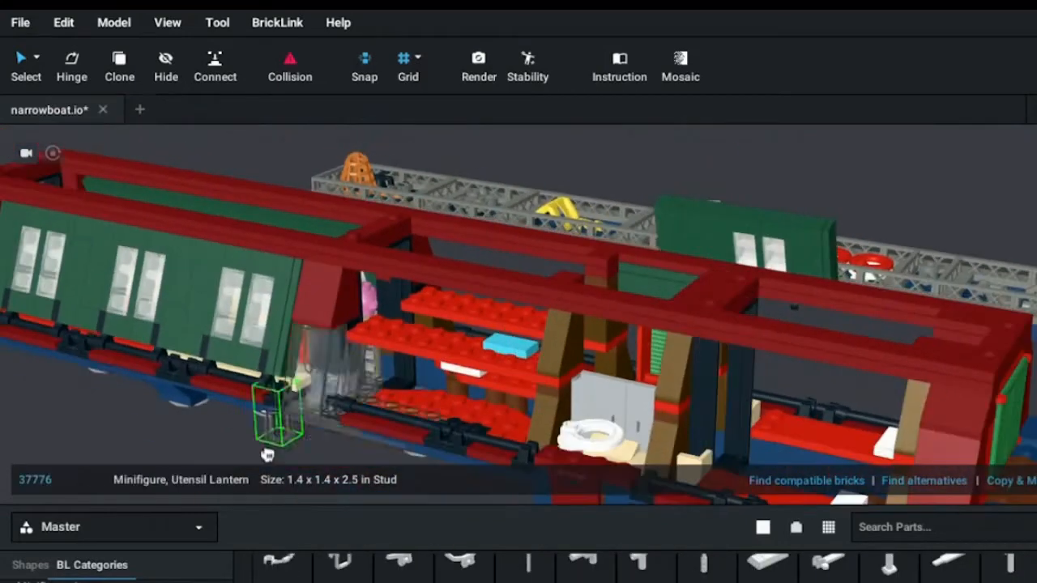
click(91, 419)
click(894, 536)
text(book)
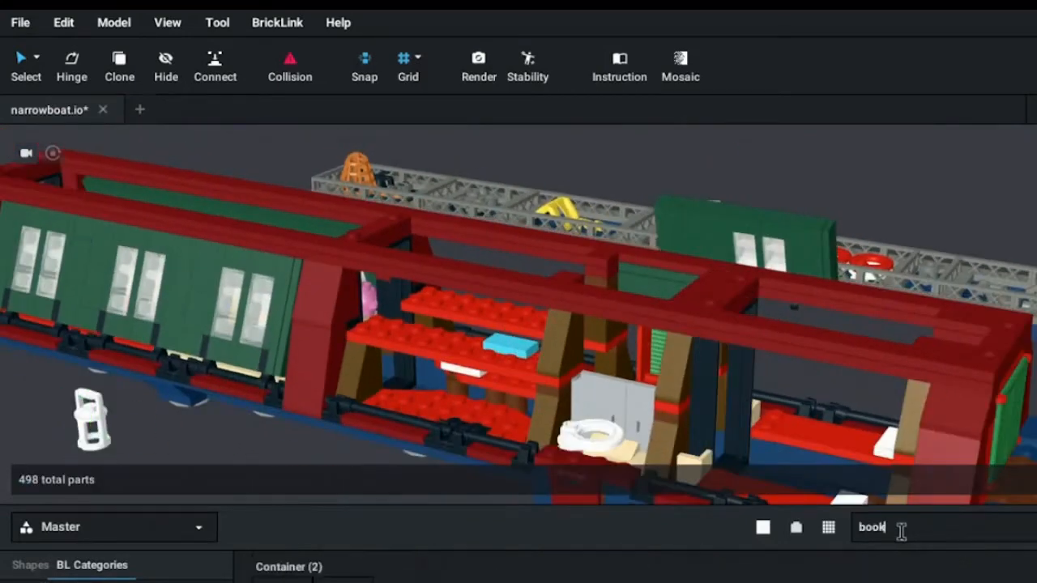
click(216, 438)
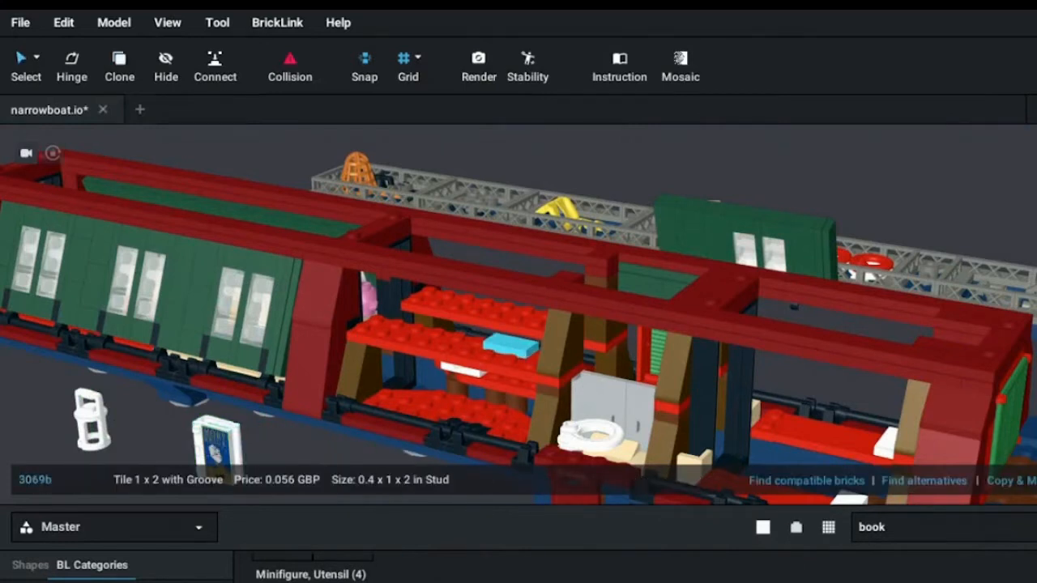
click(199, 441)
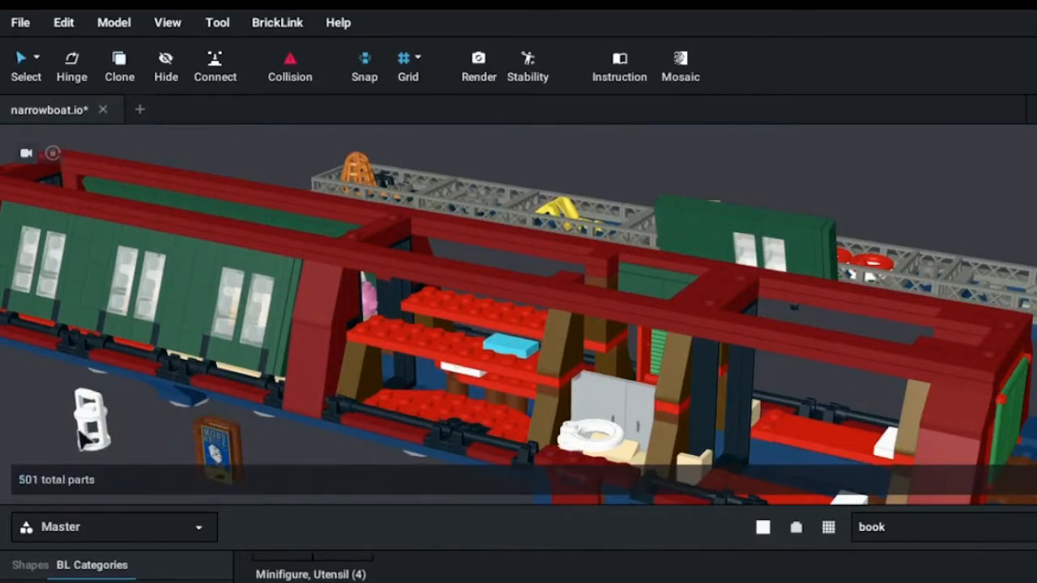
- Fit a transparent yellow Brick, Round 1 x 1 Open Stud inside the lantern and put a small dark blue part on the upper bunk
drag(92, 413, 595, 409)
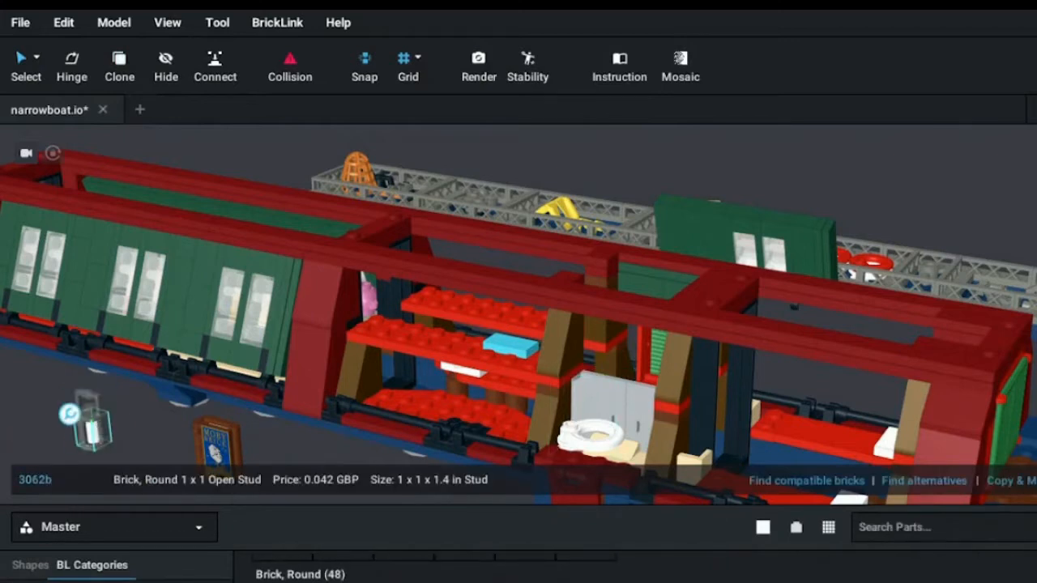
click(70, 414)
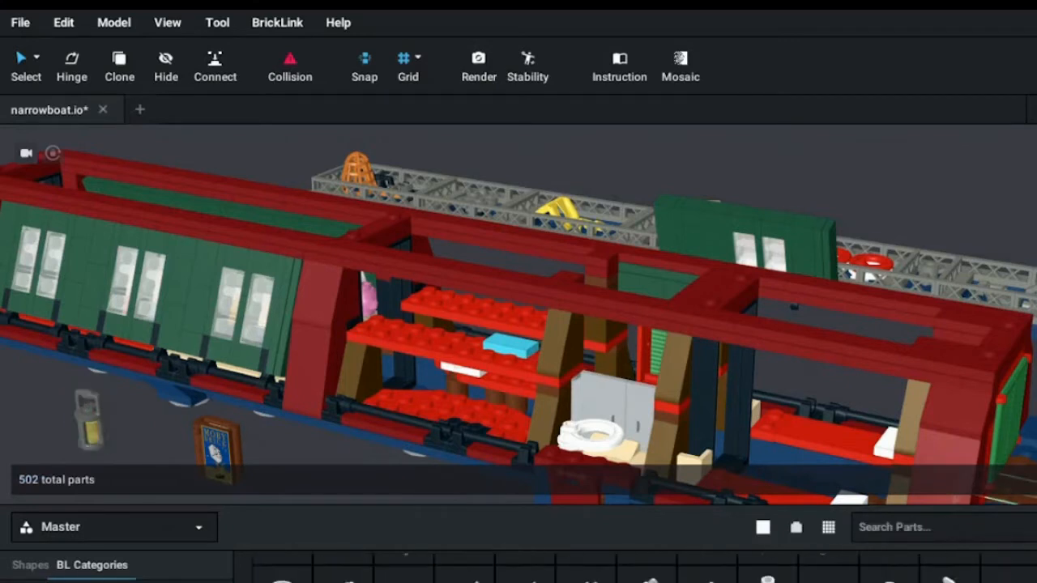
click(416, 289)
right_drag(416, 289, 539, 298)
- Select all three parts of the book and lay it flat beside the hull
click(435, 465)
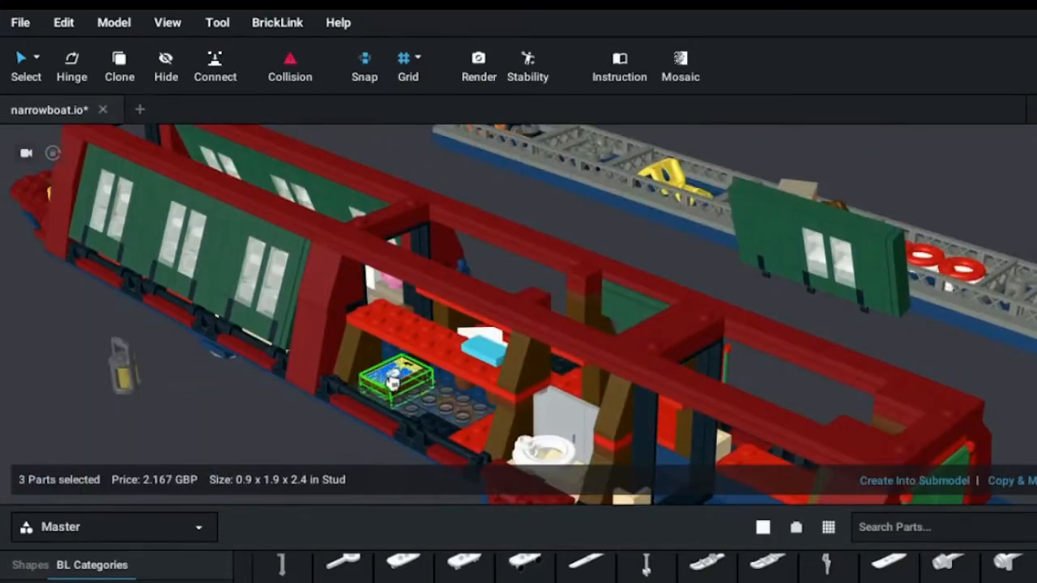
drag(393, 379, 469, 336)
right_drag(470, 336, 300, 313)
scroll(300, 313, up, 2)
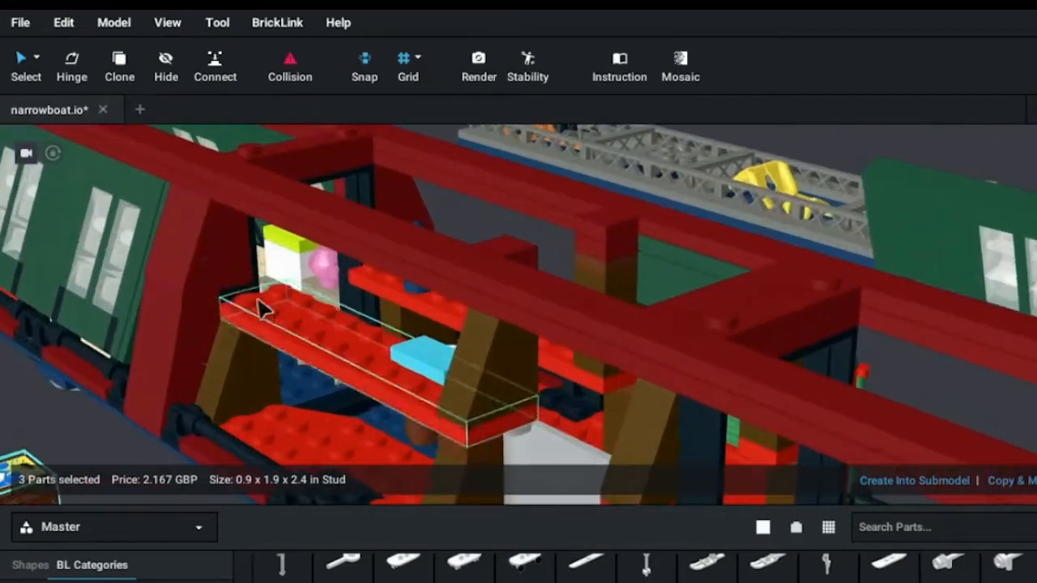
right_drag(121, 388, 237, 410)
scroll(278, 310, up, 2)
right_click(237, 410)
right_drag(365, 478, 445, 460)
scroll(445, 460, up, 2)
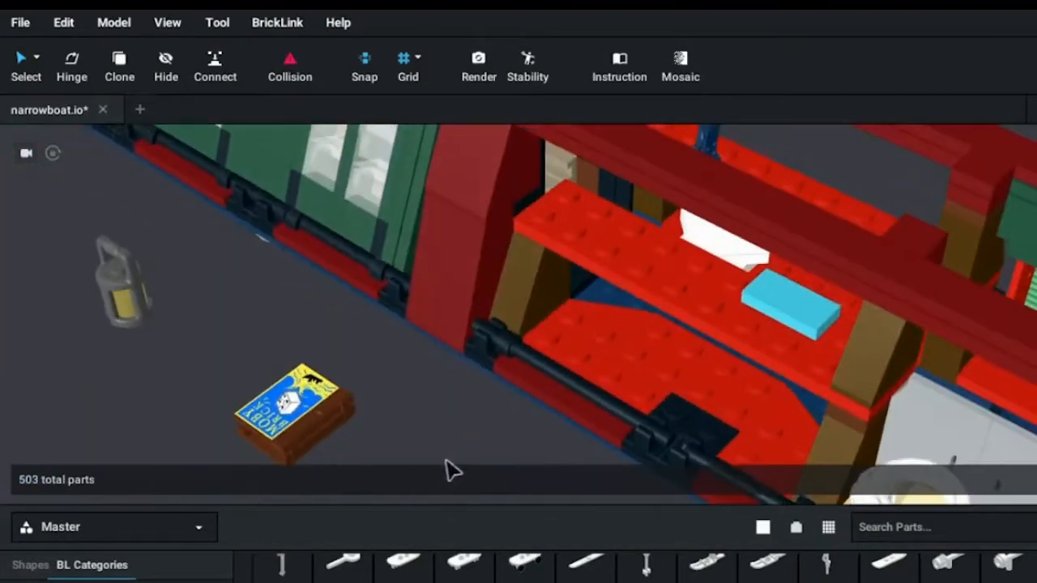
- Move the book onto the lower bunk and the lantern onto the upper bunk
click(289, 66)
right_drag(486, 421, 370, 451)
click(354, 456)
scroll(370, 451, down, 1)
drag(243, 239, 580, 294)
- Hide the green shutter doors of the red cupboard on the hull side
right_drag(308, 348, 567, 429)
click(539, 405)
key(l)
key(Escape)
click(557, 218)
key(f)
key(l)
right_drag(737, 235, 509, 373)
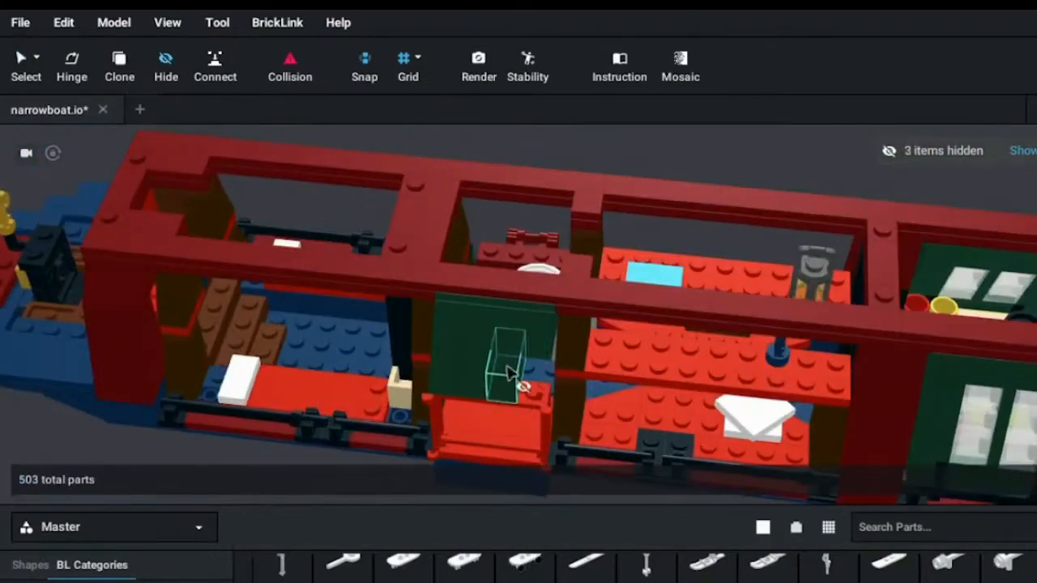
- Hide the green wall section, the roof beams and the cupboard doors around the compartment with the white ring
click(491, 332)
right_drag(492, 332, 528, 368)
click(534, 372)
click(523, 365)
scroll(528, 368, up, 5)
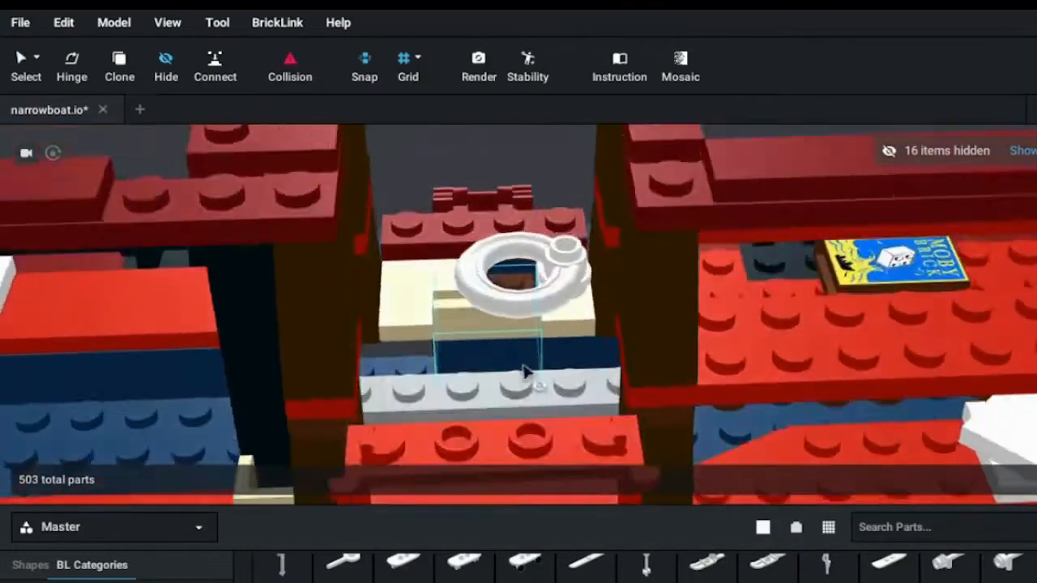
- Replace a small part in the pillar beside the white ring with a Plate, Modified 1 x 1 with Light Attachment - Thick Ring
right_drag(525, 373, 455, 213)
key(v)
click(486, 326)
key(Delete)
click(550, 332)
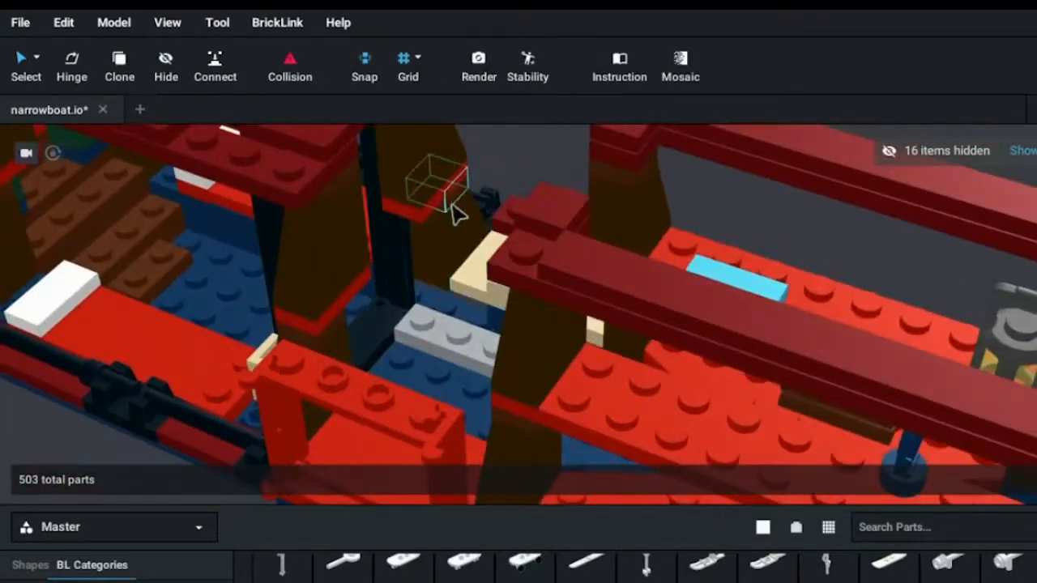
scroll(885, 571, down, 2)
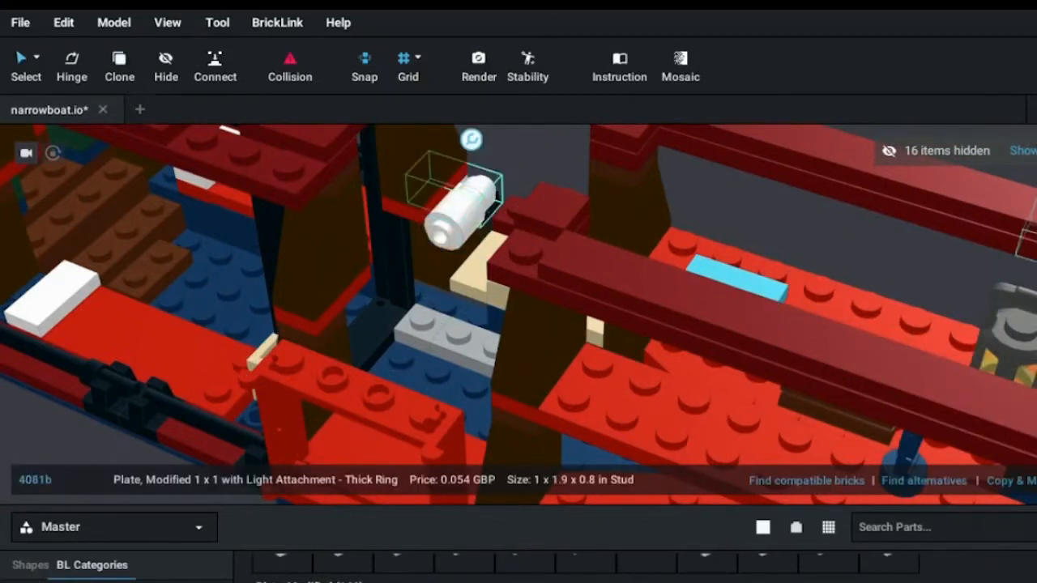
- Show all hidden parts again and add a white round piece to the light attachment on the pillar
scroll(868, 192, down, 3)
click(868, 192)
right_drag(868, 192, 669, 264)
scroll(669, 264, up, 3)
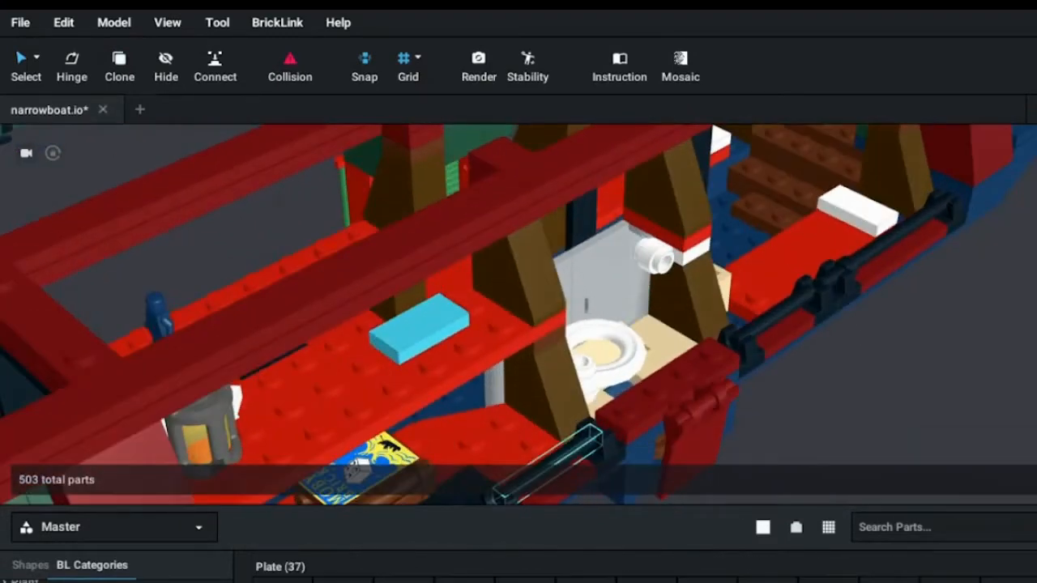
click(657, 261)
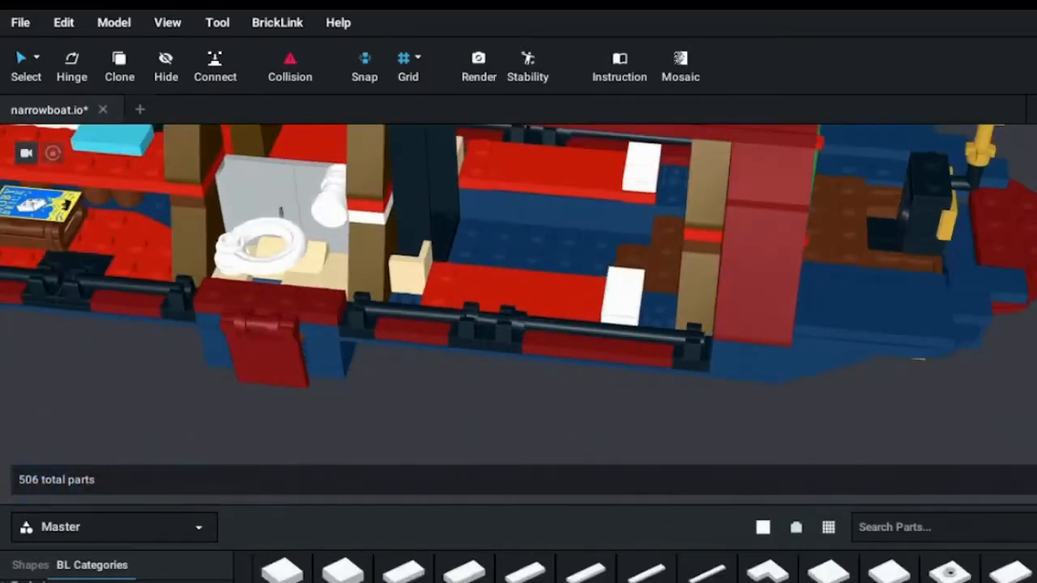
- Place a transparent 1 x 1 tile at the bed's foot and build a black and yellow cone lamp beside its white pillow
click(450, 275)
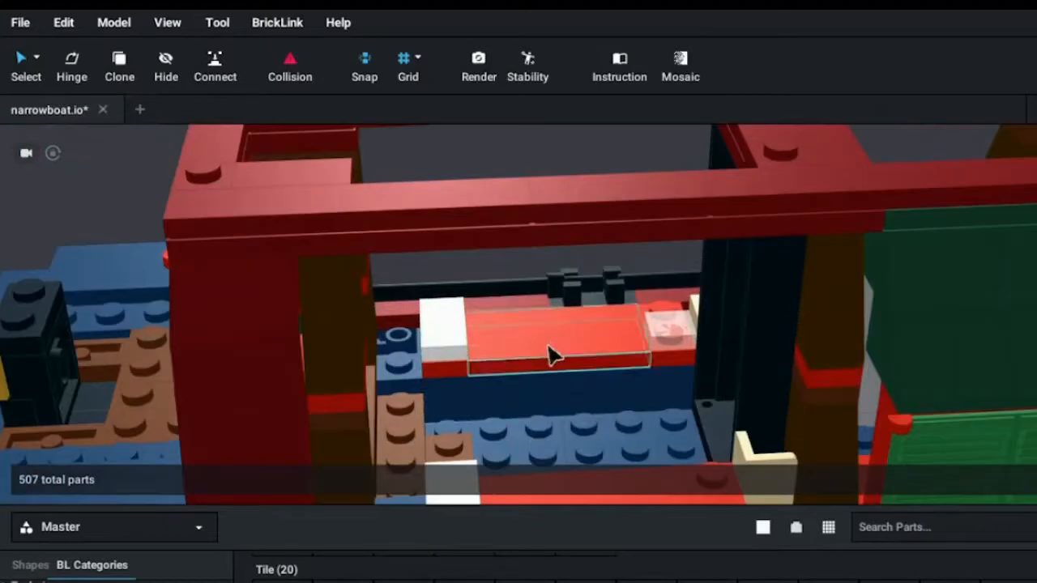
click(549, 355)
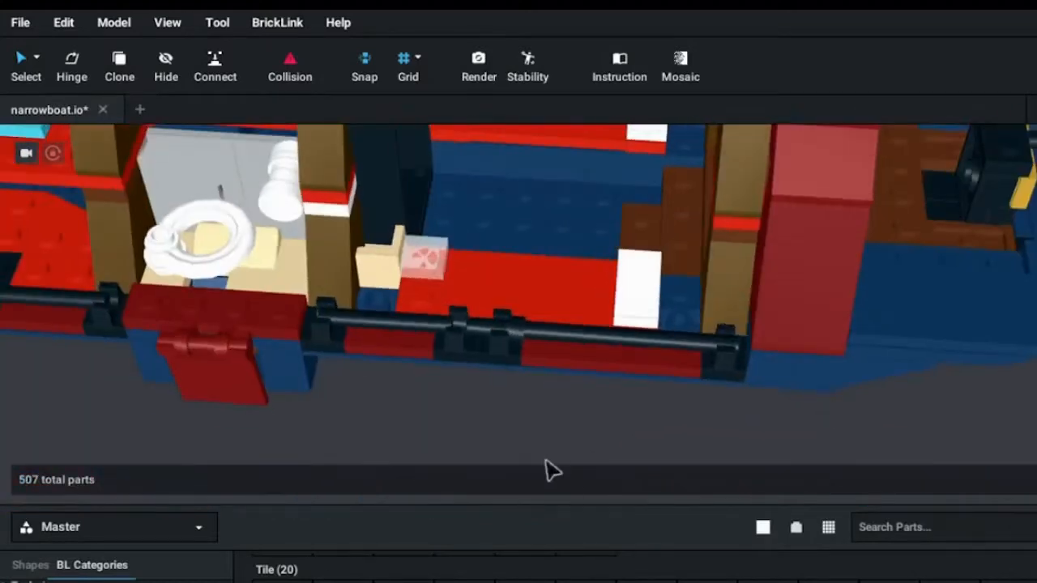
click(688, 290)
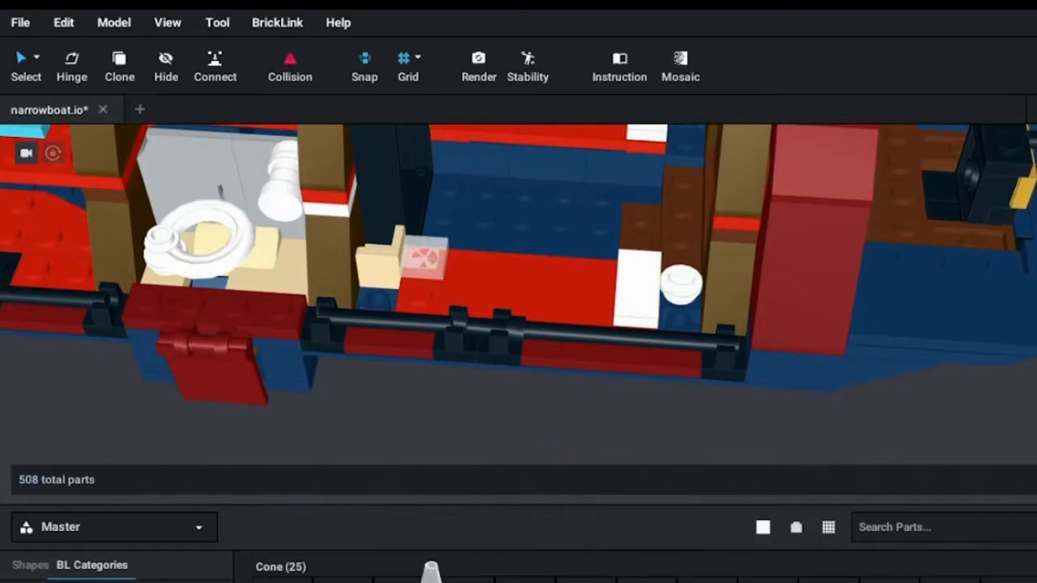
click(682, 267)
key(c)
click(679, 296)
click(687, 247)
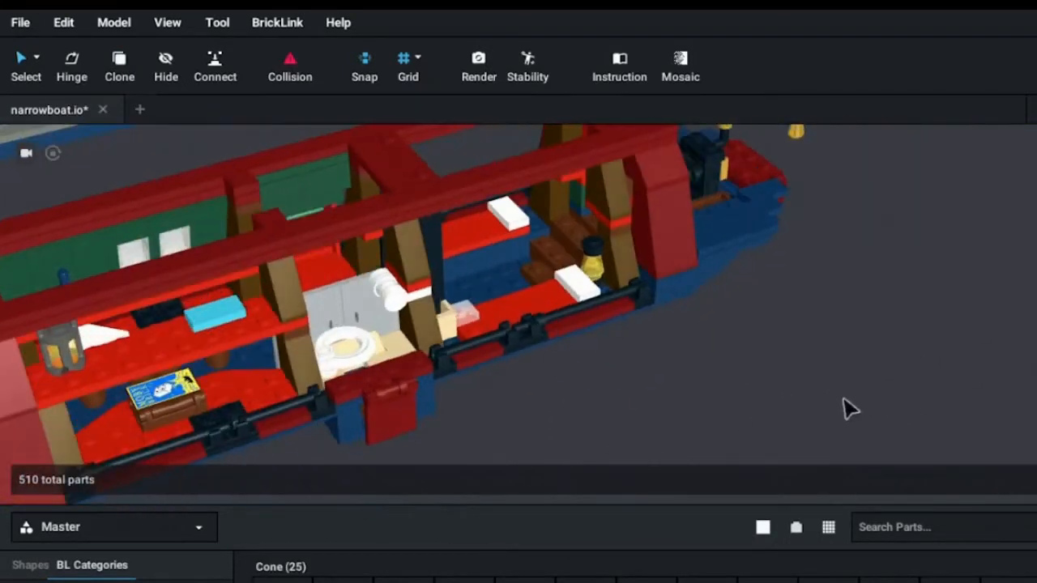
- Clone the three-part cone lamp to the head of the opposite bed
click(604, 284)
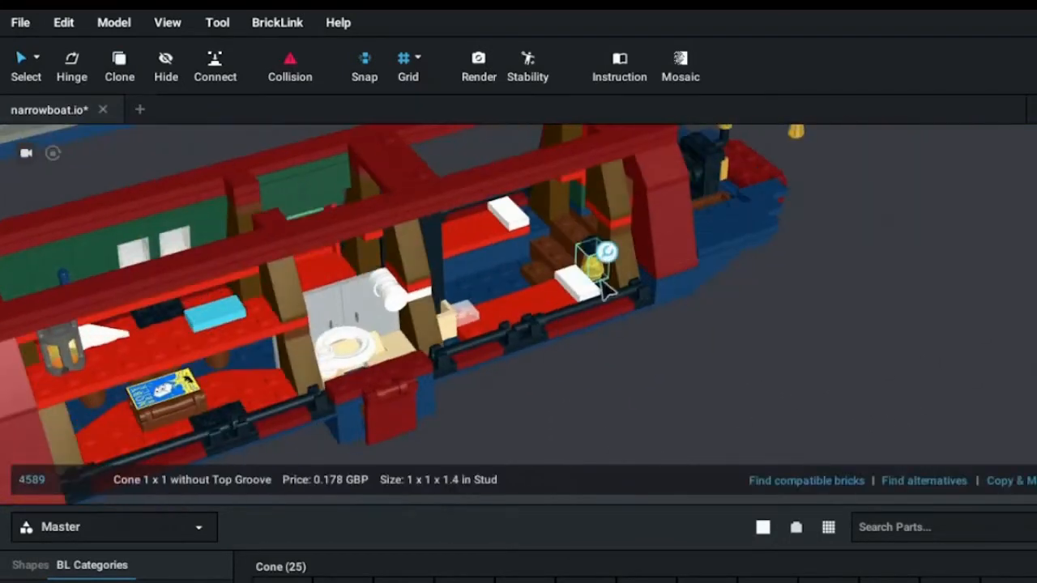
right_drag(538, 207, 588, 252)
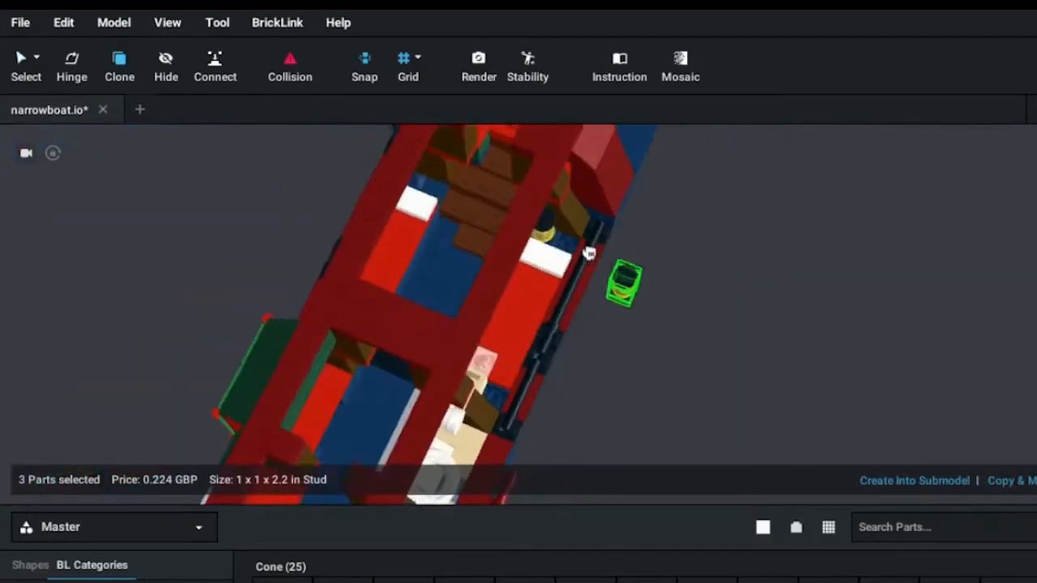
right_drag(650, 277, 418, 400)
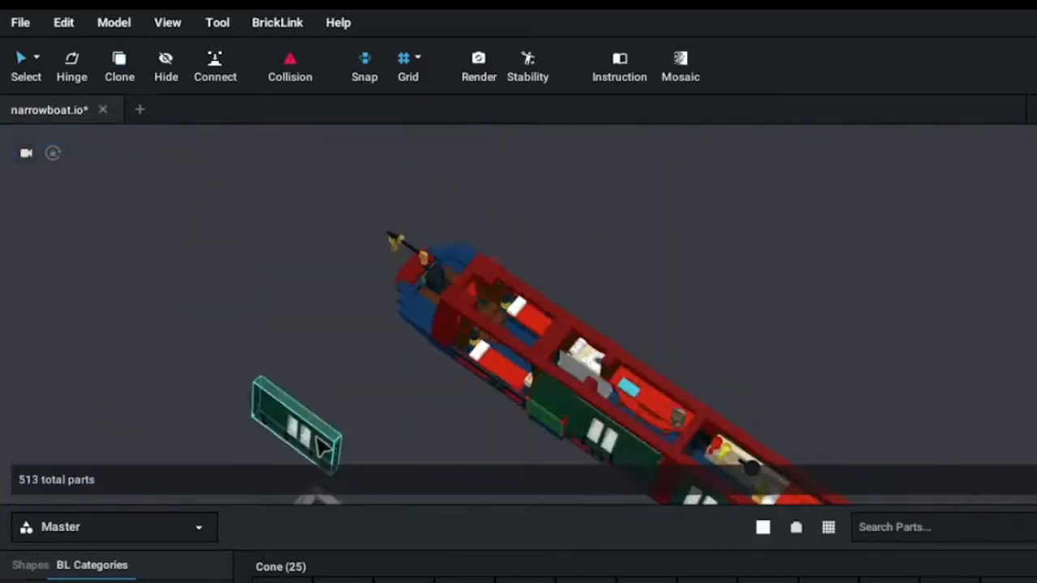
- Move the detached green side panel submodel back onto the open bow side of the hull
double_click(729, 413)
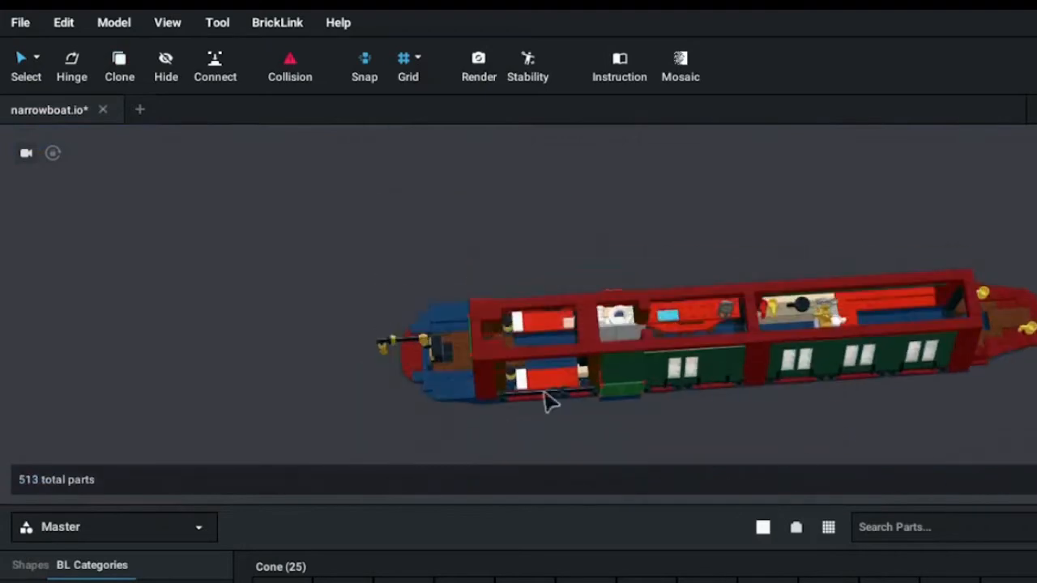
scroll(551, 398, up, 5)
mouse_move(602, 375)
right_down()
mouse_move(492, 336)
mouse_move(606, 340)
mouse_move(615, 405)
mouse_move(528, 384)
mouse_move(682, 176)
mouse_move(737, 180)
mouse_move(268, 284)
mouse_move(578, 352)
mouse_move(528, 364)
mouse_move(481, 405)
mouse_move(347, 440)
mouse_move(894, 415)
right_up()
scroll(268, 284, down, 3)
click(268, 284)
click(585, 356)
right_drag(915, 462, 426, 304)
click(837, 400)
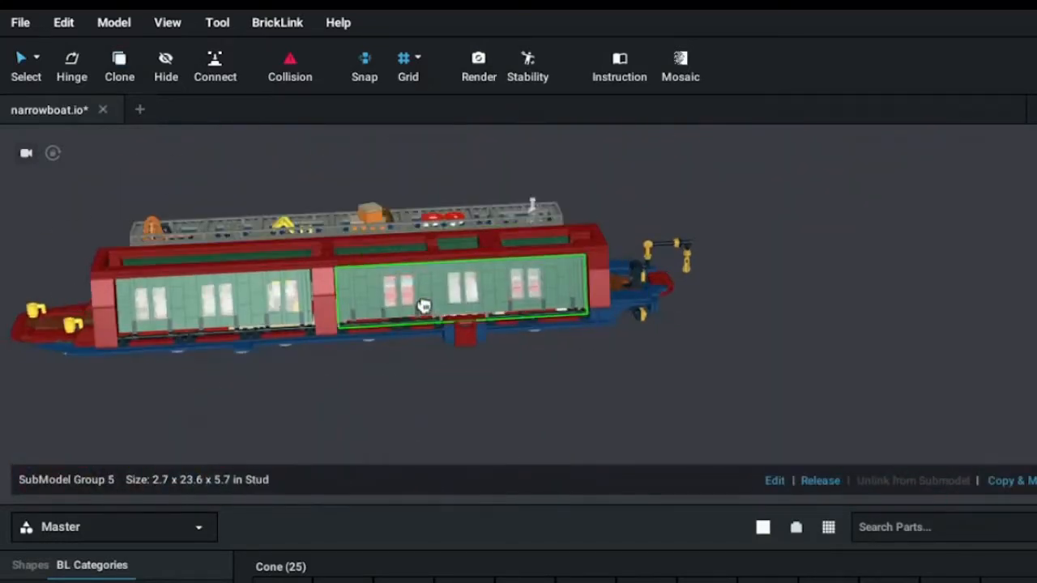
- Hide the green side panel that covers the galley and seating area
right_click(146, 310)
click(486, 397)
right_drag(486, 397, 718, 375)
key(h)
click(608, 312)
scroll(608, 316, up, 3)
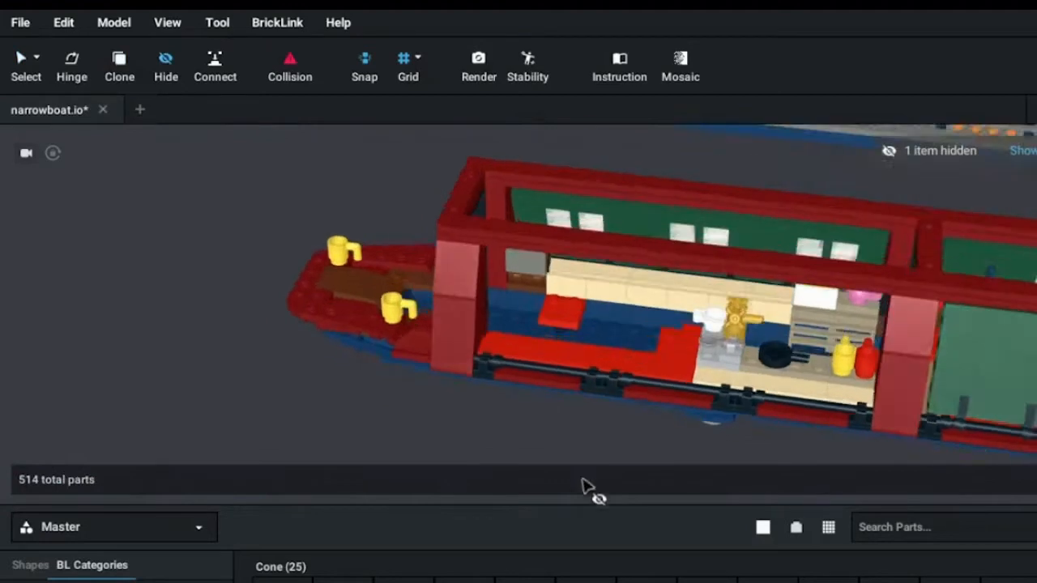
- Place Tile 2 x 2 with Groove pieces upright as cushions against the tan backrest of the seating
right_drag(583, 481, 620, 462)
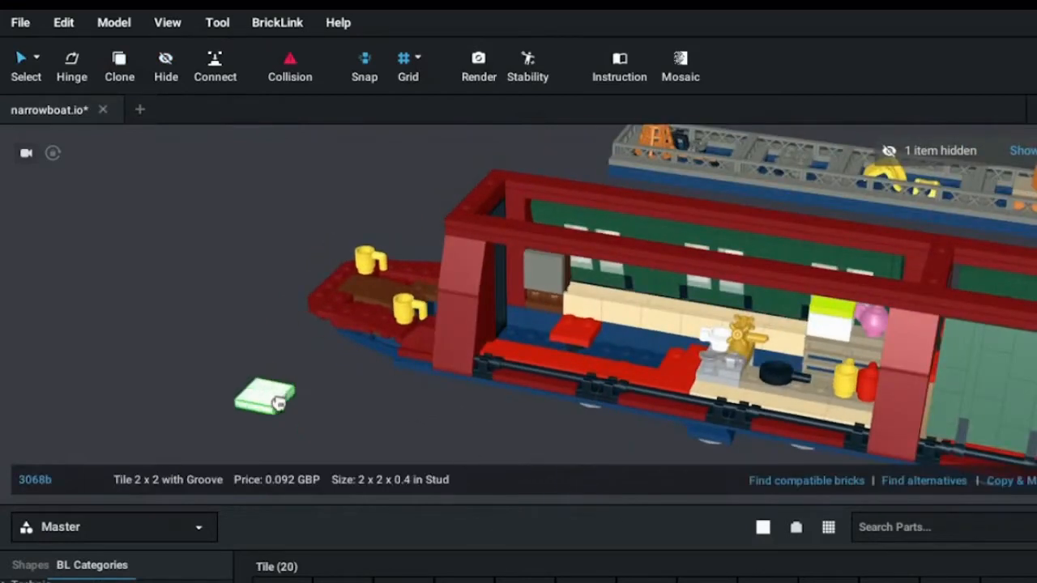
right_drag(744, 384, 712, 387)
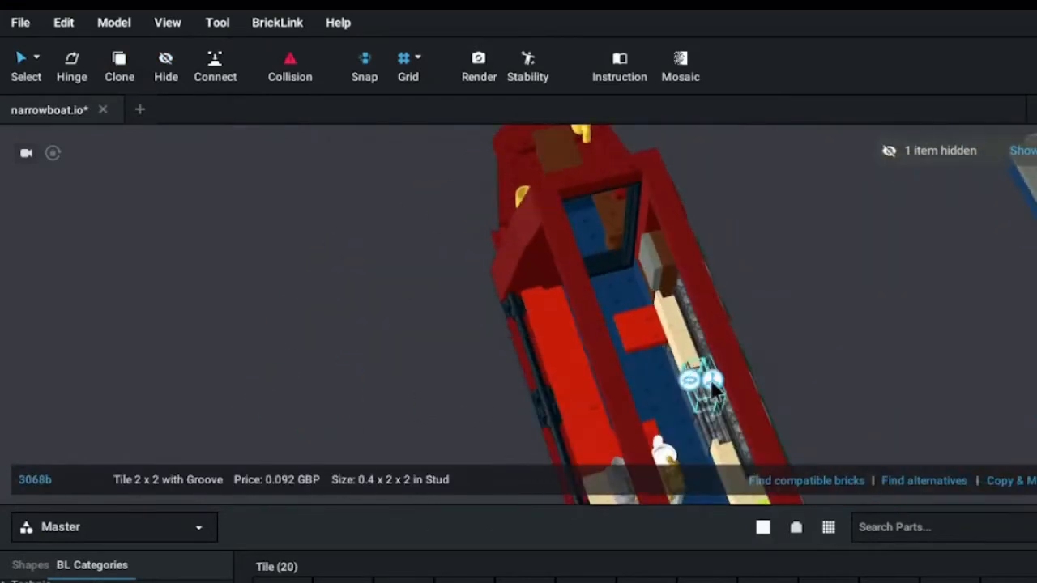
right_drag(944, 423, 449, 342)
key(Escape)
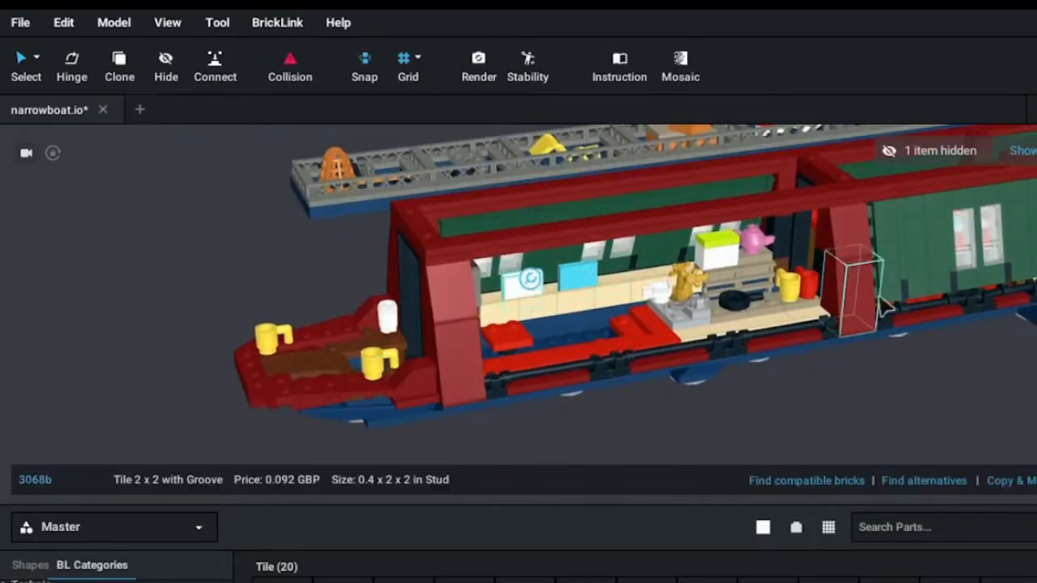
- Replace the dark tan plates of the galley shelf with Plate 1 x 6 pieces and clone the ladder piece to widen the unit
right_drag(992, 362, 648, 301)
scroll(615, 324, up, 5)
key(Delete)
click(648, 301)
key(Delete)
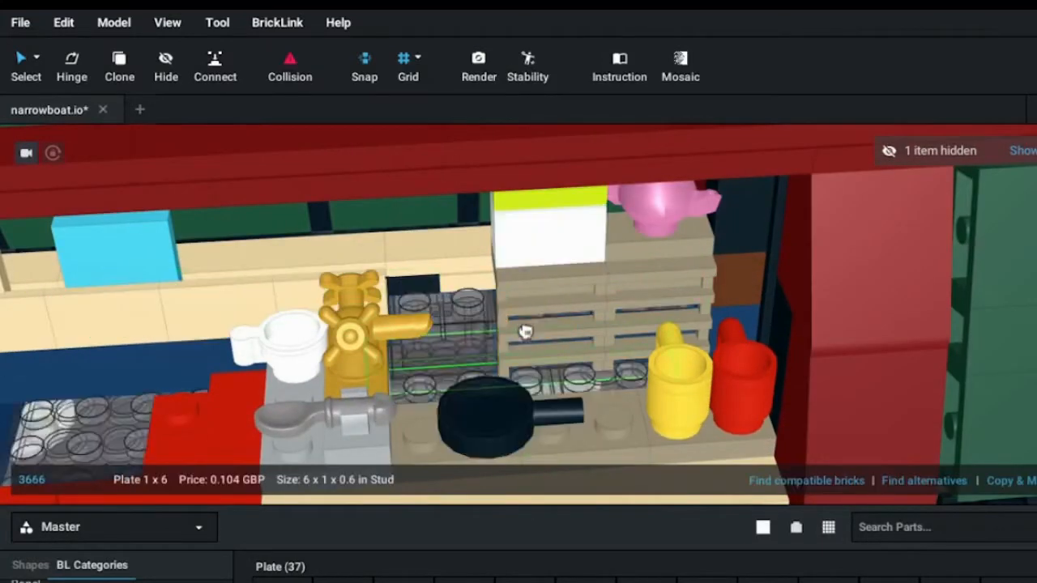
click(525, 332)
key(c)
click(535, 280)
click(462, 300)
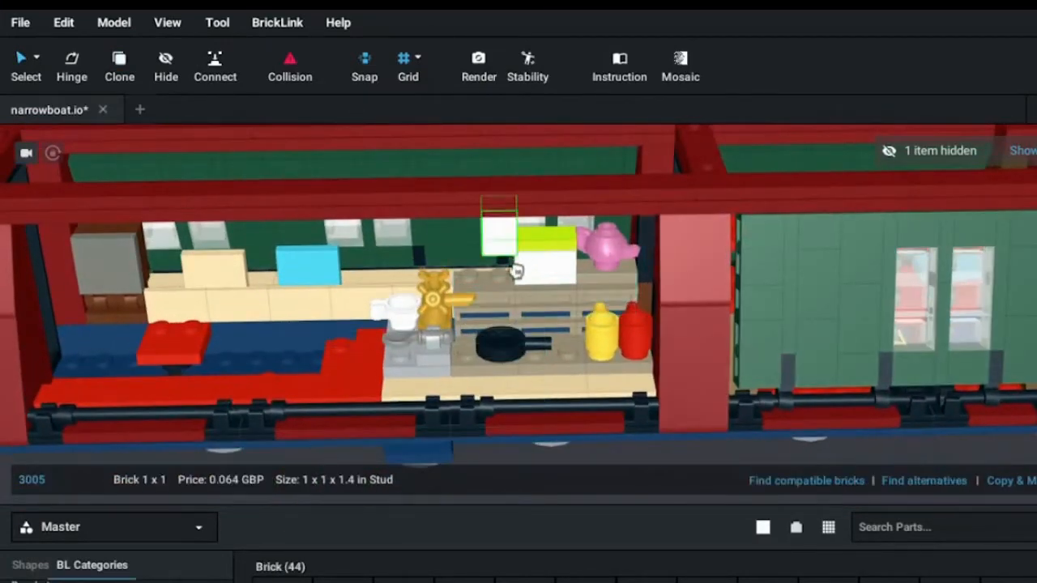
- Add a lime and a light blue Brick 1 x 1, each topped with a slope, beside the lime-topped box on the galley shelf
click(486, 257)
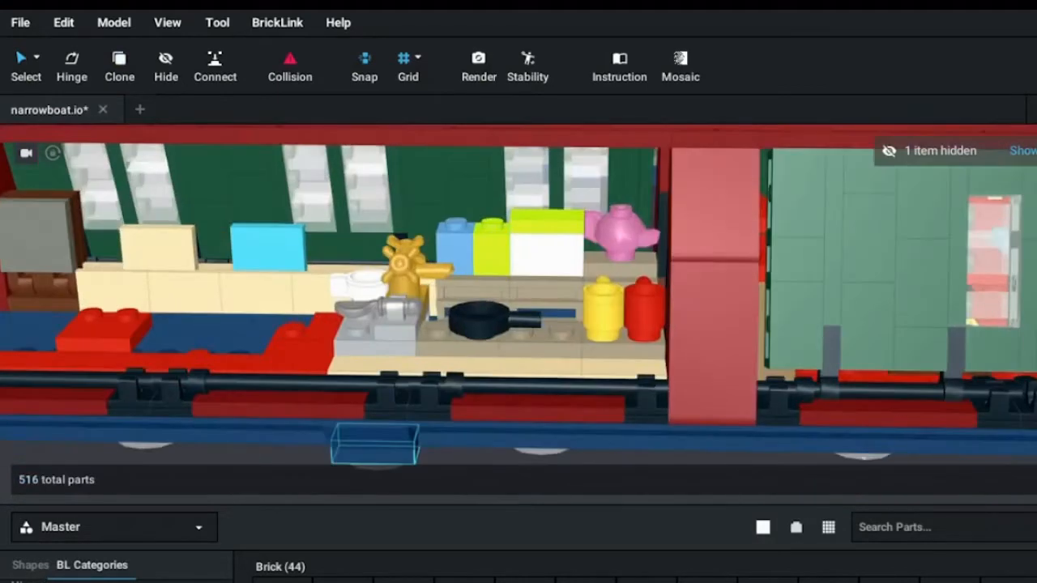
key(Escape)
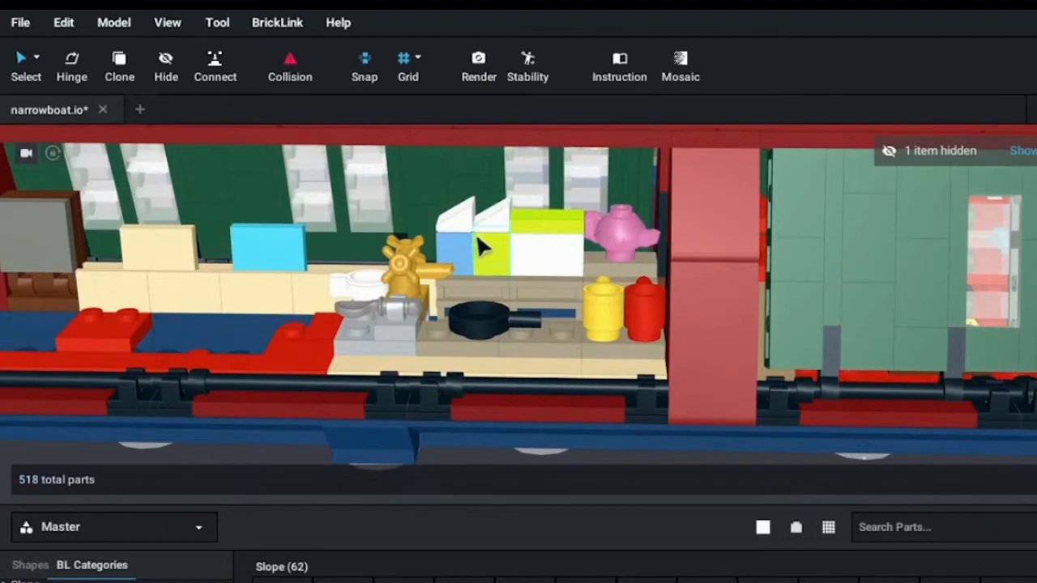
click(488, 217)
- Unhide the green side panel and look over the complete exterior of the boat
scroll(706, 426, down, 3)
click(705, 426)
right_drag(705, 426, 527, 219)
key(ctrl+l)
scroll(526, 218, down, 5)
scroll(519, 276, up, 3)
drag(522, 214, 462, 266)
click(267, 365)
right_drag(268, 365, 241, 303)
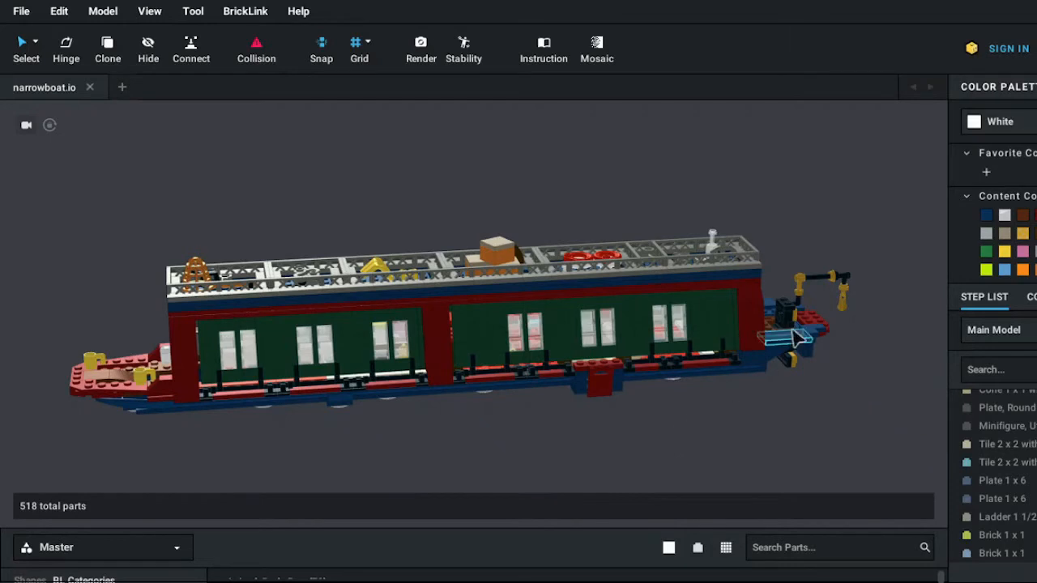
- Set the dark red round corner plate at the stern as the view origin and examine the tiller and stern deck
right_click(804, 316)
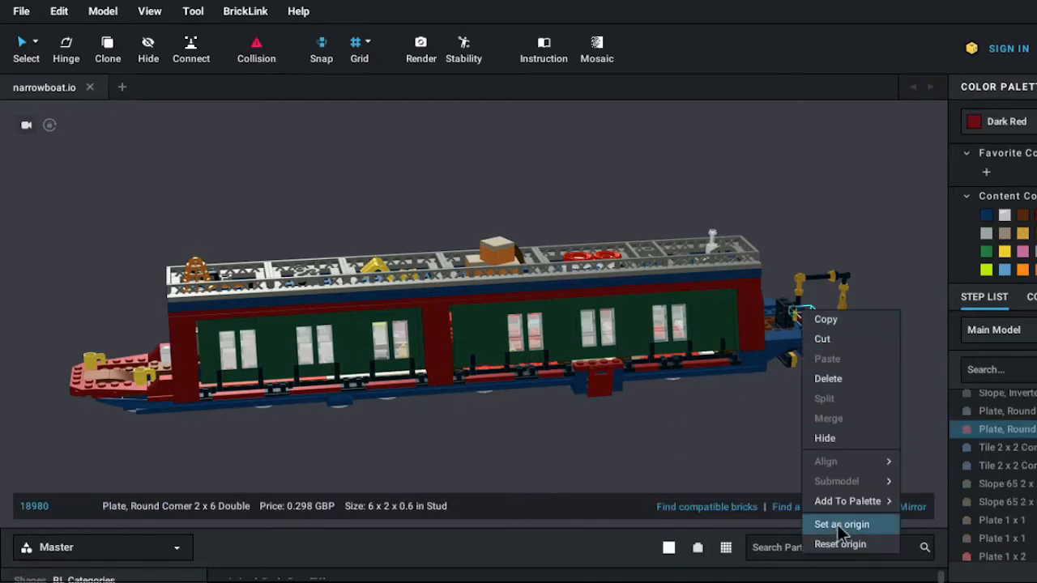
click(839, 524)
scroll(558, 354, up, 10)
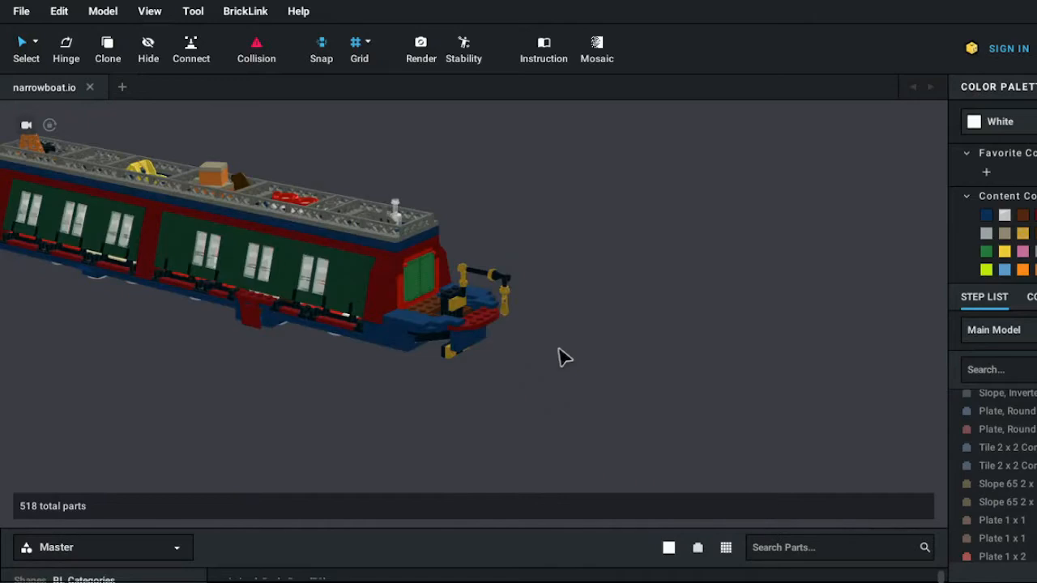
right_drag(522, 366, 548, 407)
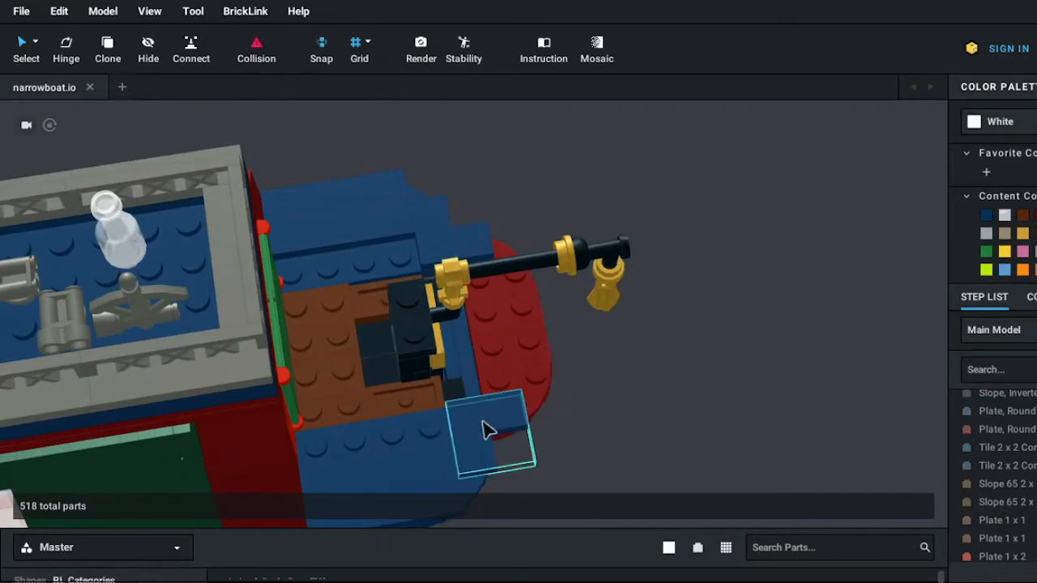
right_drag(679, 455, 478, 390)
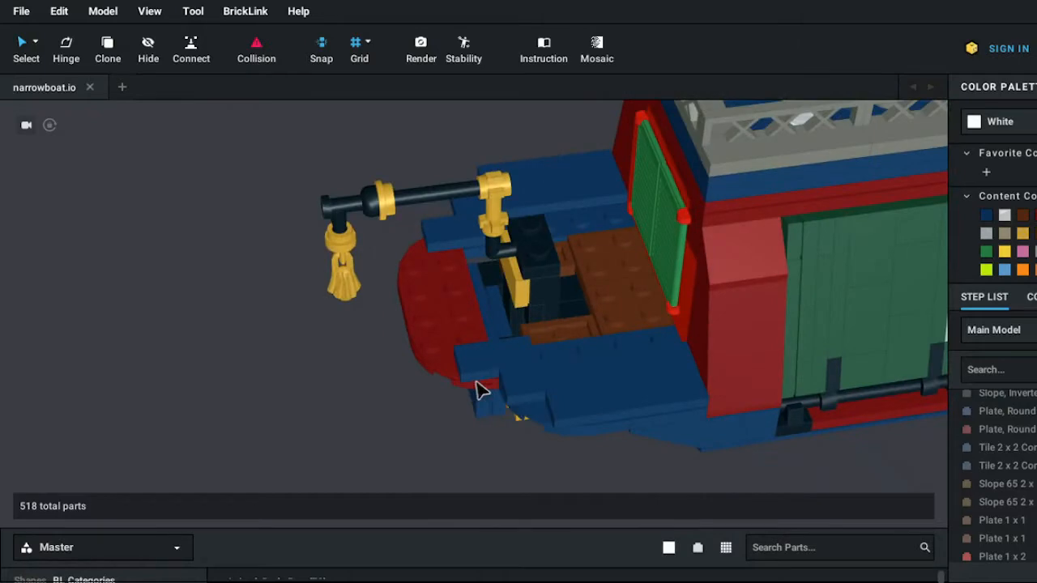
- Centre the view on the red stern window and hide its green shutters to look into the rear cabin
right_click(685, 216)
click(746, 429)
right_drag(126, 398, 212, 378)
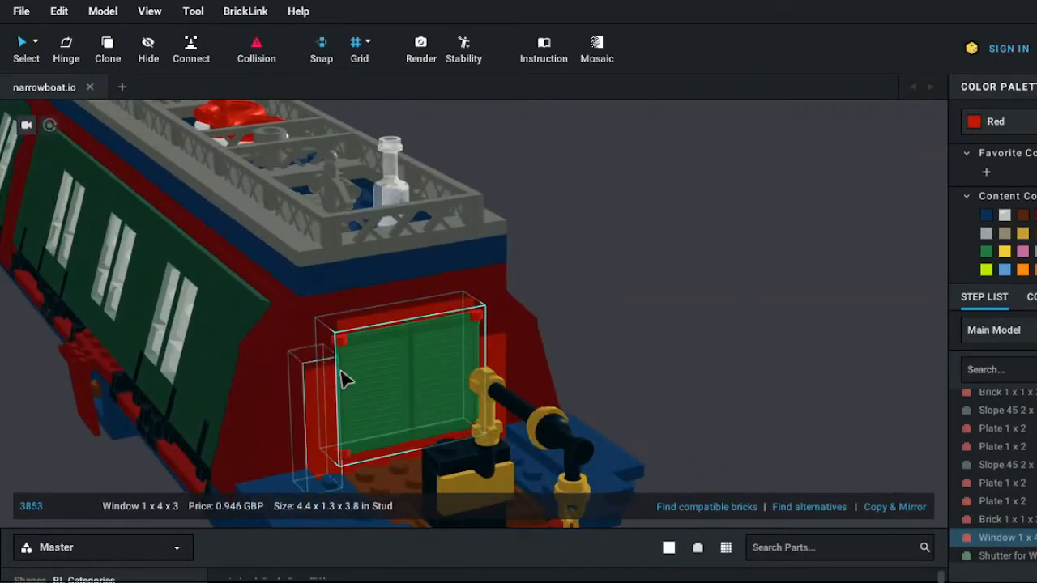
key(h)
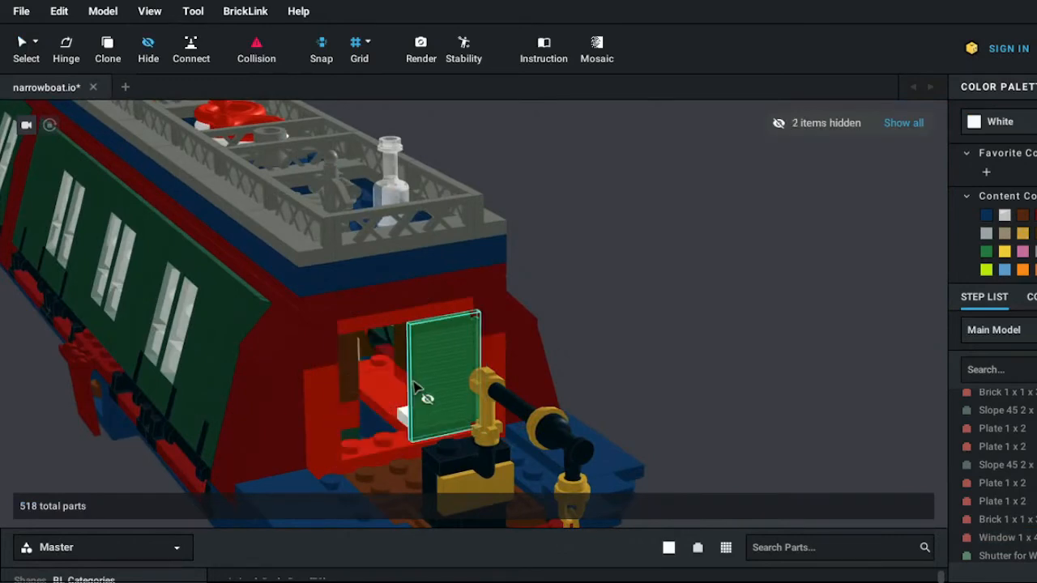
right_drag(426, 388, 353, 415)
scroll(736, 514, down, 3)
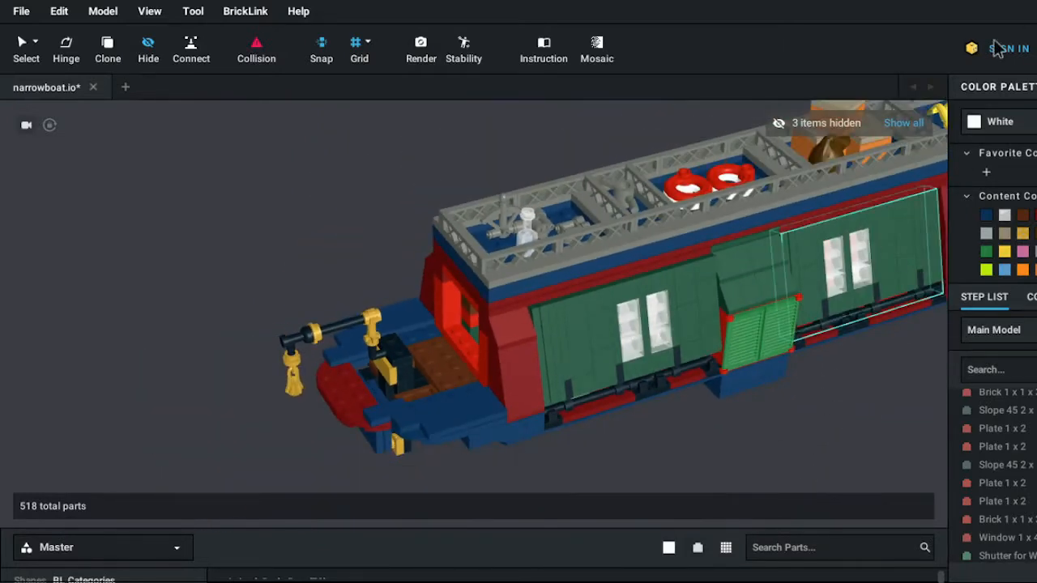
- Set the roof submodel as the view origin and examine the equipment stored along the roof
right_drag(782, 405, 817, 408)
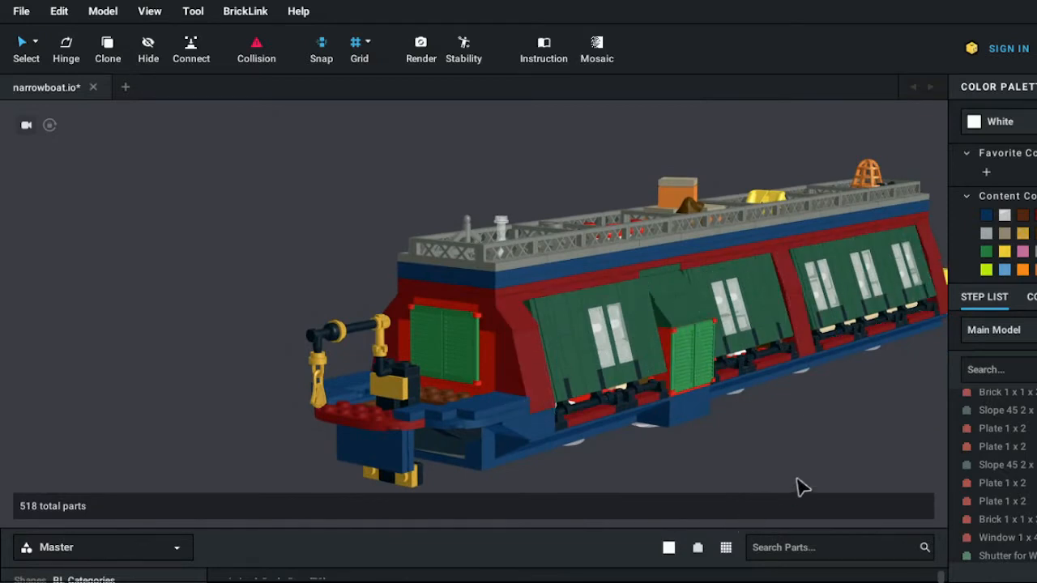
right_drag(838, 449, 758, 473)
scroll(759, 470, down, 3)
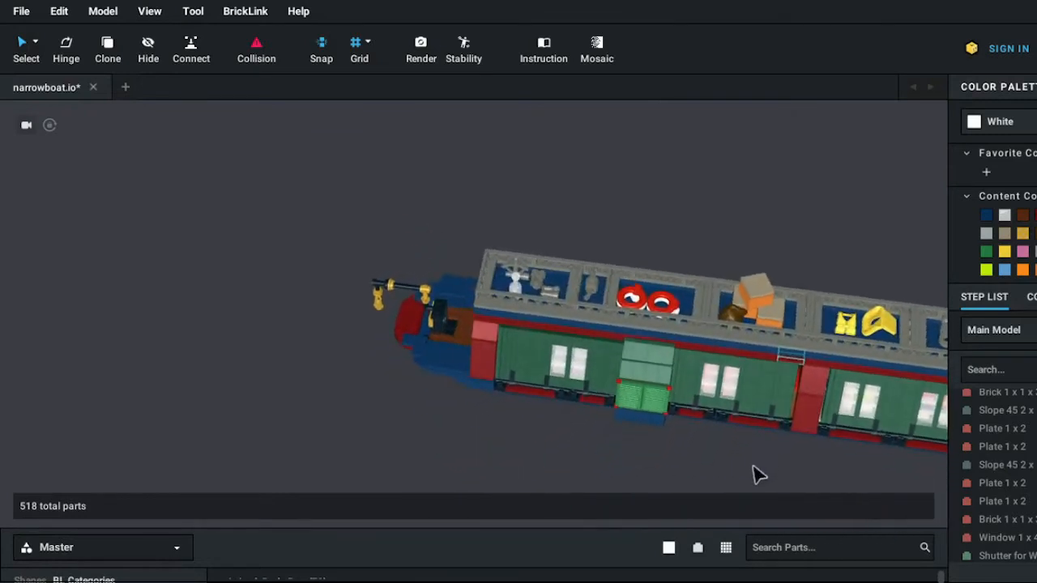
right_click(812, 306)
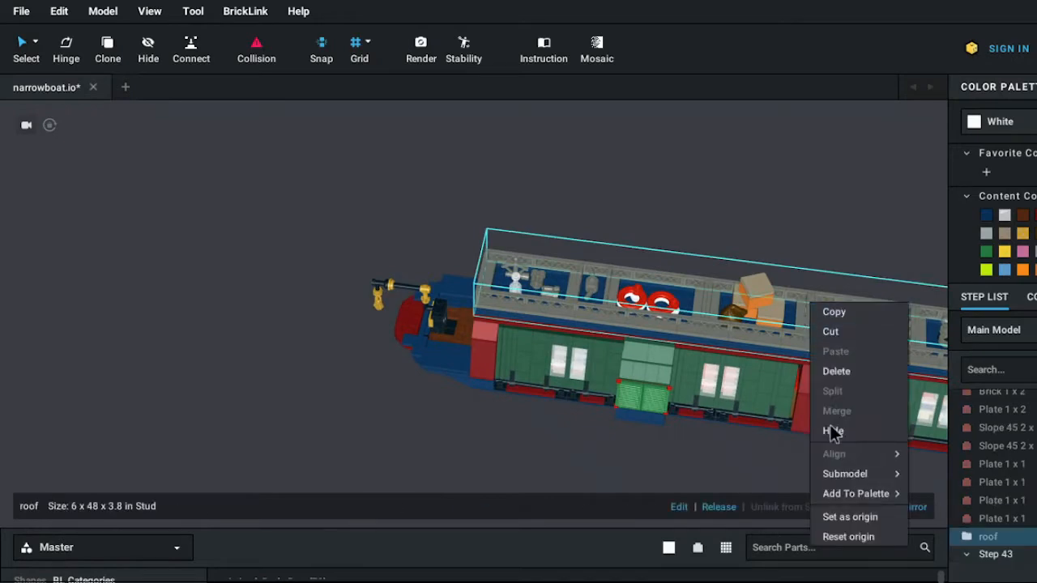
click(863, 524)
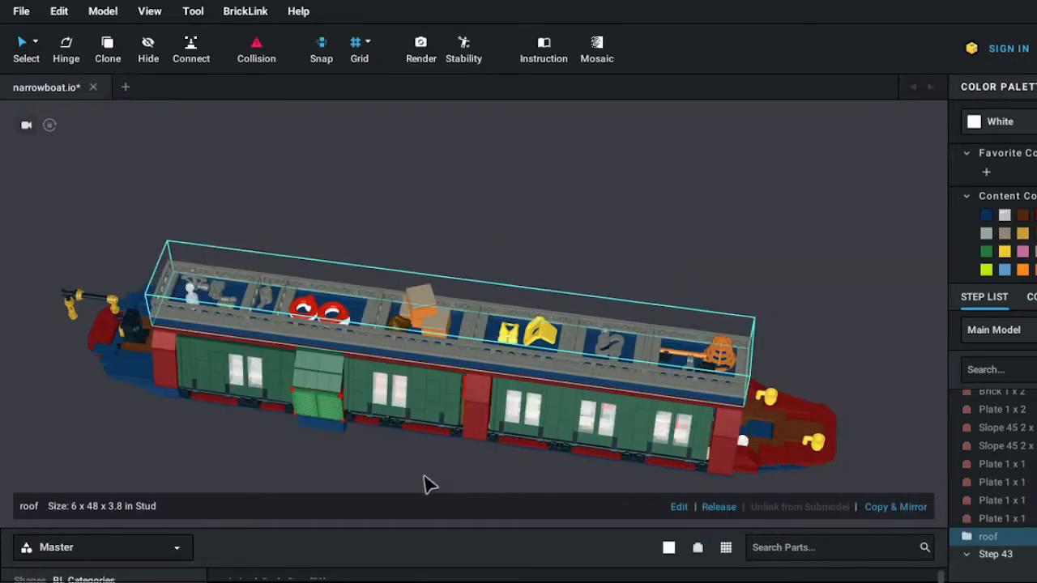
right_drag(429, 483, 443, 483)
scroll(439, 484, up, 3)
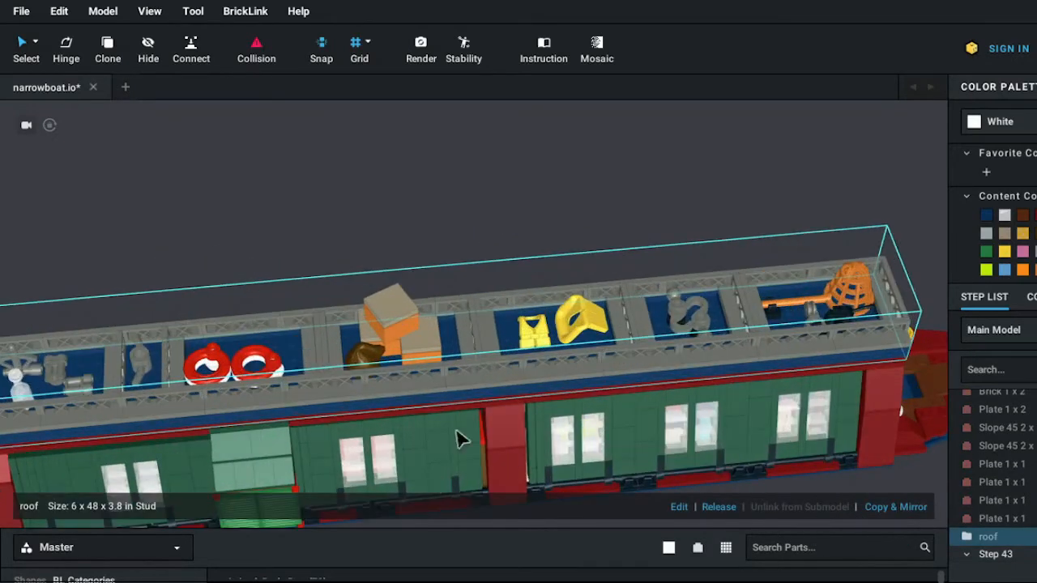
- Hide the roof submodel and the green window panels along both sides of the boat to expose the interior
right_drag(599, 151, 590, 205)
key(h)
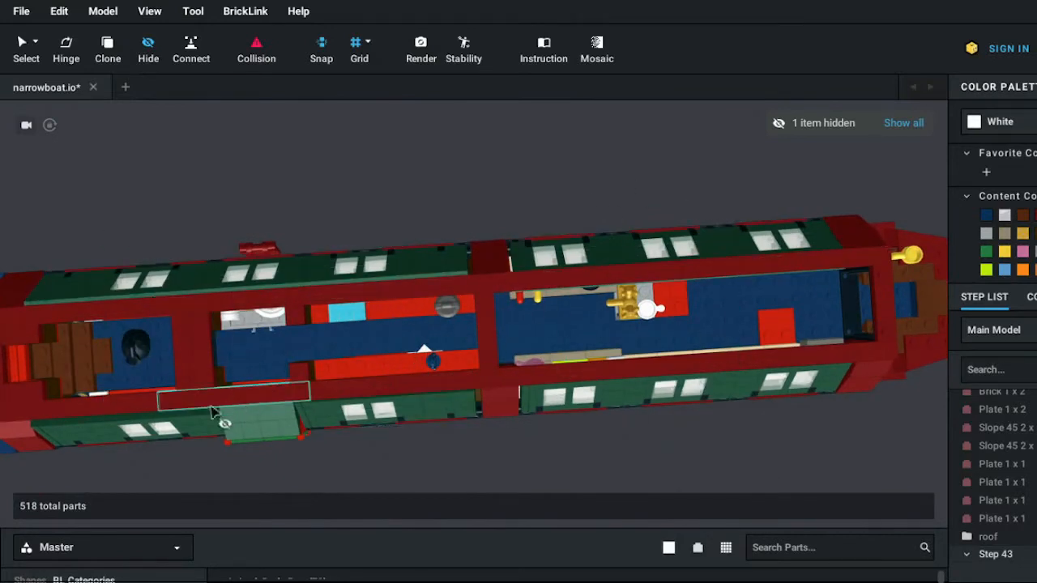
right_drag(282, 466, 297, 435)
right_click(140, 415)
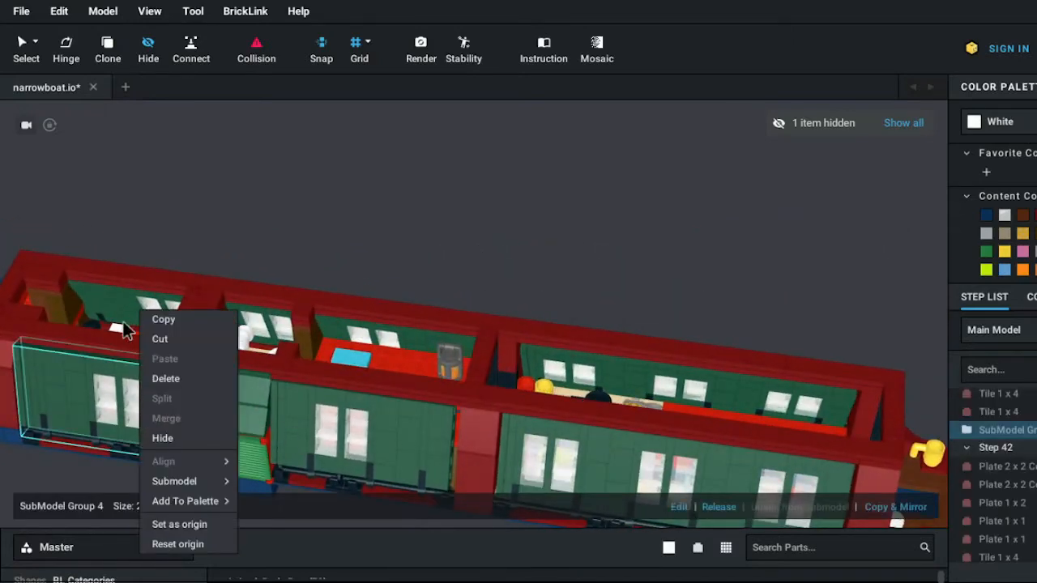
click(114, 388)
click(115, 388)
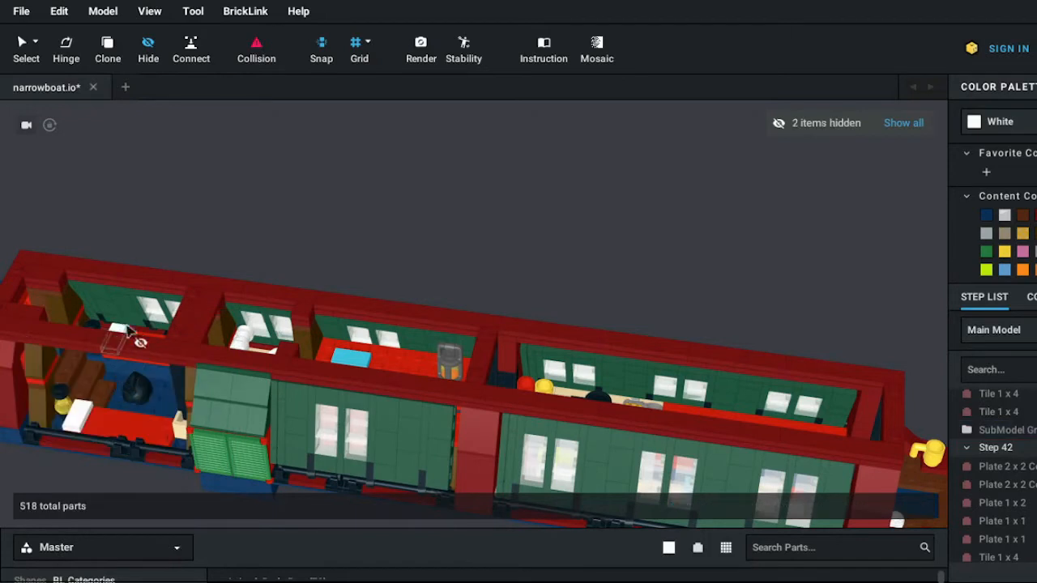
click(136, 317)
click(356, 446)
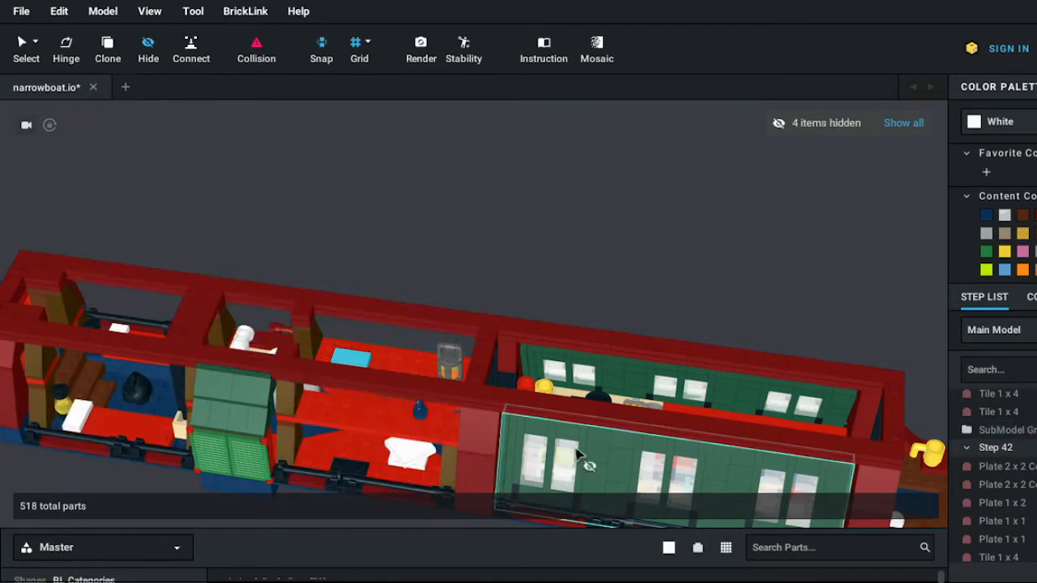
click(604, 458)
click(627, 387)
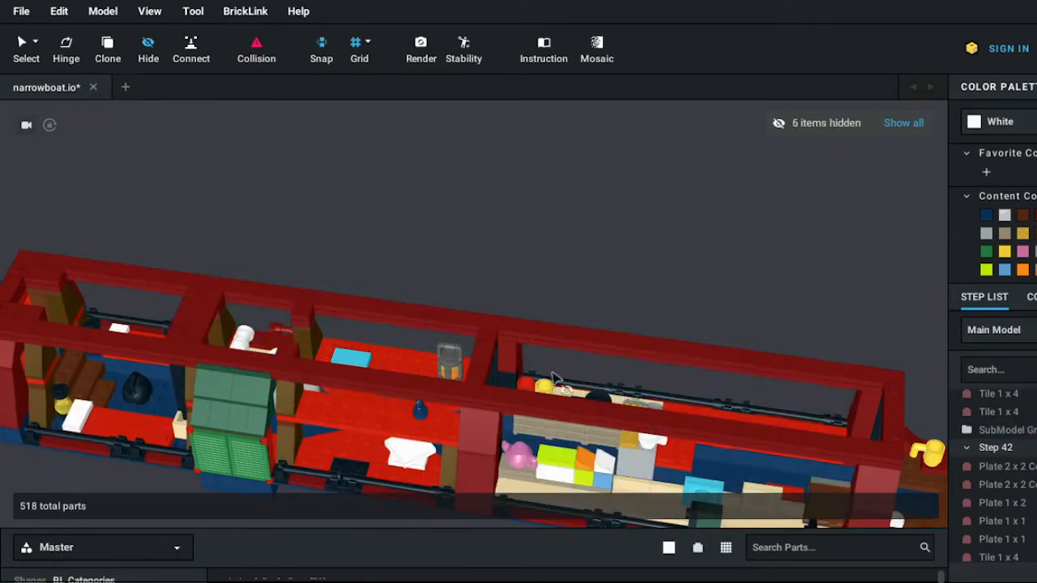
- Set the reddish brown Plate 1 x 1 in the rear cabin's frame as the view origin and examine the cabin
right_click(42, 390)
click(125, 524)
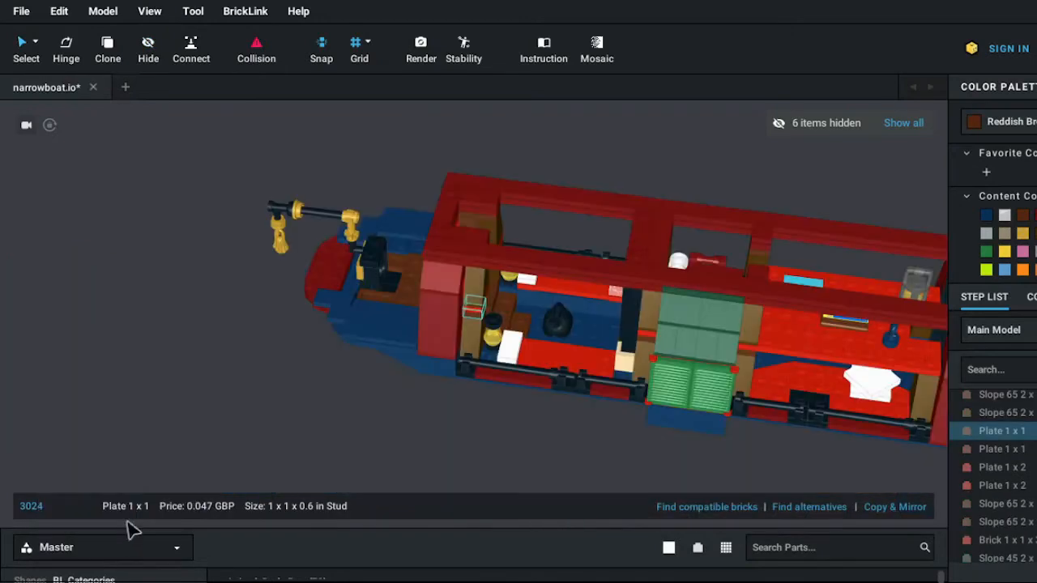
mouse_move(592, 434)
right_down()
mouse_move(567, 423)
mouse_move(636, 423)
mouse_move(625, 419)
mouse_move(612, 436)
right_up()
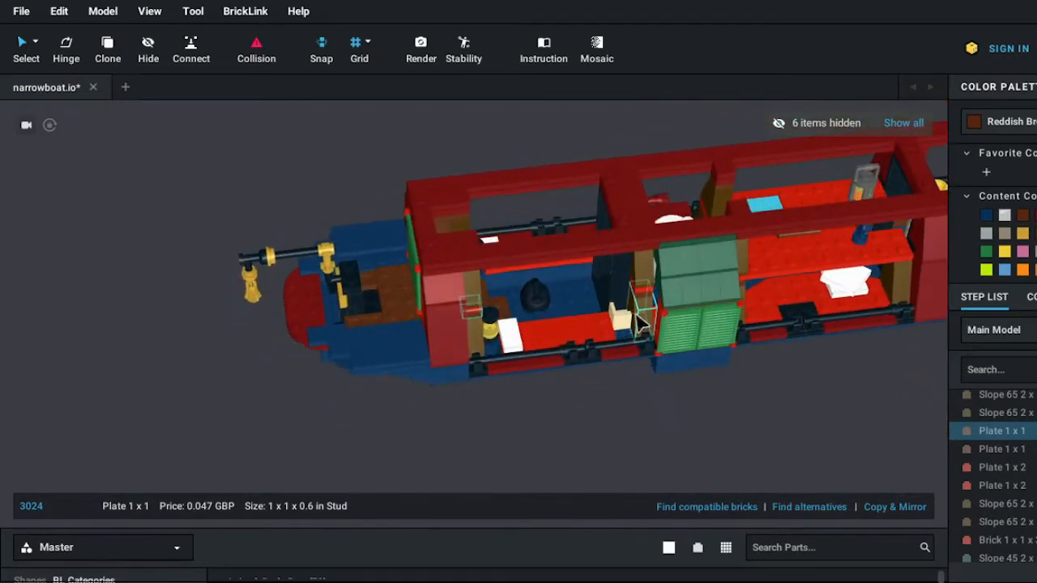
scroll(640, 322, up, 3)
mouse_move(737, 364)
right_down()
mouse_move(727, 341)
mouse_move(745, 358)
mouse_move(729, 361)
mouse_move(739, 373)
right_up()
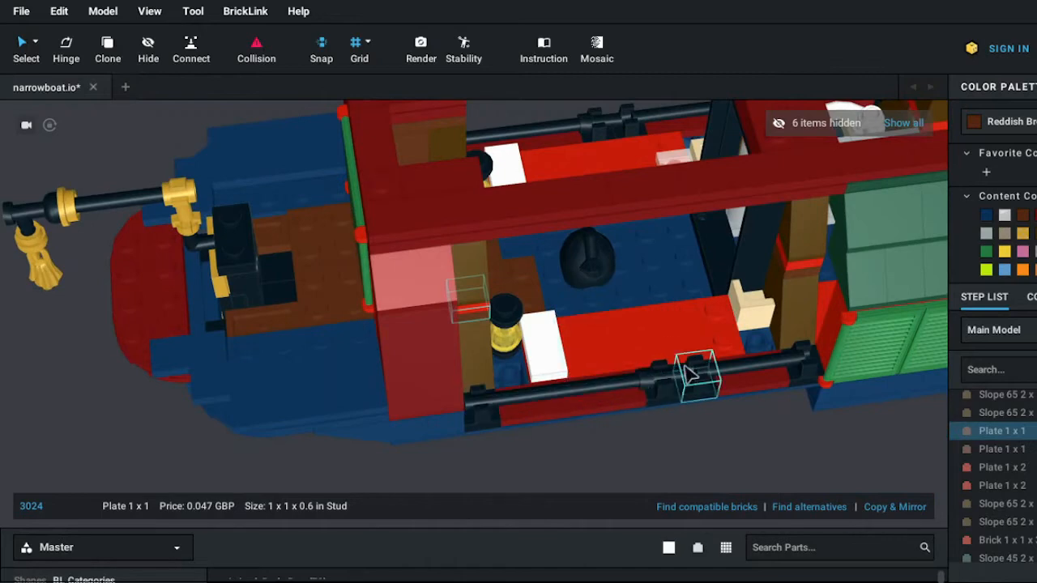
right_drag(739, 399, 506, 433)
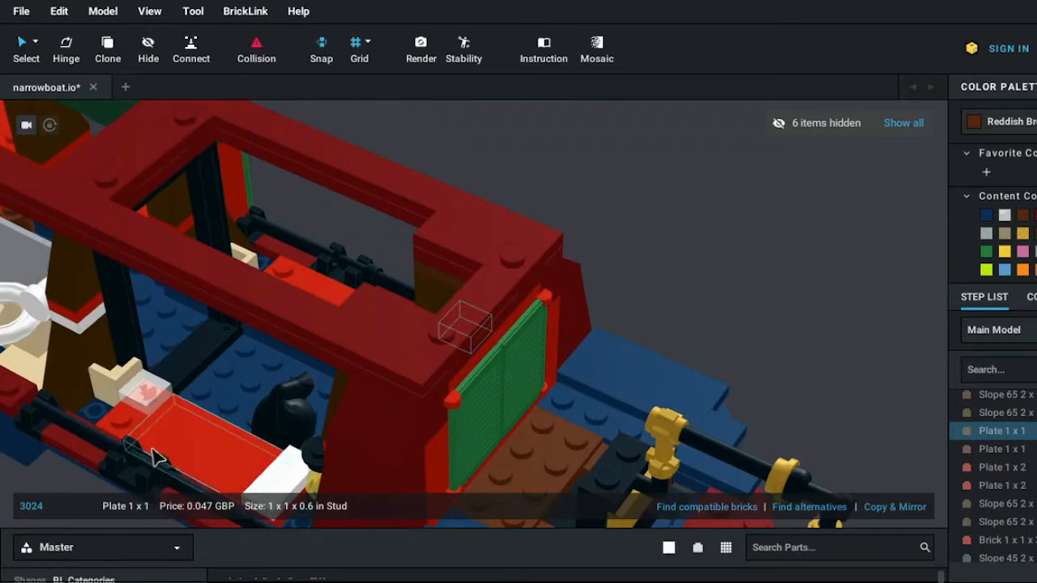
- Set the transparent Tile 1 x 1 on the bunk as the view origin and inspect both beds and their lamps
right_click(146, 410)
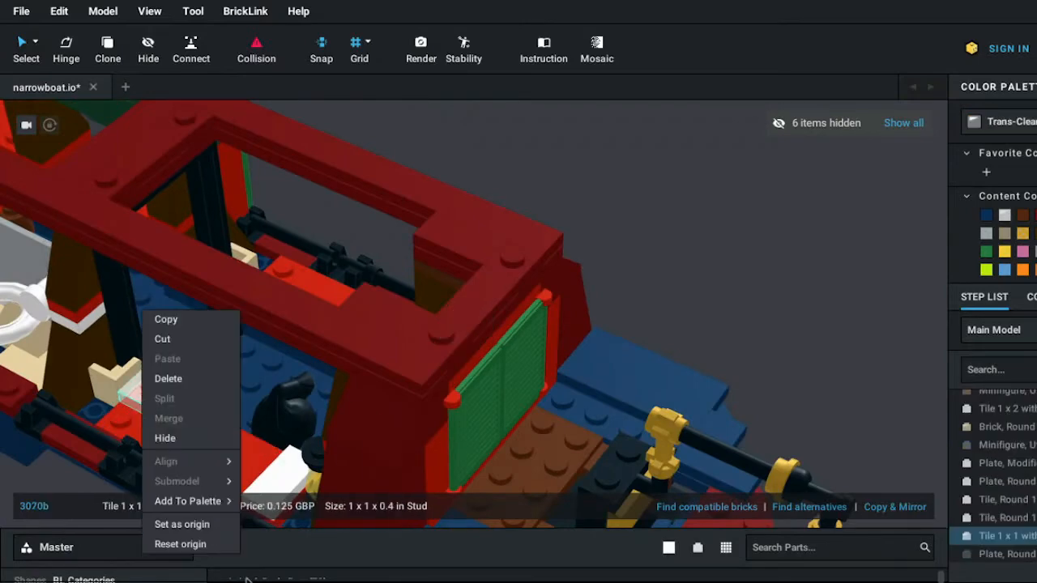
click(226, 527)
click(294, 424)
mouse_move(343, 429)
right_down()
mouse_move(417, 430)
mouse_move(356, 423)
right_up()
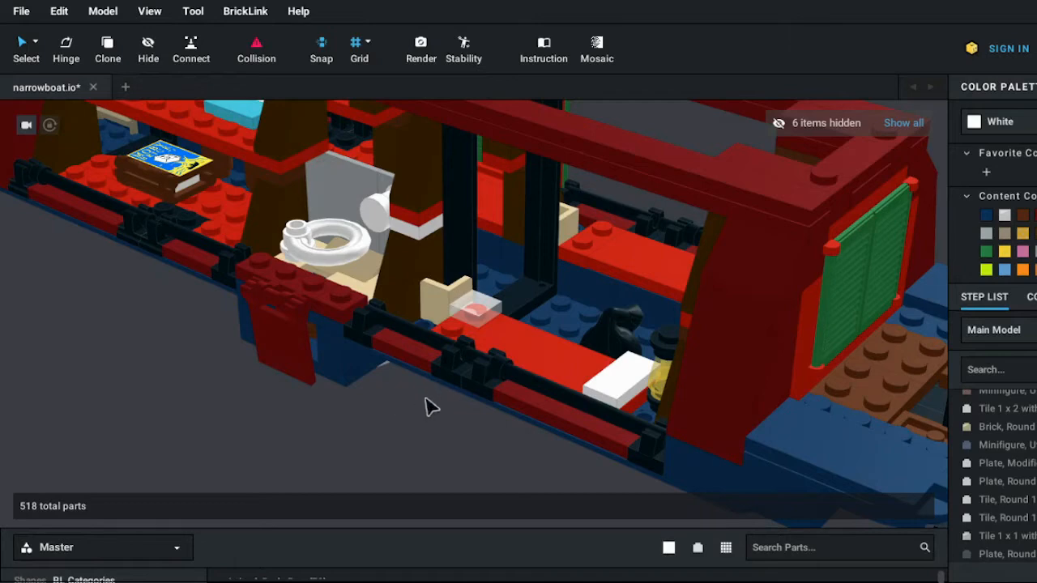
right_drag(432, 406, 462, 429)
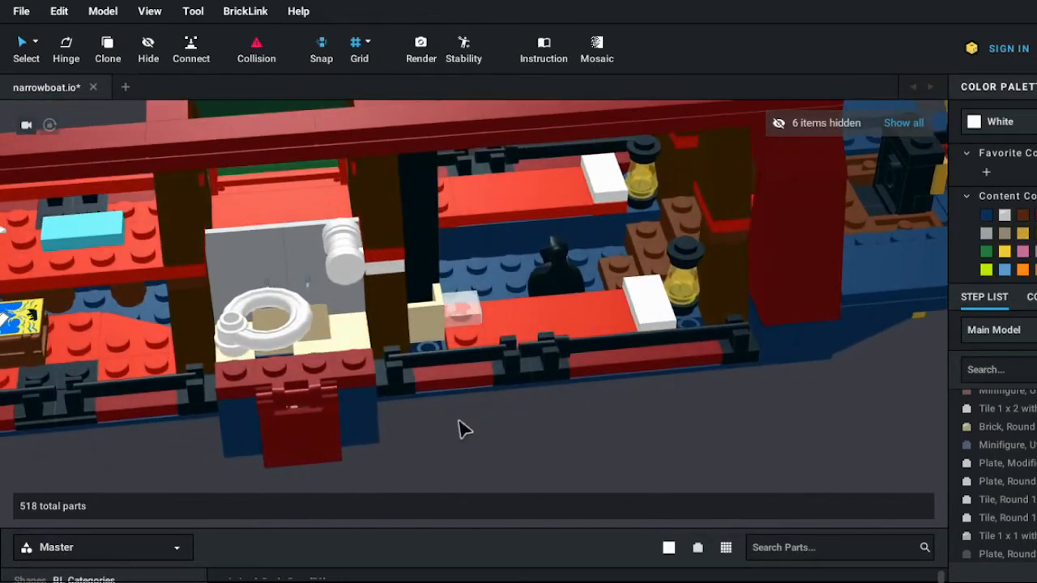
- Set the washroom's white flotation ring as the view origin and hide the dark red flag covering the compartment below it
right_click(303, 316)
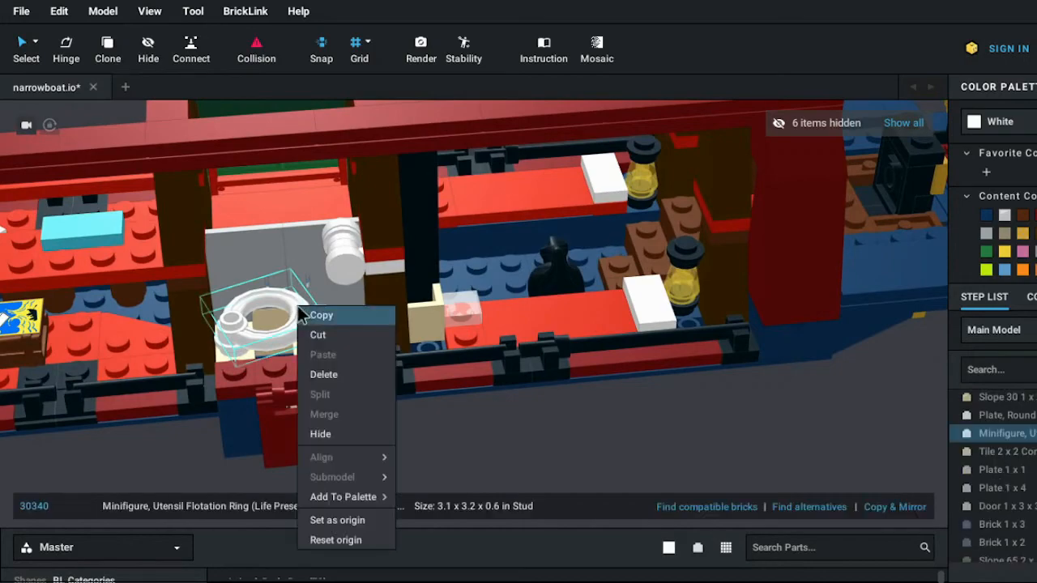
click(356, 522)
right_drag(640, 420, 340, 298)
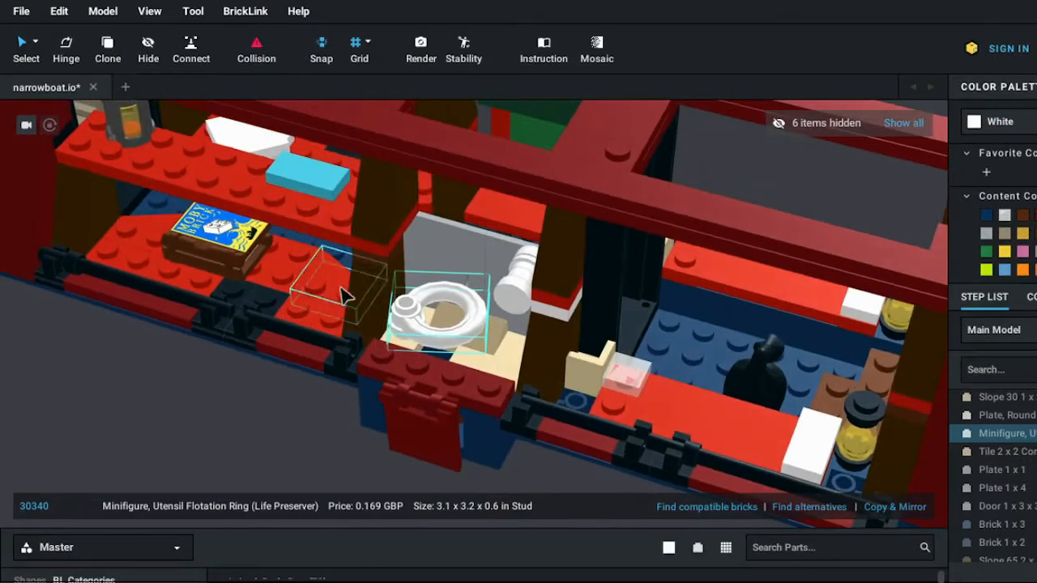
mouse_move(452, 317)
right_down()
mouse_move(453, 381)
mouse_move(463, 324)
right_up()
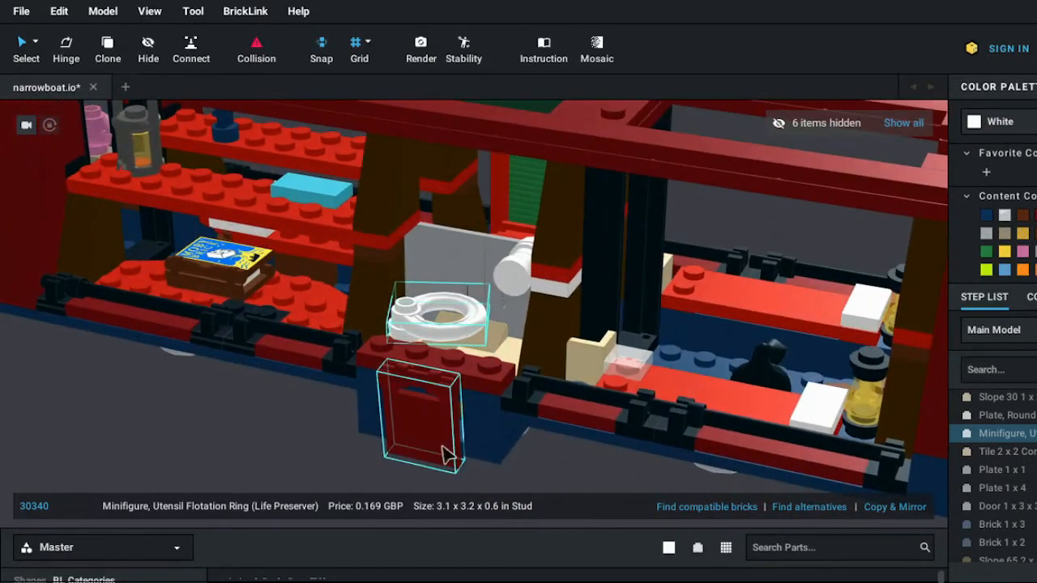
mouse_move(375, 459)
right_down()
mouse_move(370, 424)
mouse_move(398, 421)
mouse_move(381, 451)
right_up()
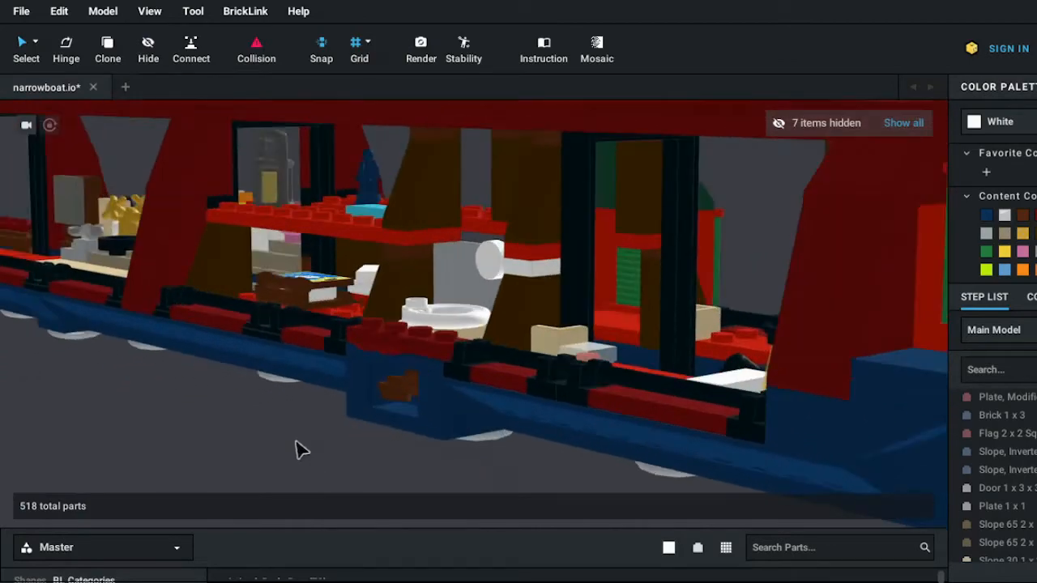
- Set the red Plate 2 x 10 shelf beside the washroom as the view origin and view the shelves from the opposite side
right_drag(300, 449, 225, 447)
right_drag(794, 365, 858, 449)
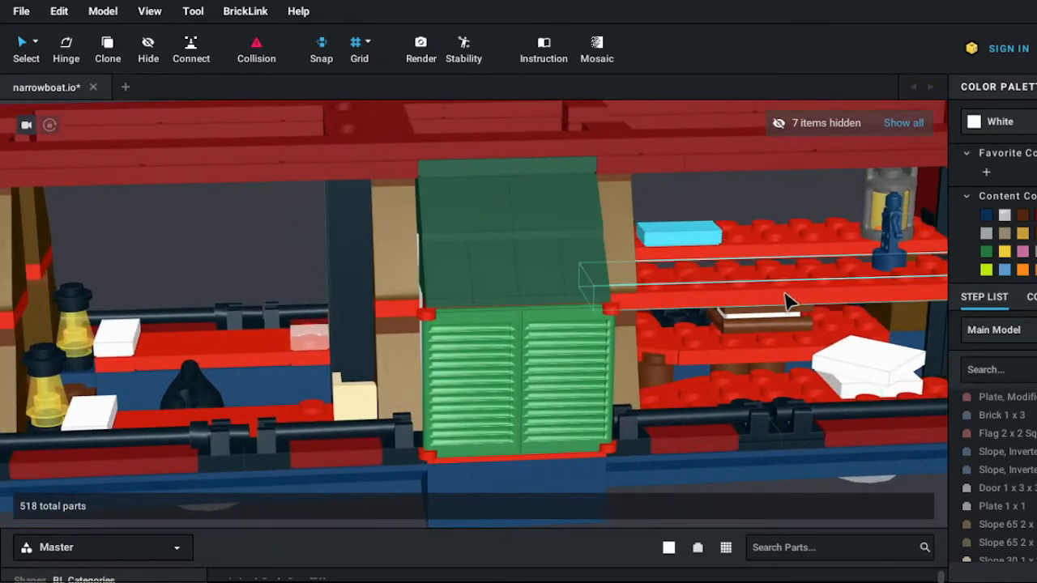
click(847, 508)
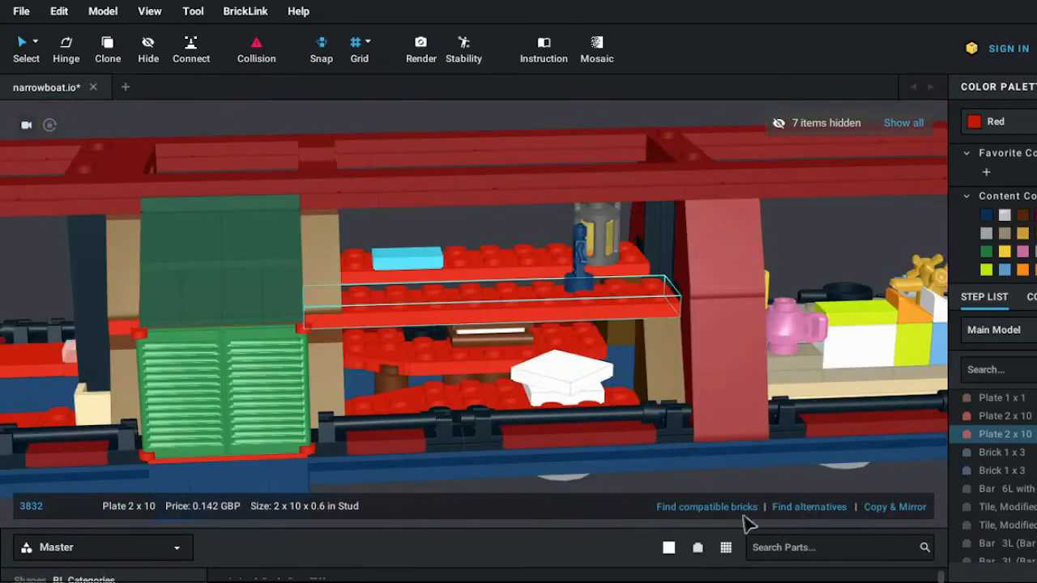
- Set the red Plate 1 x 4 beneath the white table as the view origin and examine the shelves and view through the cabin
right_drag(618, 396, 615, 422)
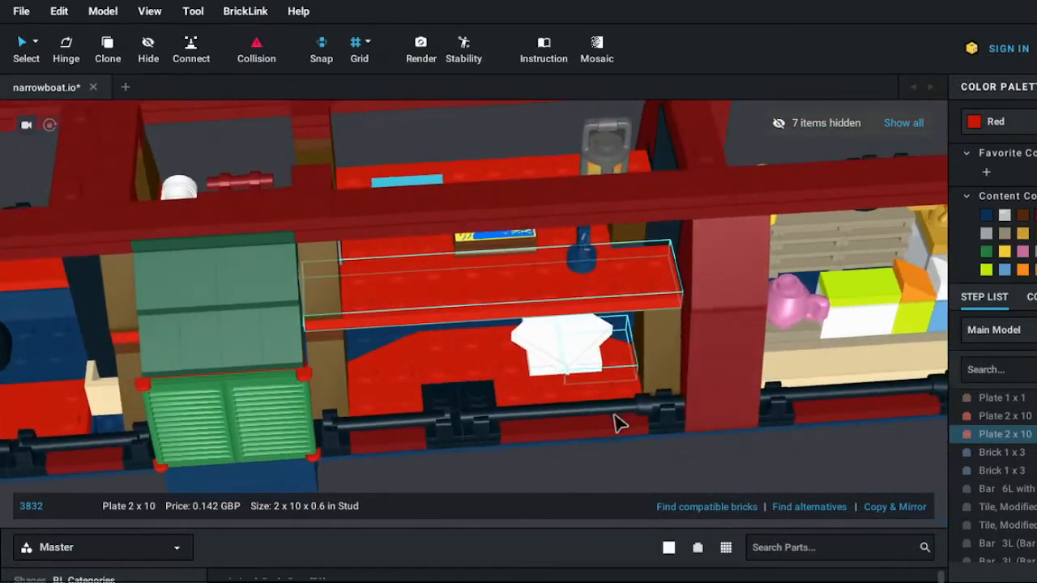
right_drag(417, 203, 474, 434)
right_click(474, 433)
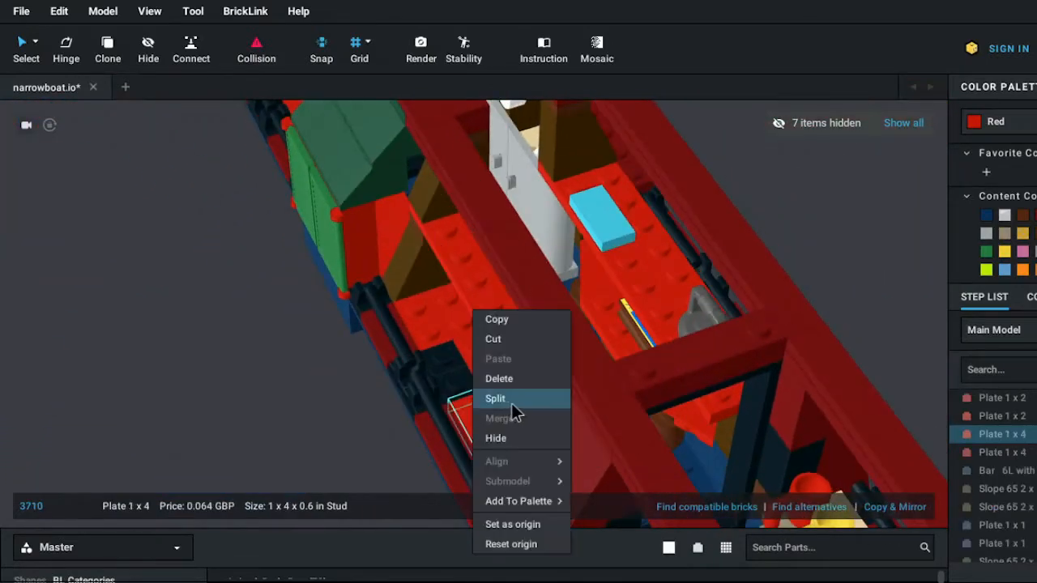
right_drag(275, 428, 248, 390)
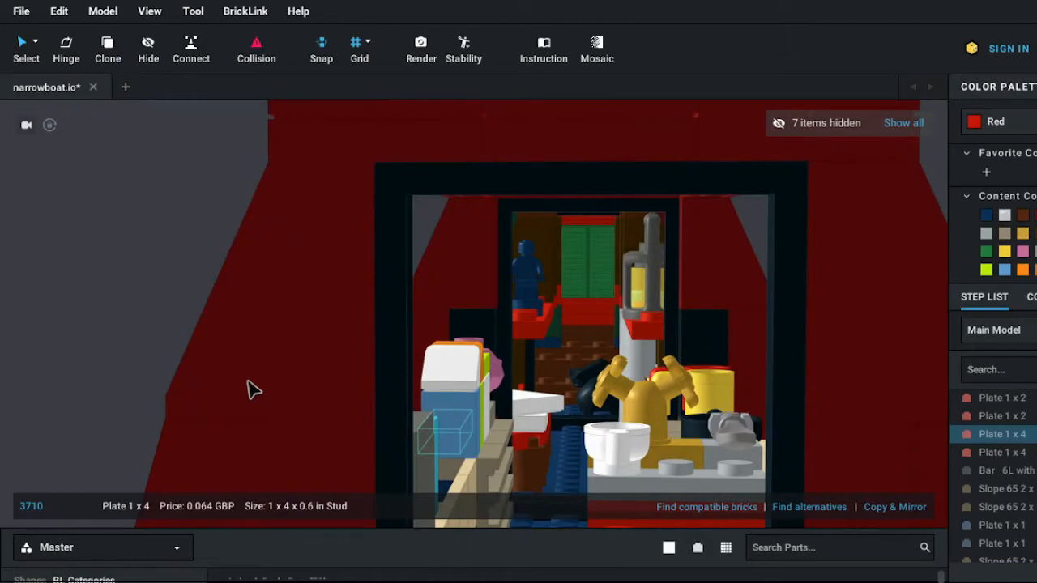
right_drag(251, 389, 328, 417)
scroll(324, 413, down, 5)
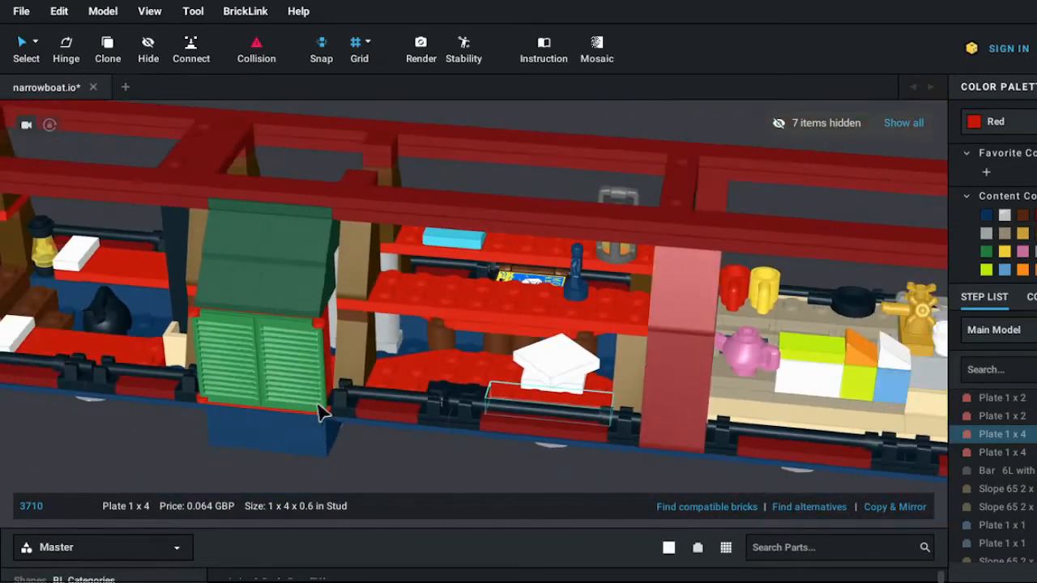
scroll(320, 413, down, 2)
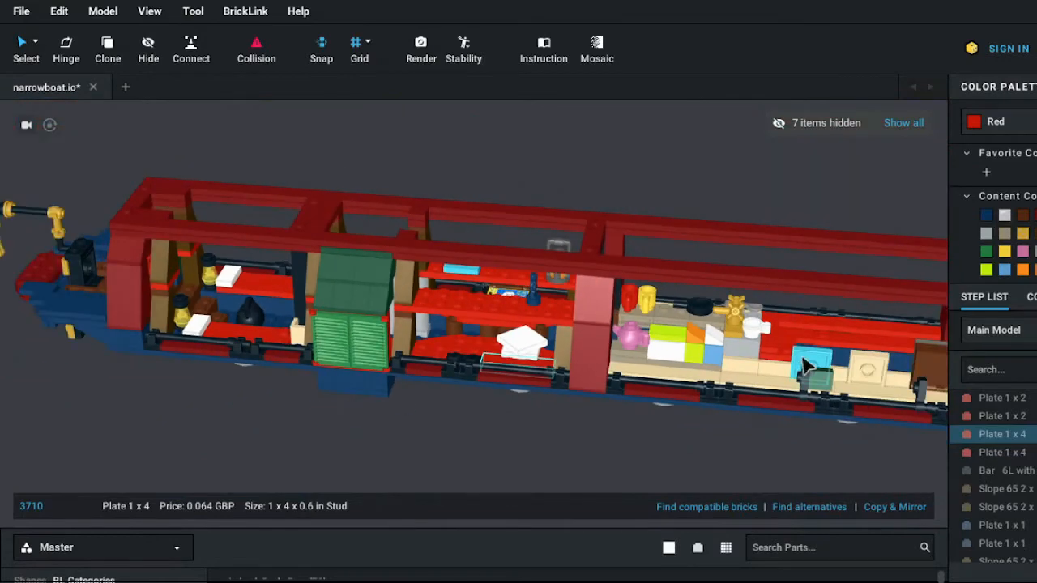
- Set the medium azure Tile 2 x 2 with Groove as the view origin and inspect the bench and kitchen storage from both sides
right_click(805, 364)
click(831, 521)
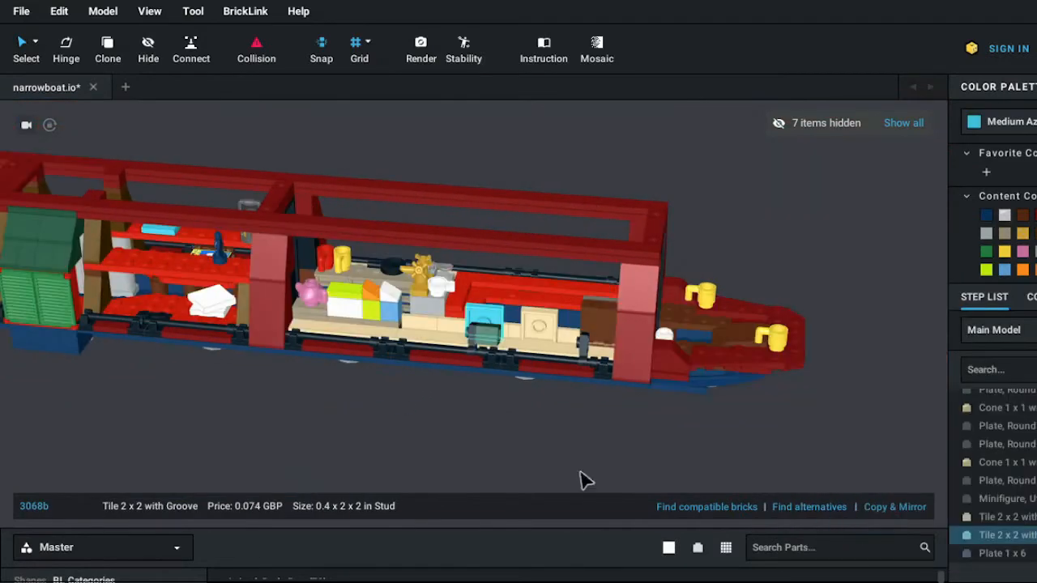
right_drag(268, 364, 120, 363)
scroll(275, 394, up, 4)
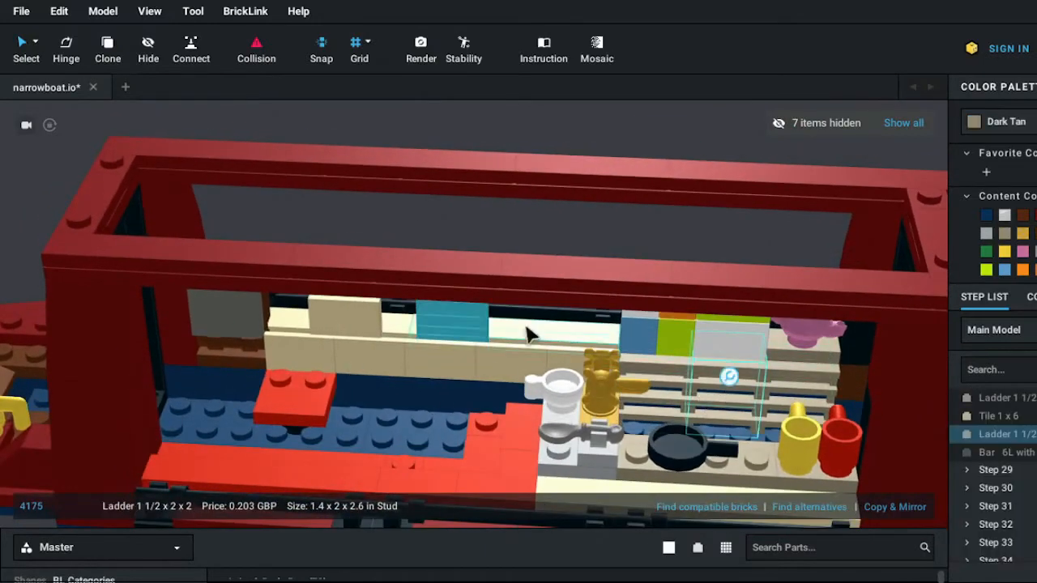
click(607, 235)
right_drag(607, 235, 620, 257)
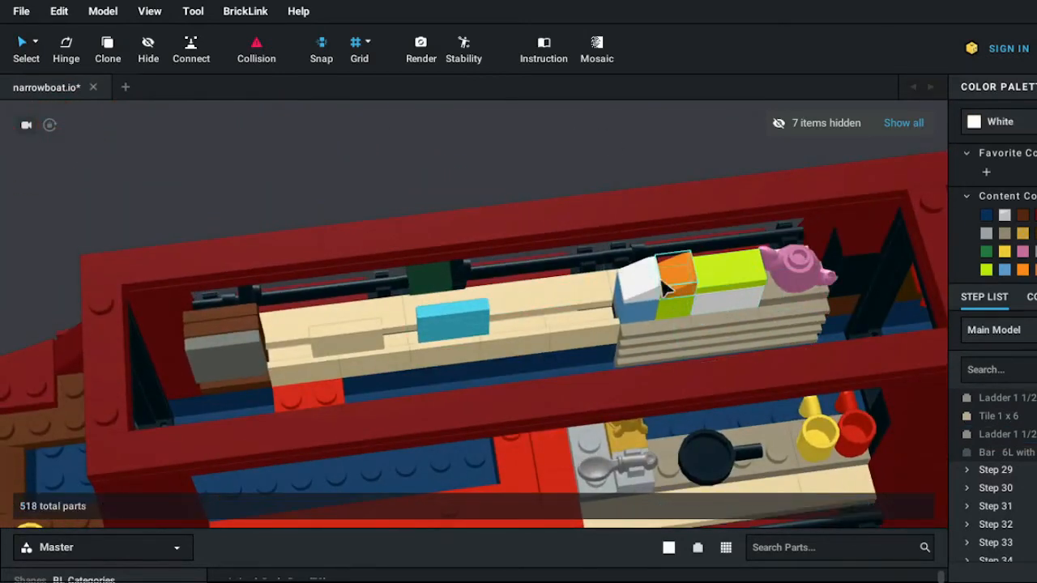
right_drag(766, 331, 680, 320)
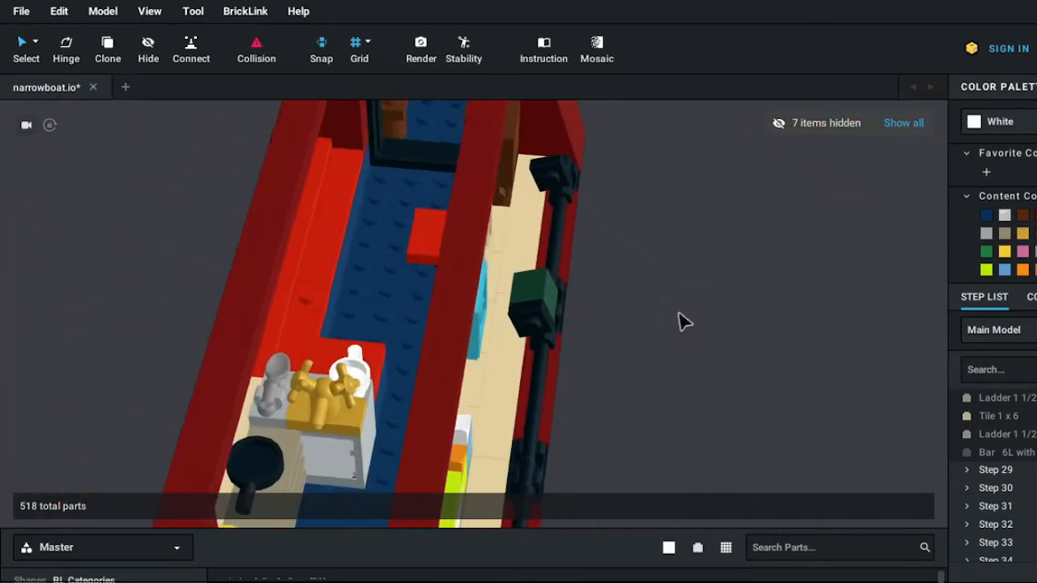
- Set the light bluish gray Container, Cupboard 2 x 3 x 2 as the view origin and inspect the kitchen counter
right_drag(671, 344, 623, 324)
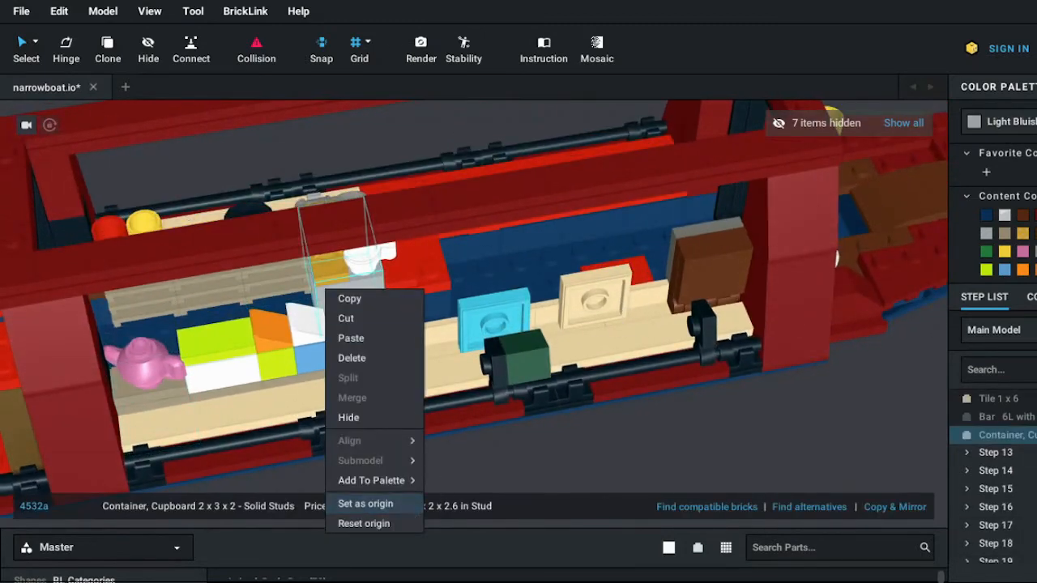
click(366, 503)
right_drag(490, 259, 458, 361)
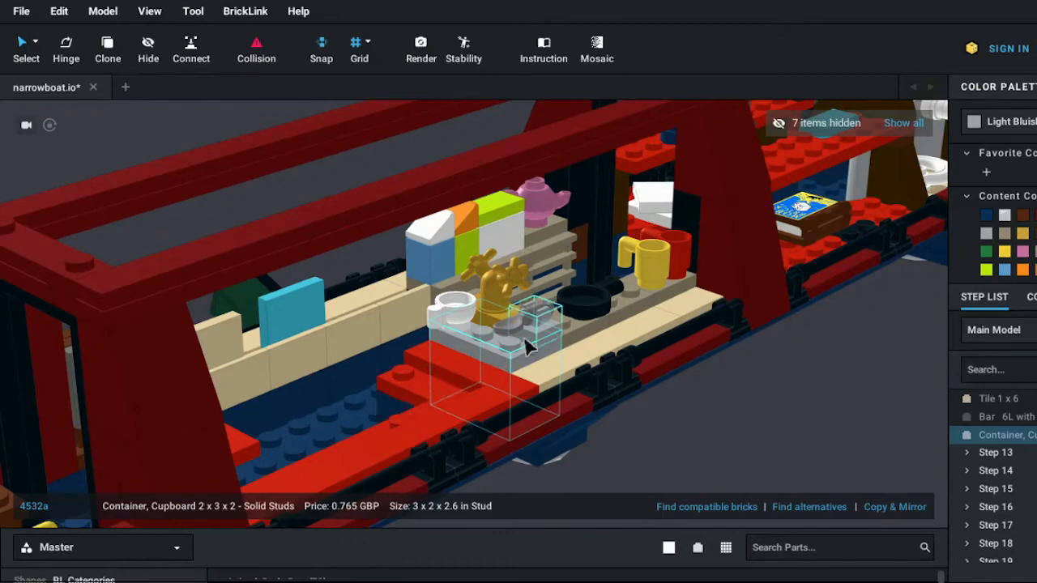
right_drag(437, 427, 351, 412)
right_drag(212, 349, 199, 356)
- Set the dark bluish gray Tile, Modified 2 x 2 Inverted as the view origin and examine the front seating area
right_click(112, 248)
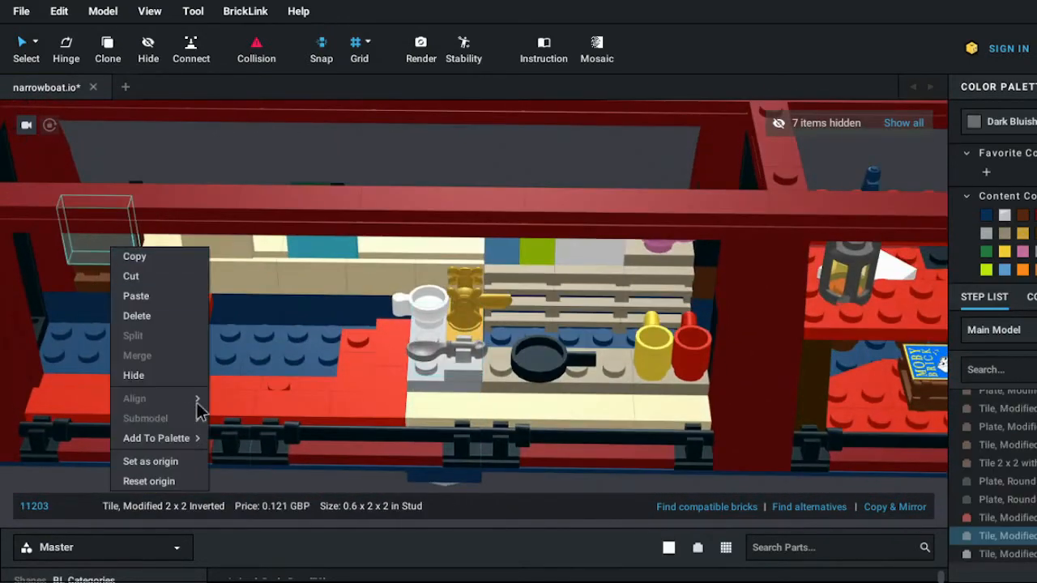
click(197, 468)
right_drag(450, 386, 423, 364)
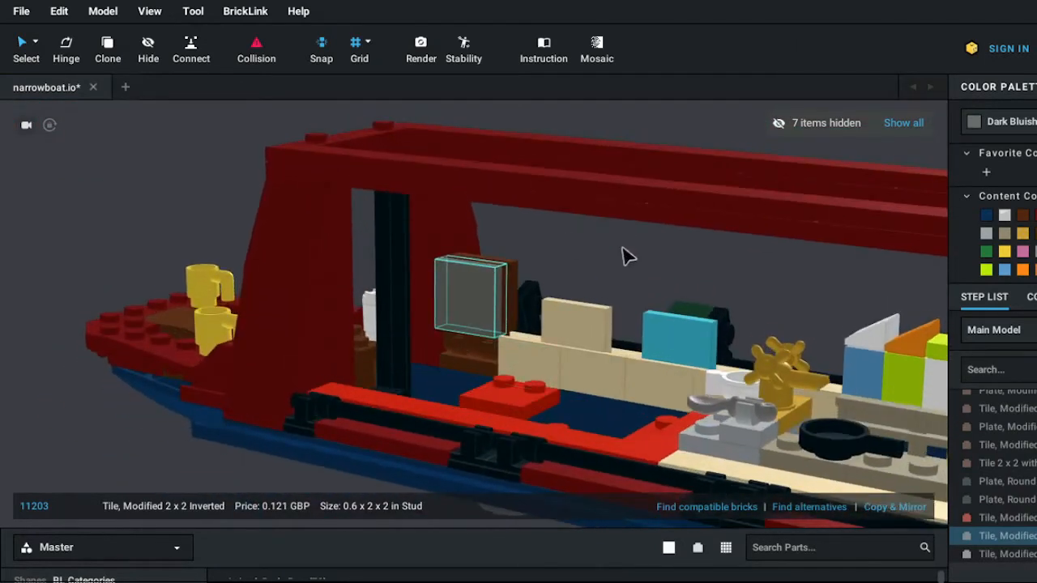
right_drag(618, 267, 639, 274)
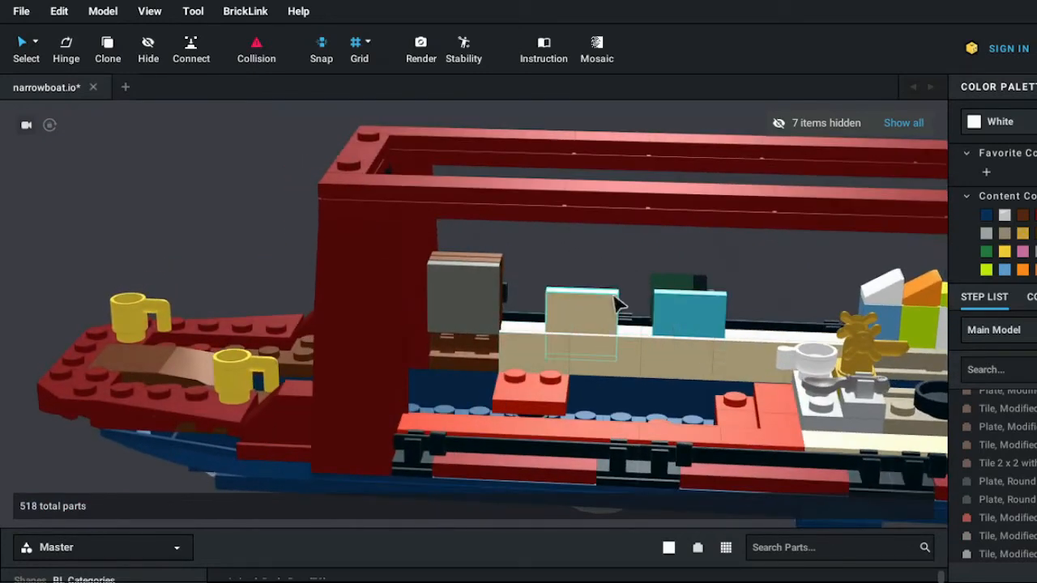
right_drag(508, 344, 524, 361)
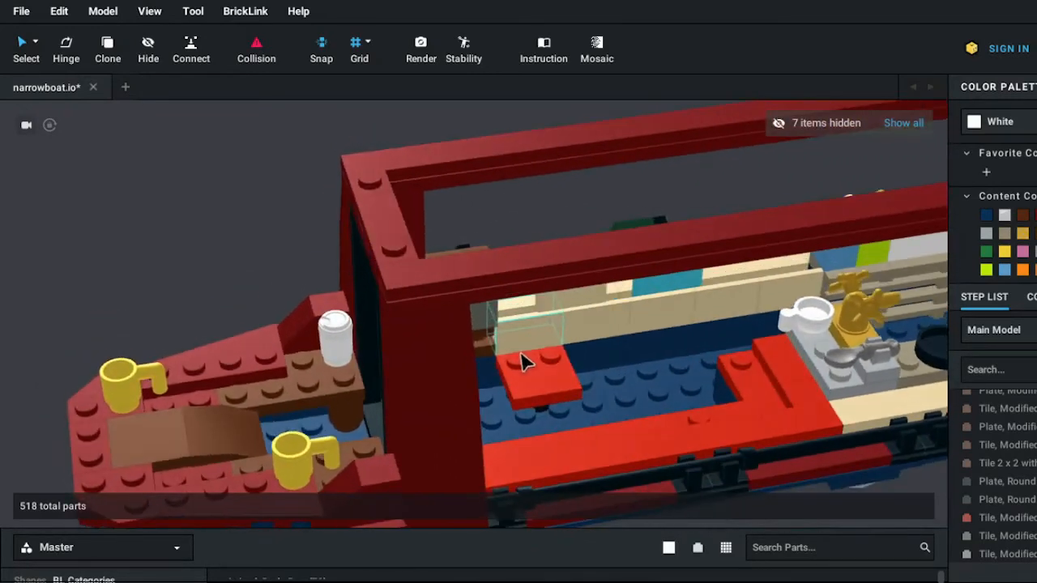
- Set the dark red wedge plate at the bow as the view origin and inspect the front deck from several angles
right_click(173, 401)
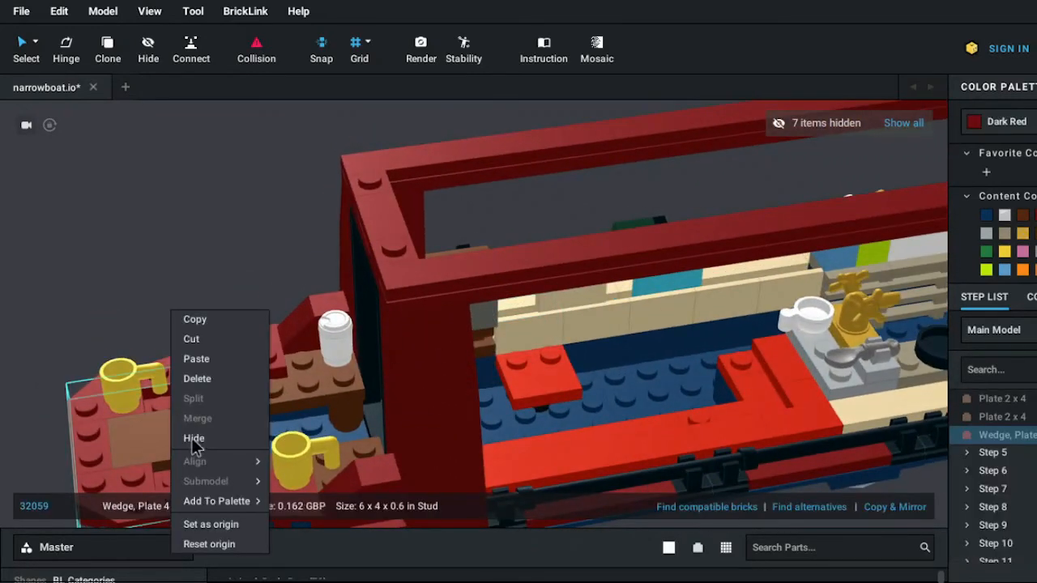
click(238, 526)
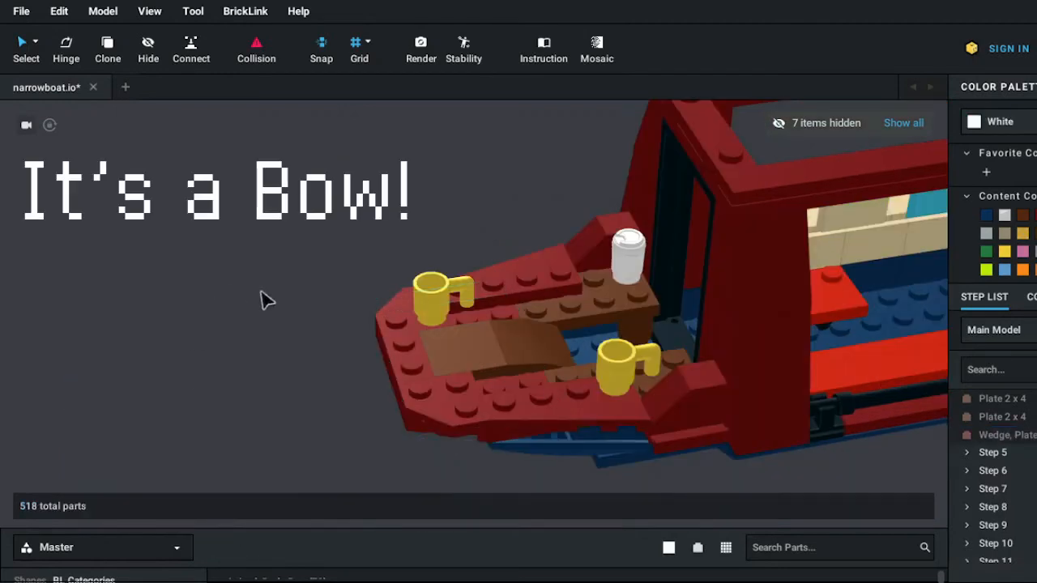
right_drag(262, 350, 279, 381)
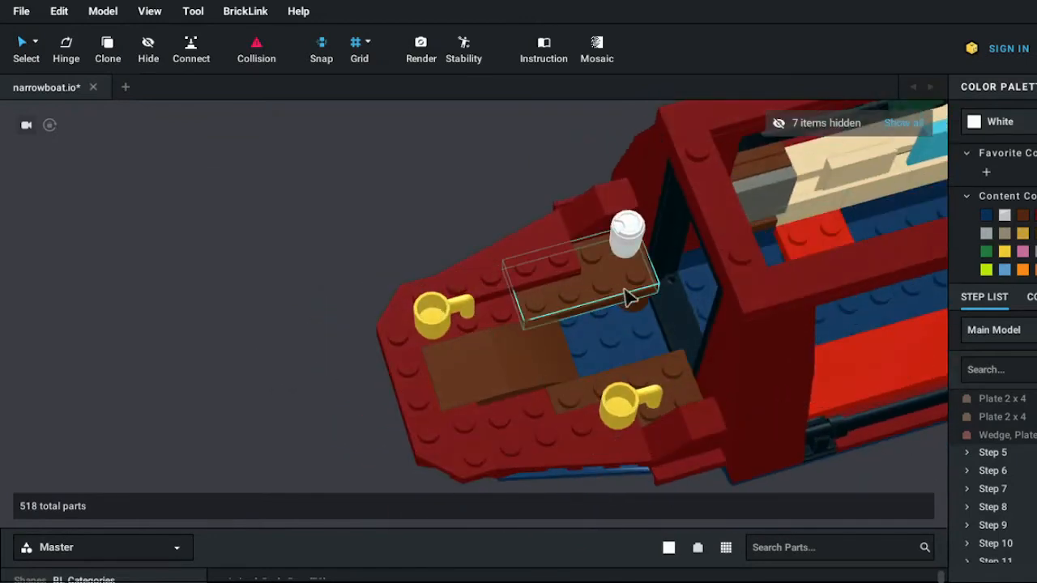
right_drag(610, 313, 476, 317)
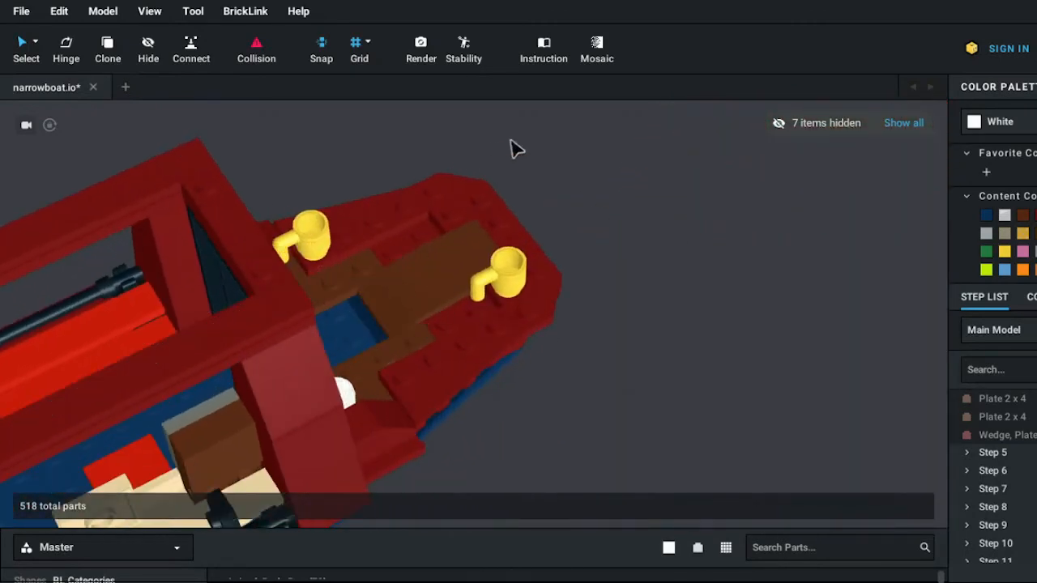
right_drag(606, 316, 434, 273)
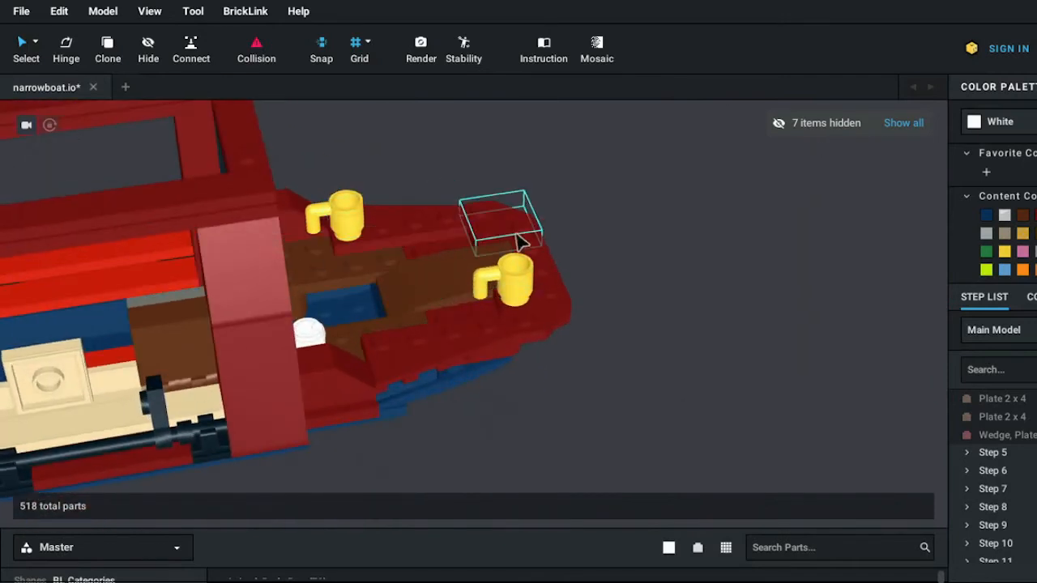
mouse_move(637, 246)
right_down()
mouse_move(623, 224)
mouse_move(639, 220)
mouse_move(546, 192)
mouse_move(547, 201)
mouse_move(600, 204)
mouse_move(623, 236)
right_up()
- Show all hidden items and view the boat's exterior with its roof and side panels
scroll(623, 241, down, 5)
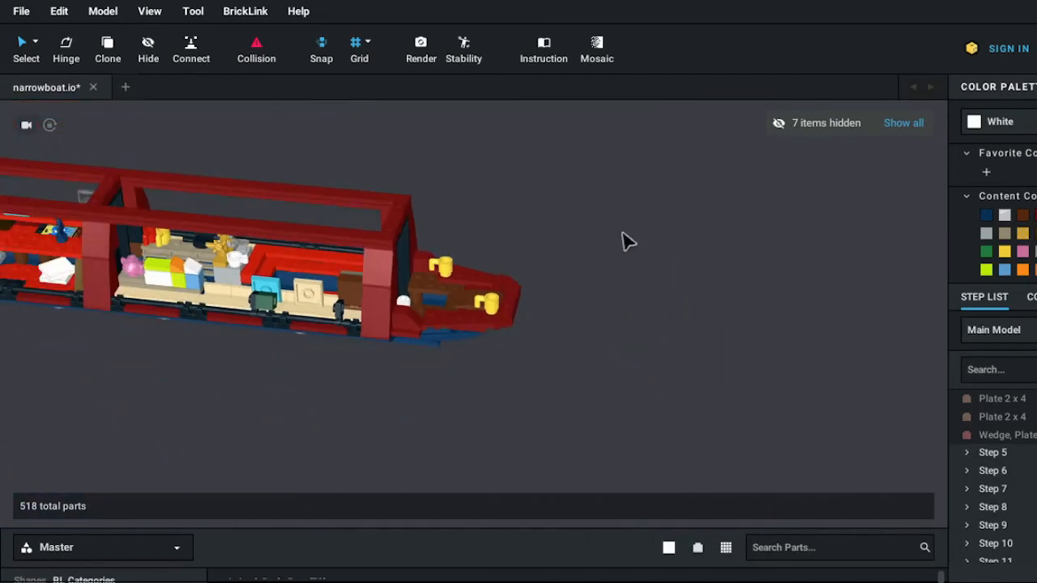
click(897, 123)
right_drag(660, 303, 606, 317)
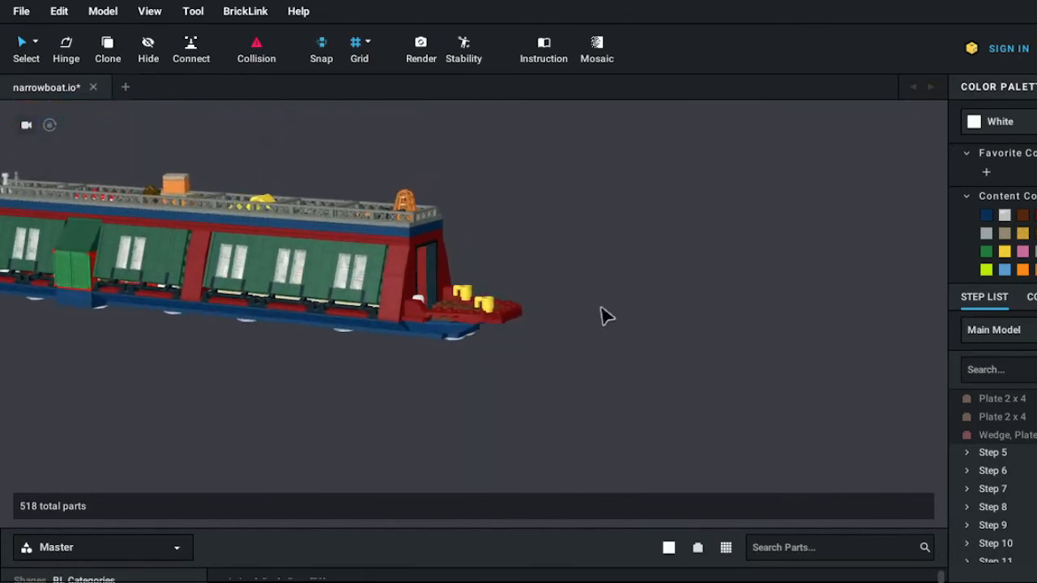
mouse_move(605, 316)
right_down()
mouse_move(632, 318)
mouse_move(580, 319)
mouse_move(596, 319)
right_up()
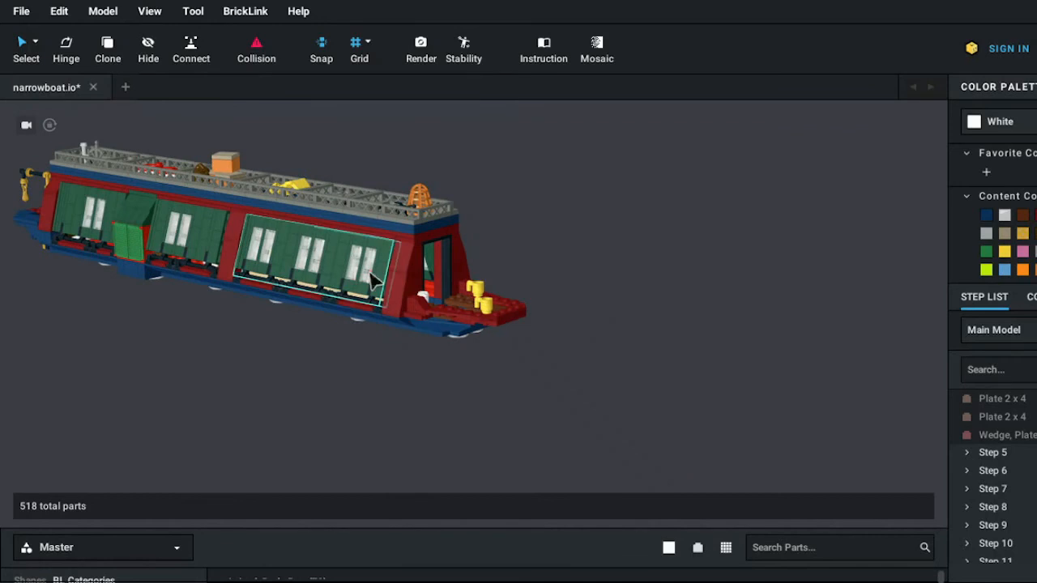
- Set the green window panel submodel beside the side hatch as the view origin and view the whole boat from the side
right_click(219, 244)
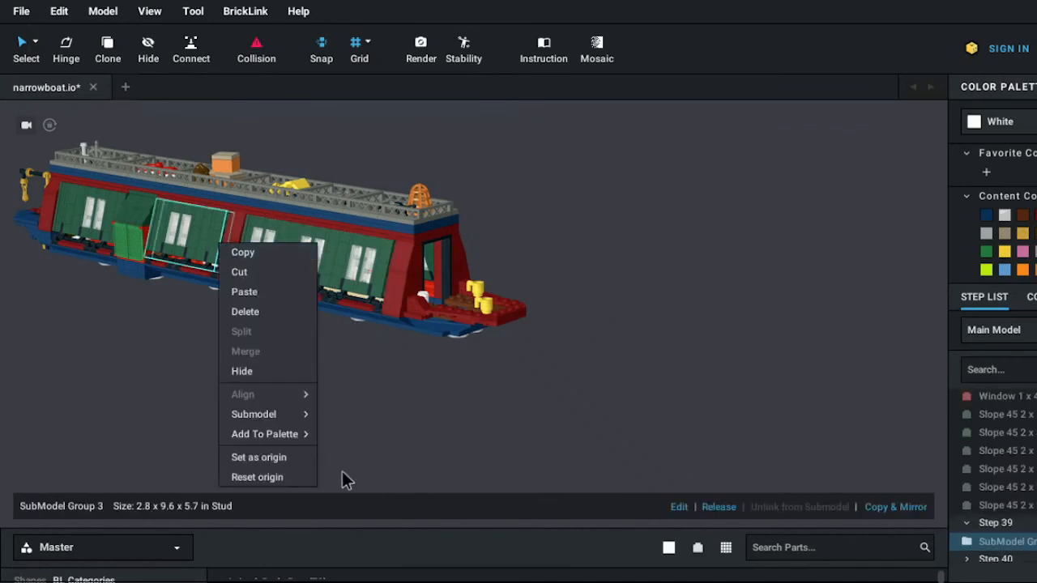
click(302, 460)
click(530, 434)
right_drag(507, 432, 525, 432)
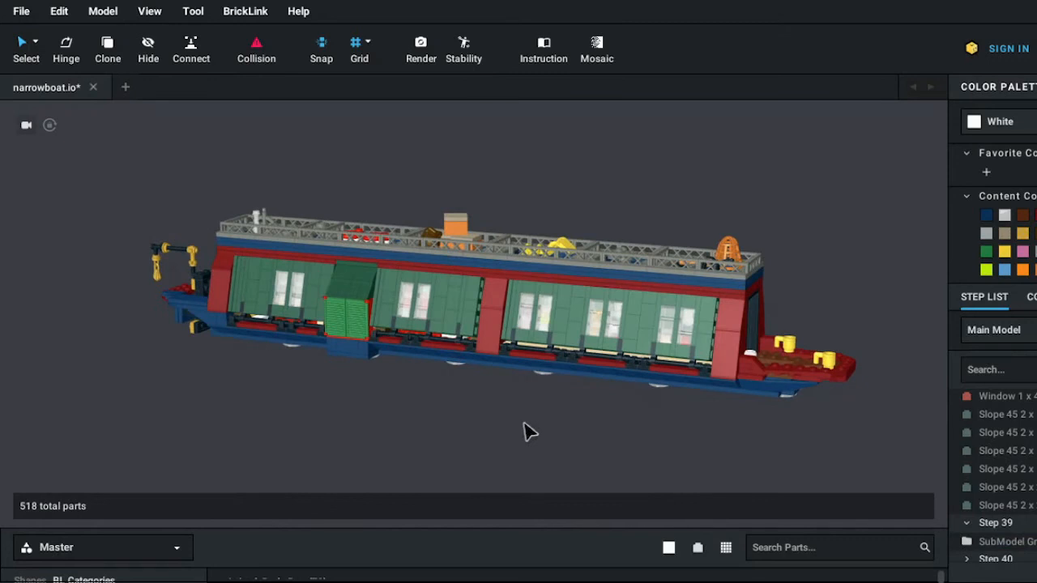